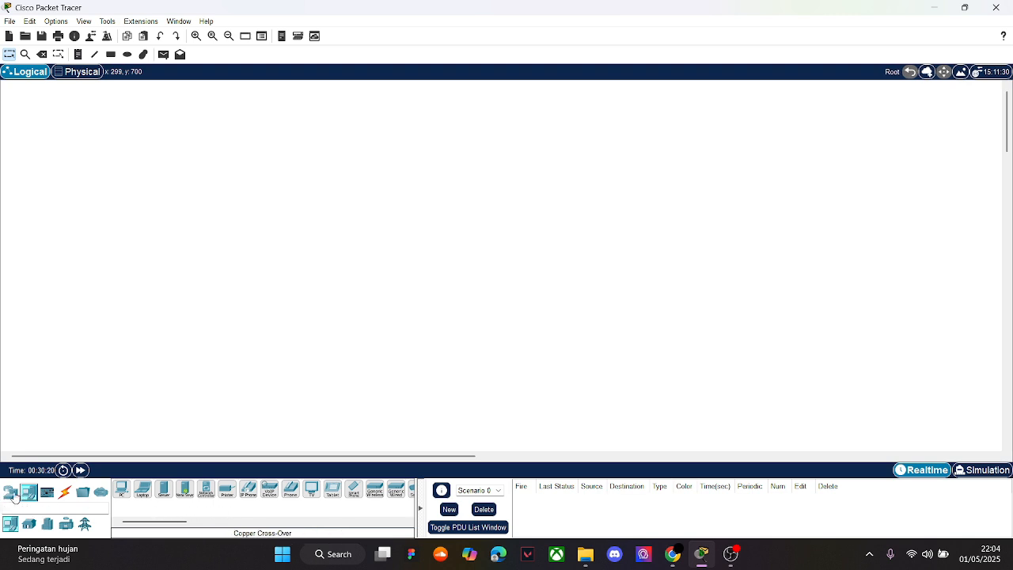
Place a PT-Router in the upper middle of the empty workspace
click(13, 496)
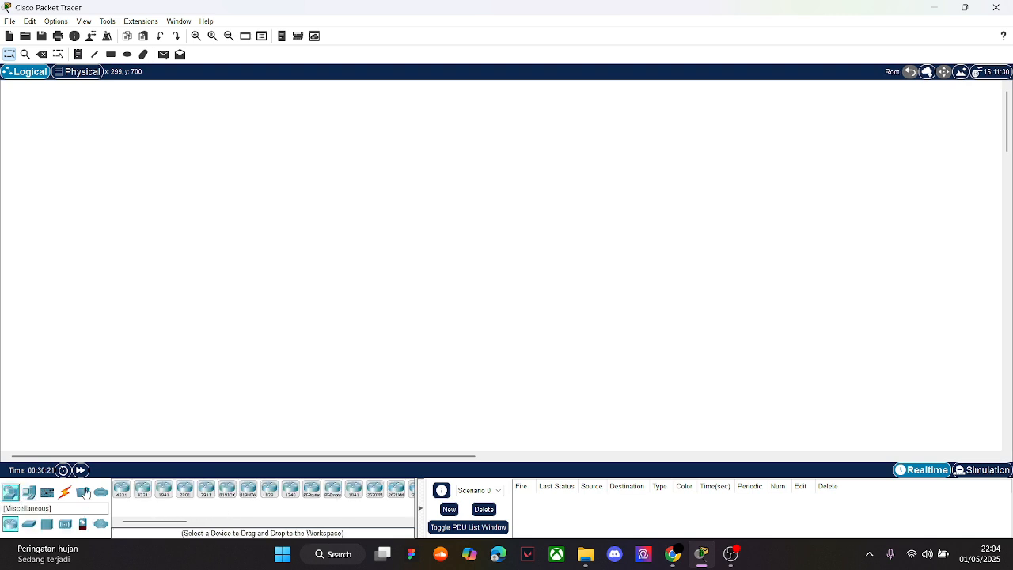
click(311, 489)
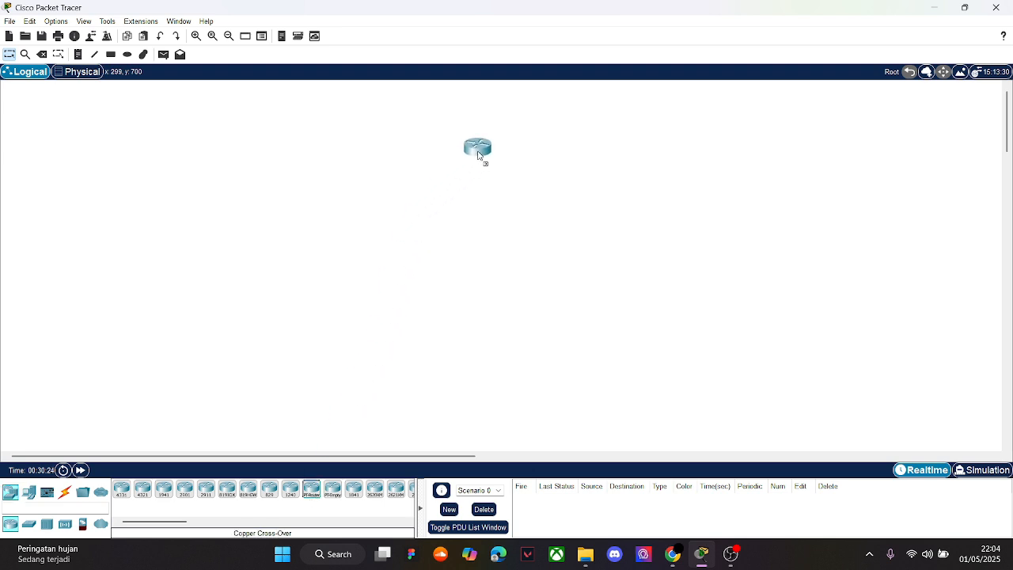
click(510, 158)
Add two PT-Switch devices side by side below the router, one on each side of it
click(30, 523)
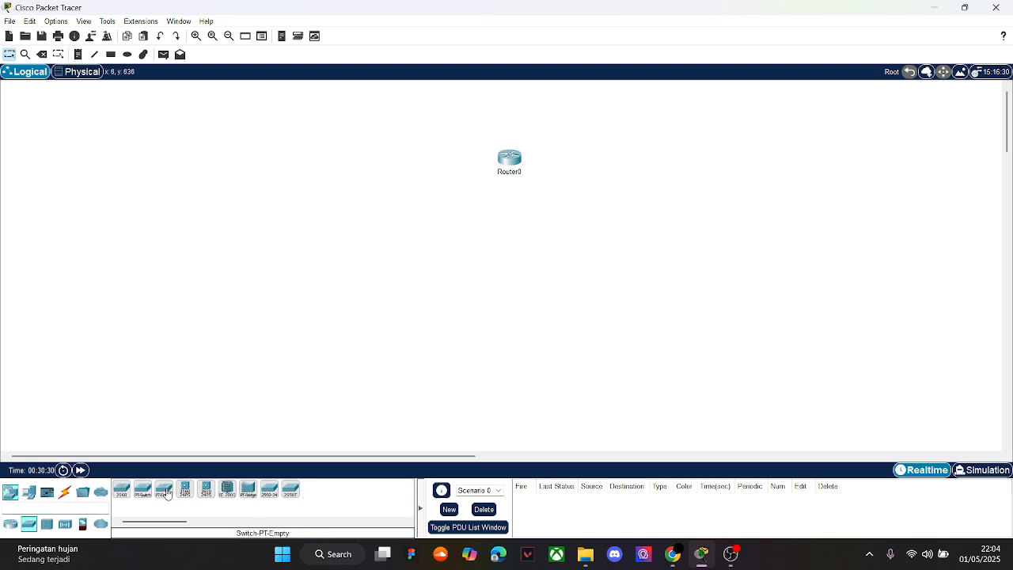
click(142, 490)
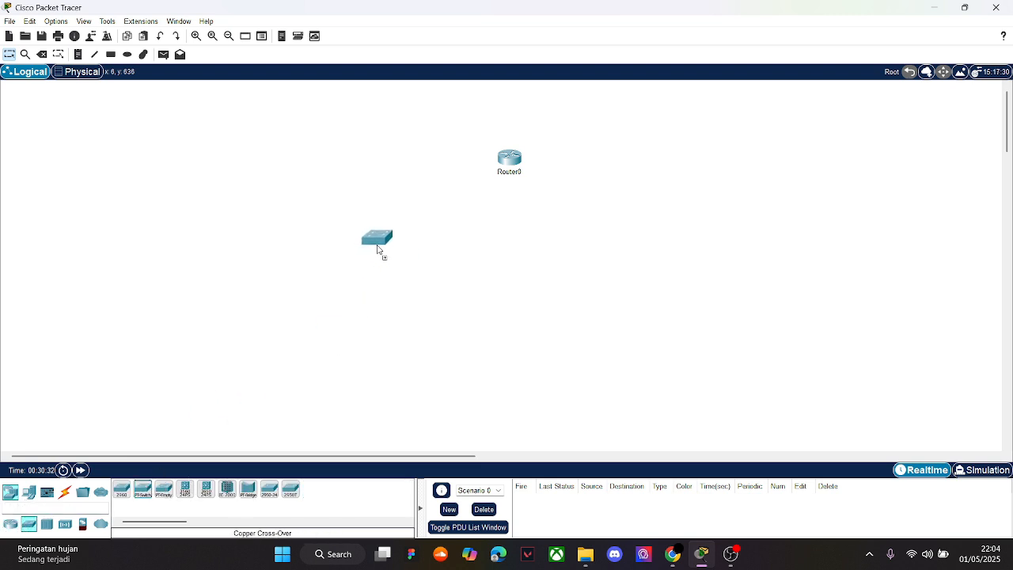
click(391, 257)
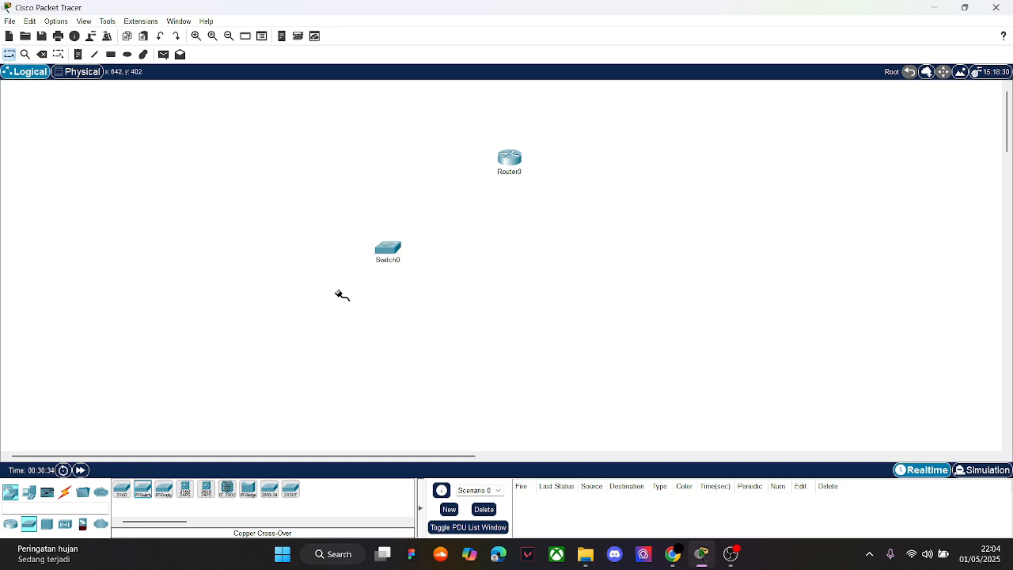
click(144, 492)
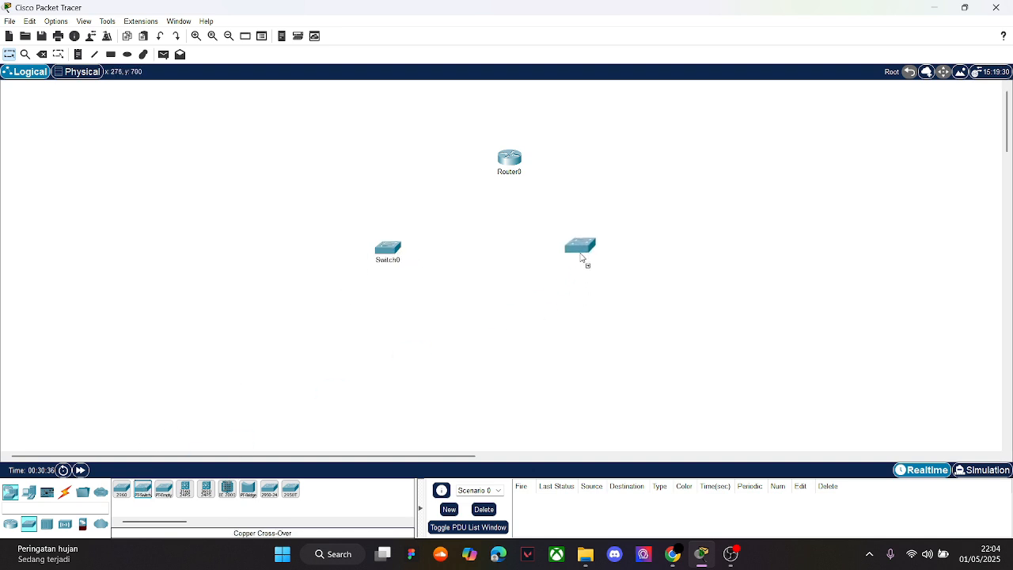
click(596, 257)
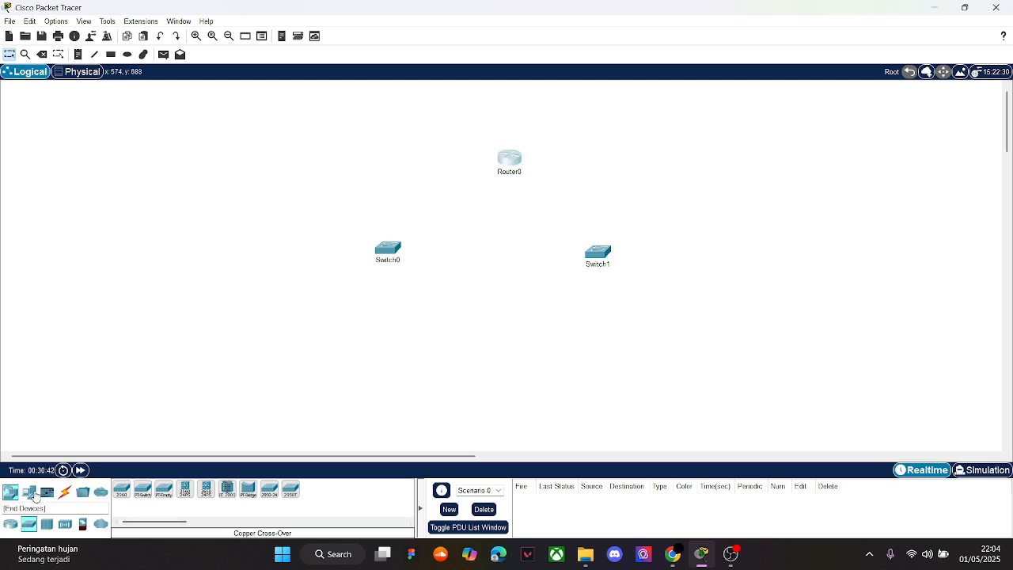
Place four PCs in a row below the switches, two under each switch
click(32, 493)
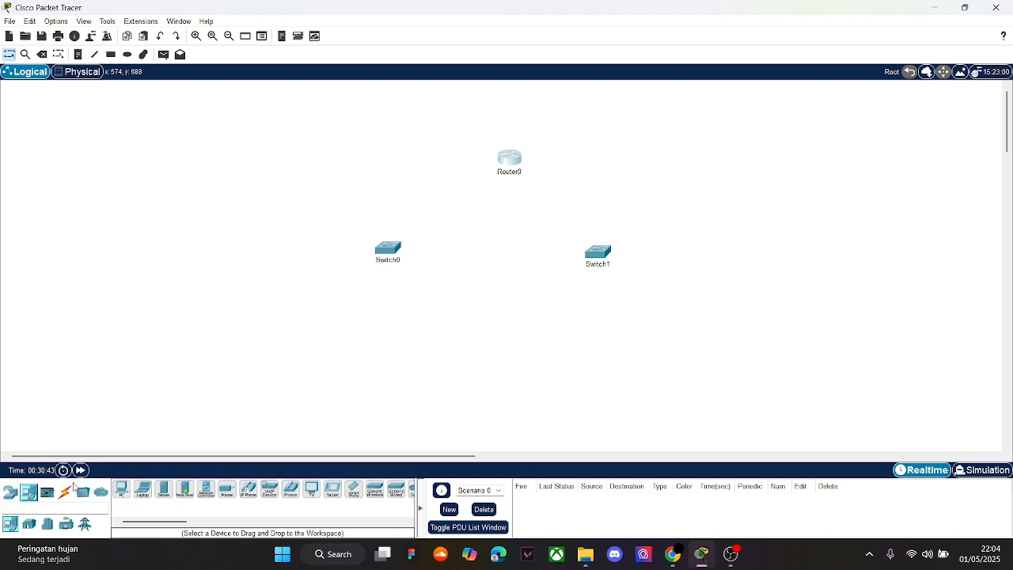
click(121, 489)
click(310, 366)
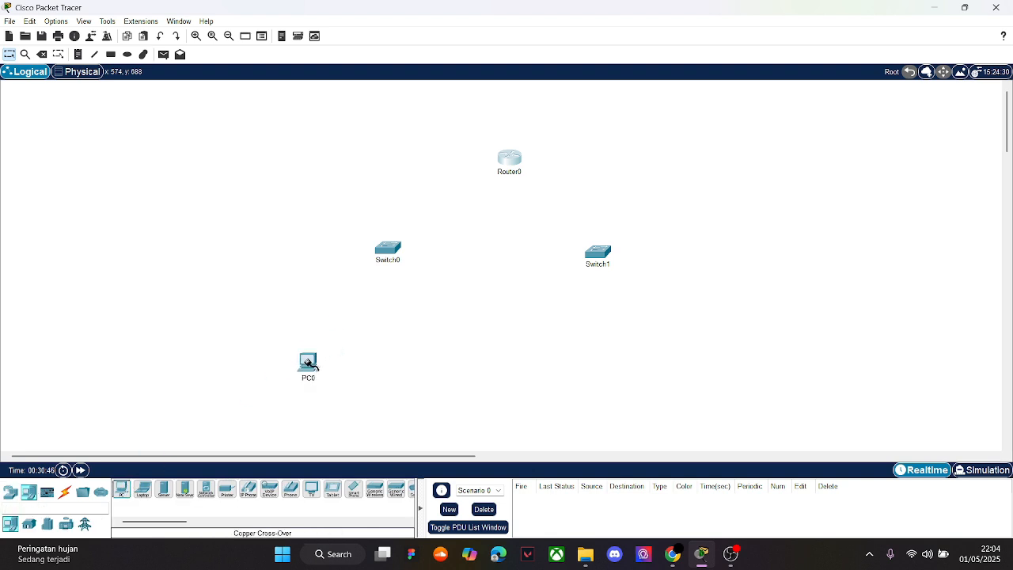
click(121, 489)
click(429, 375)
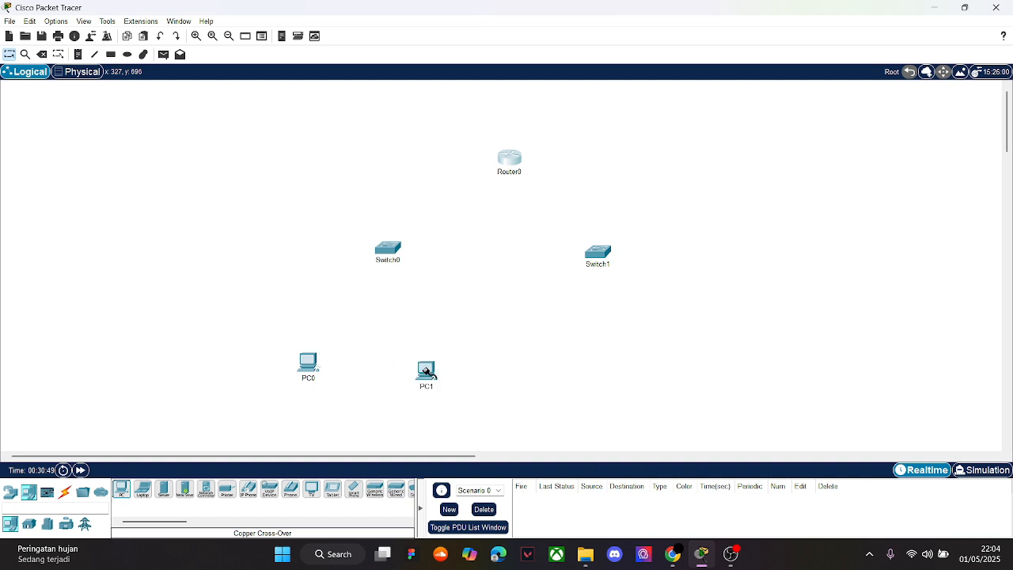
click(121, 489)
click(564, 363)
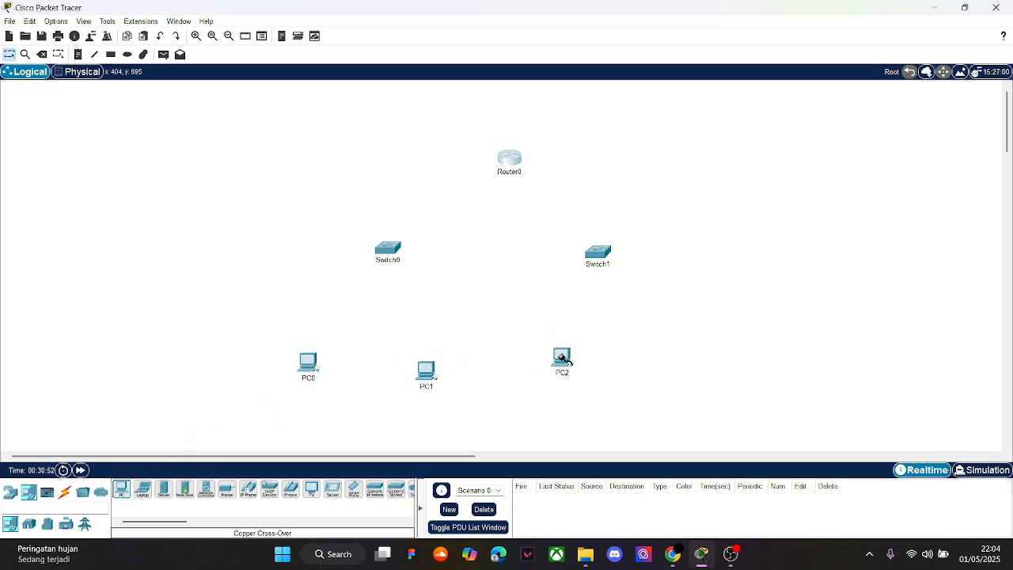
click(121, 496)
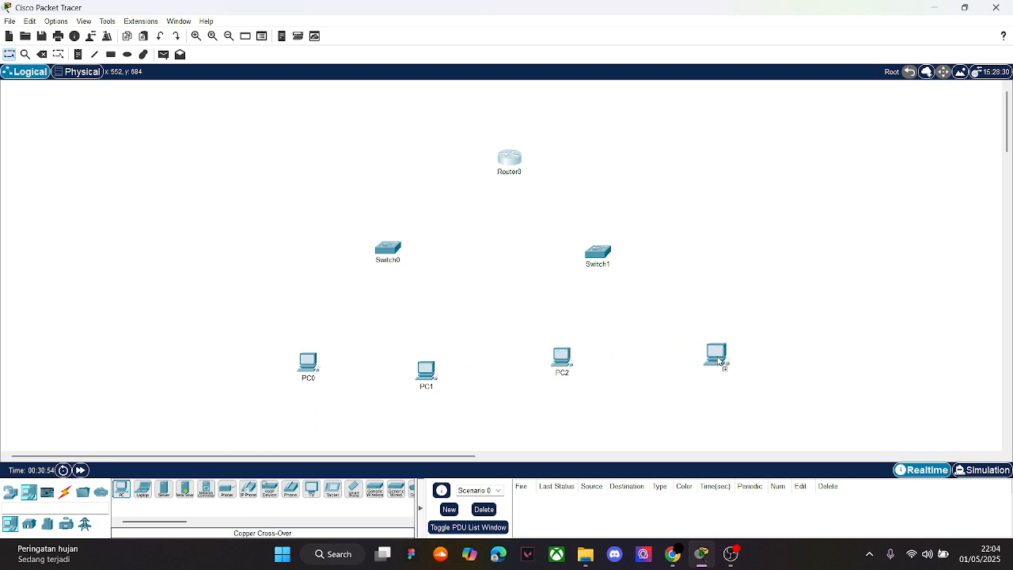
click(691, 355)
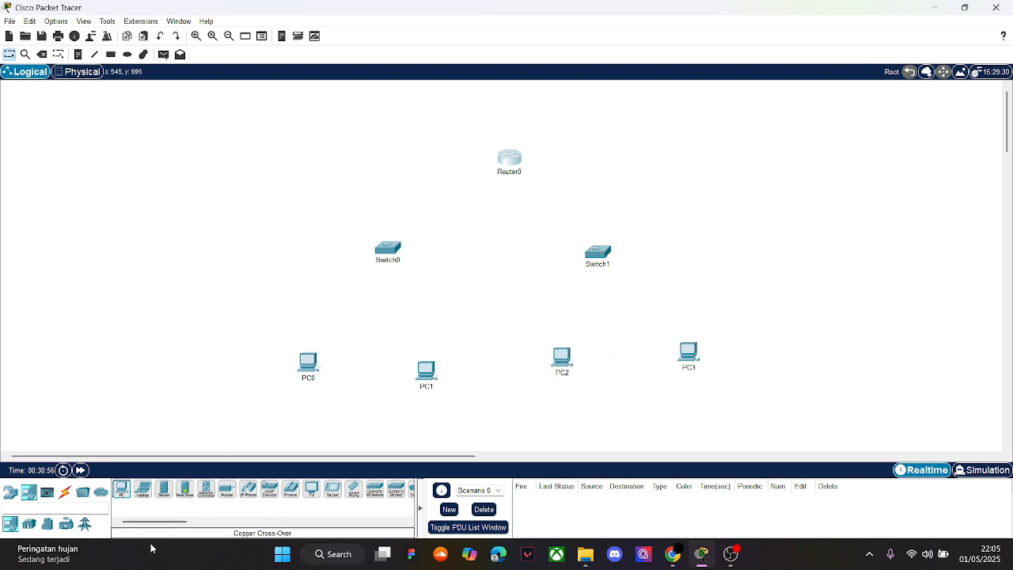
Connect PC0's FastEthernet0 to Switch0's FastEthernet0/1 with a copper straight-through cable
click(65, 491)
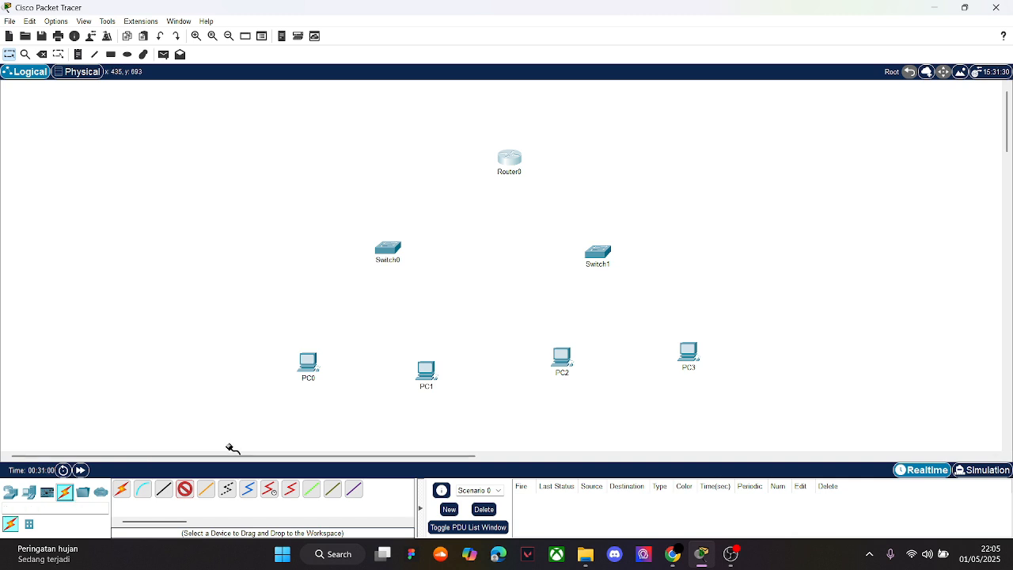
click(163, 489)
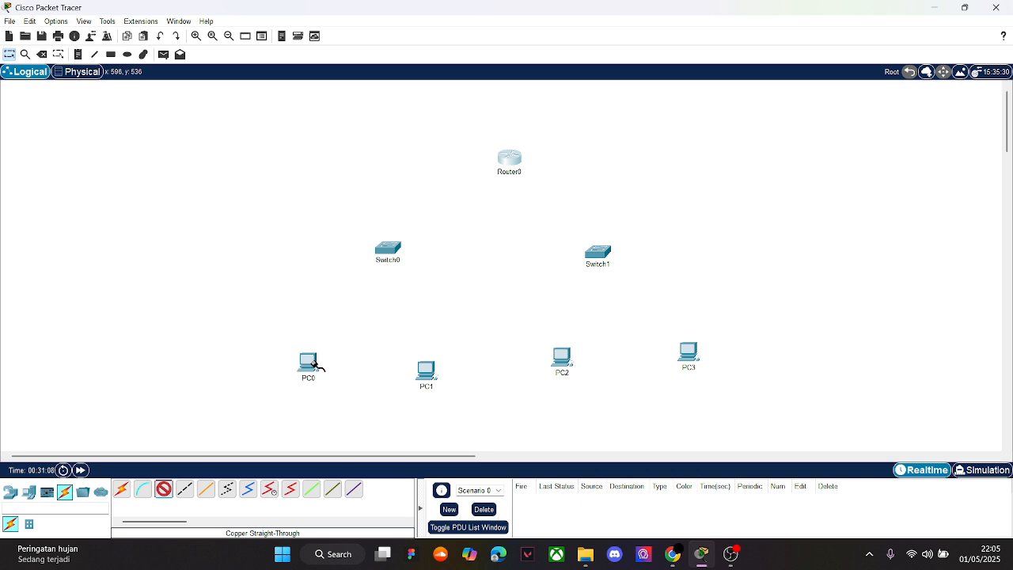
mouse_move(315, 366)
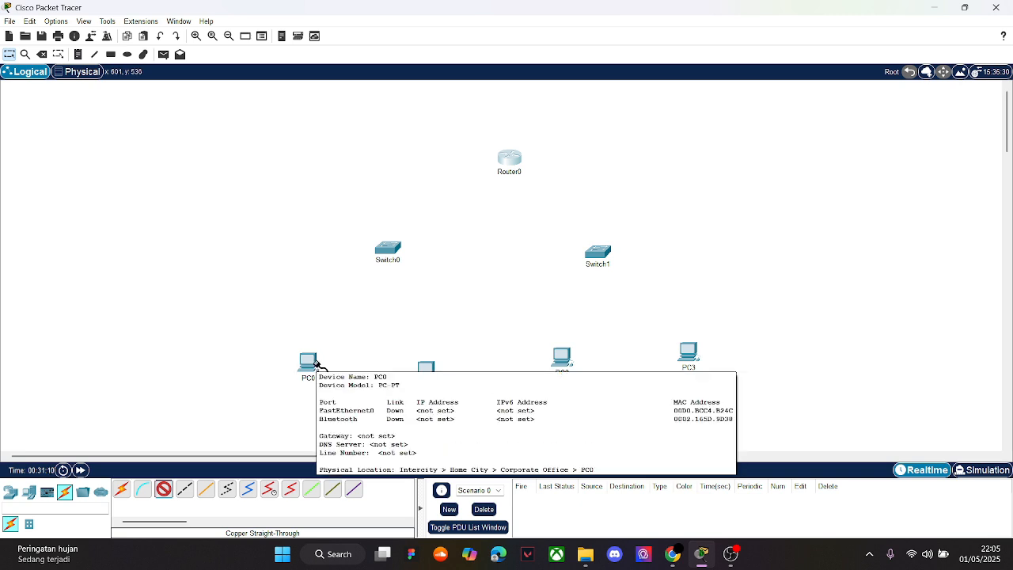
click(317, 362)
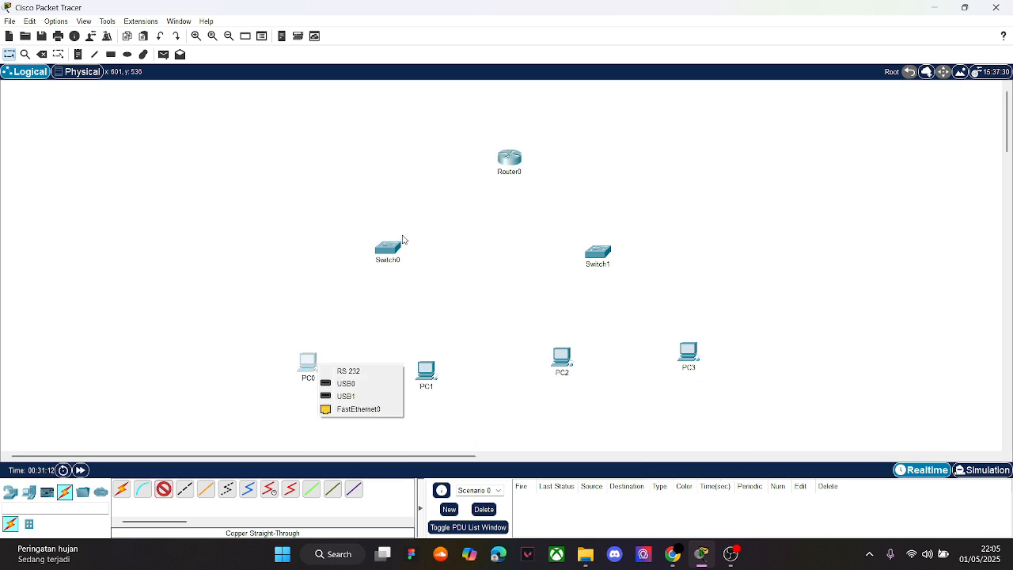
click(358, 409)
click(387, 251)
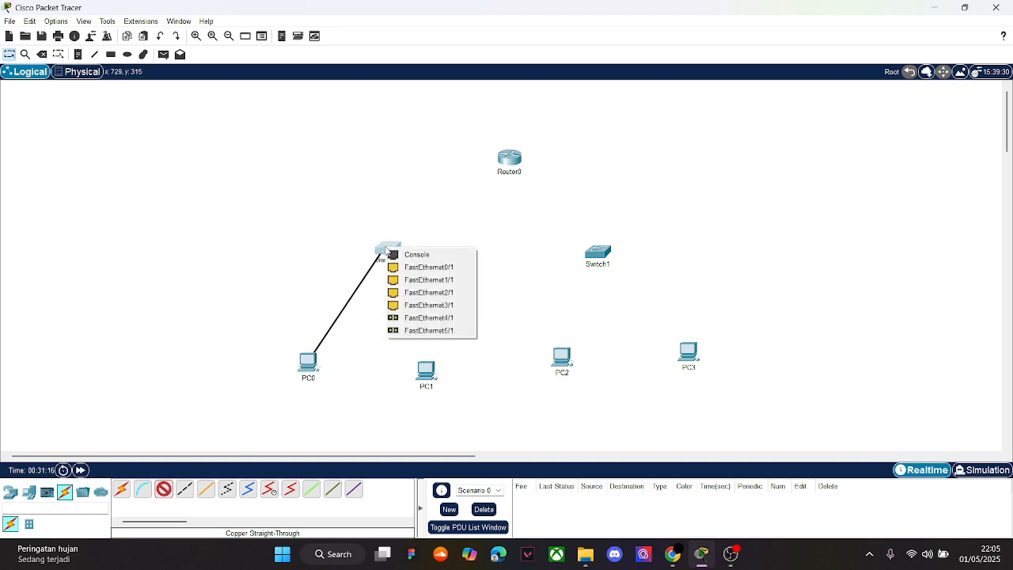
click(420, 266)
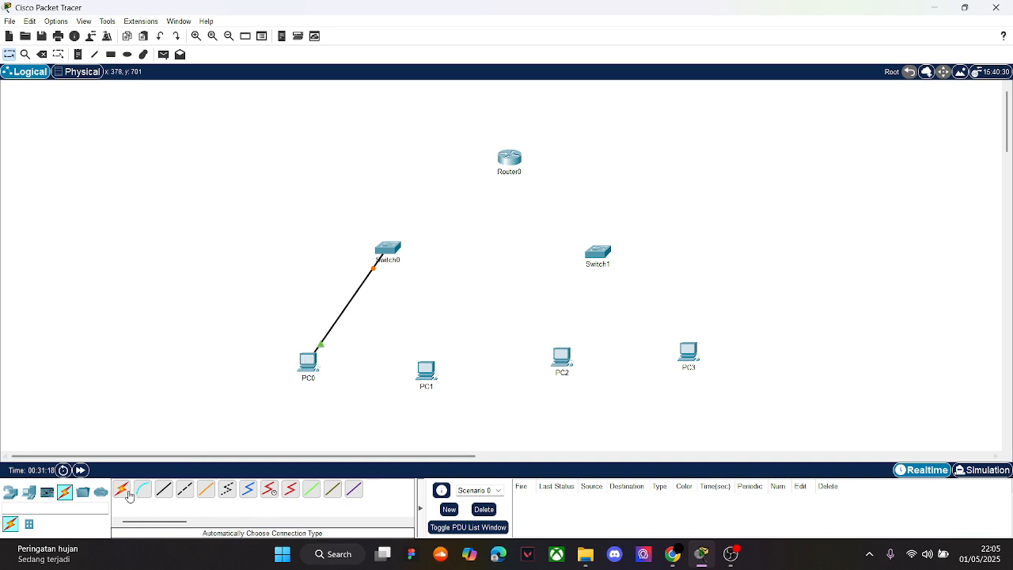
Connect PC1's FastEthernet0 to Switch0's FastEthernet1/1 with a copper straight-through cable
click(173, 488)
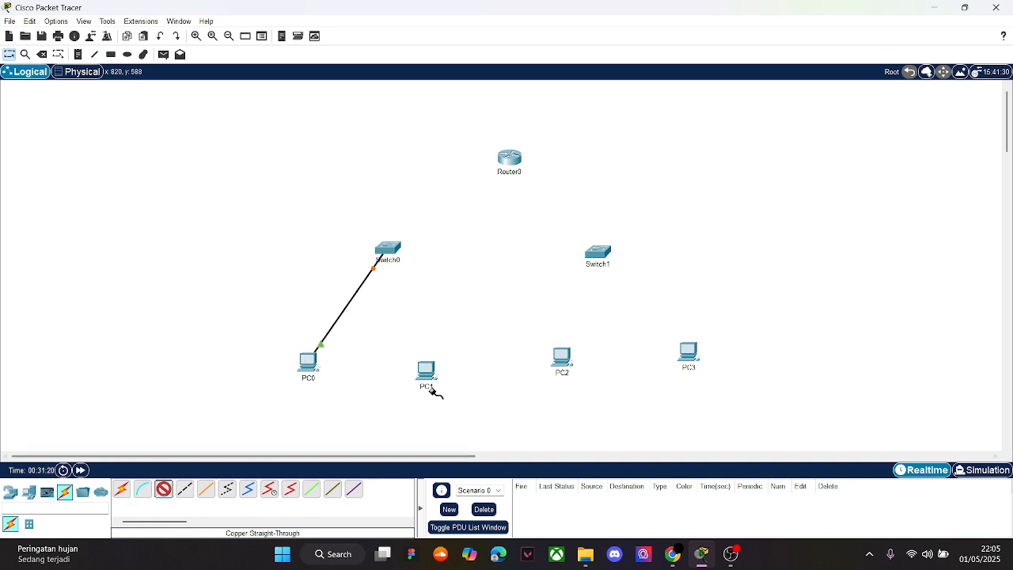
click(440, 376)
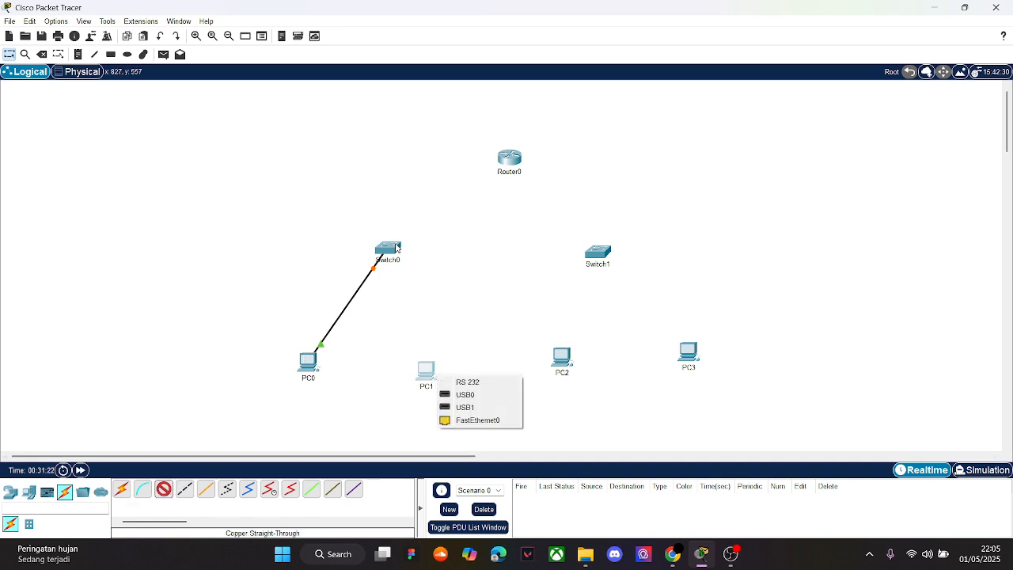
click(466, 421)
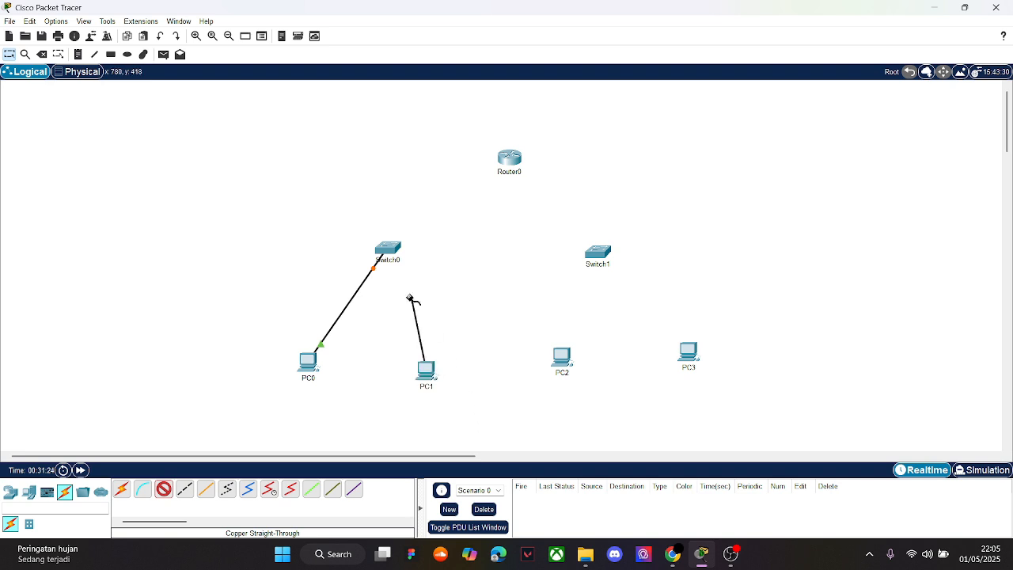
click(389, 250)
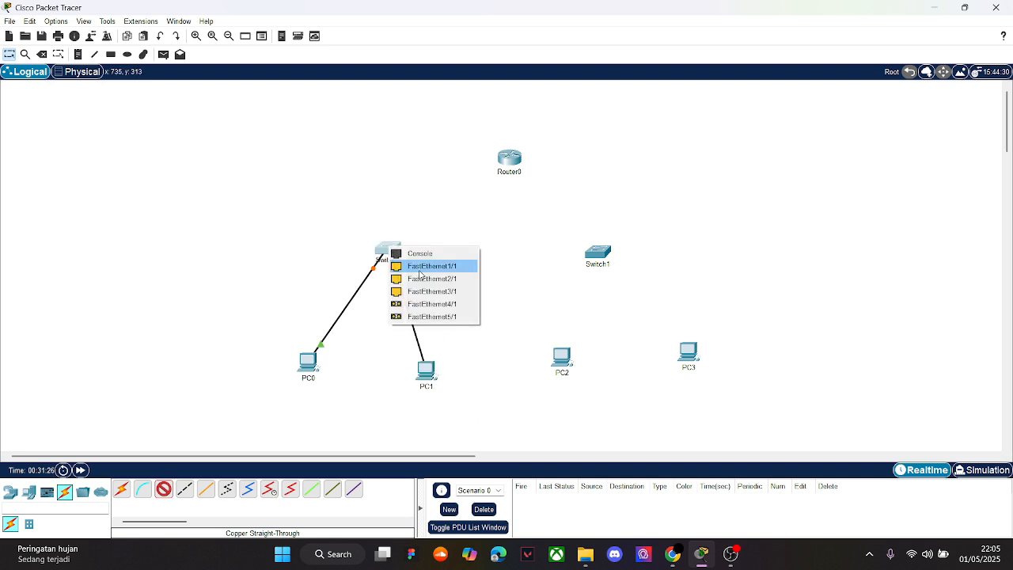
click(420, 267)
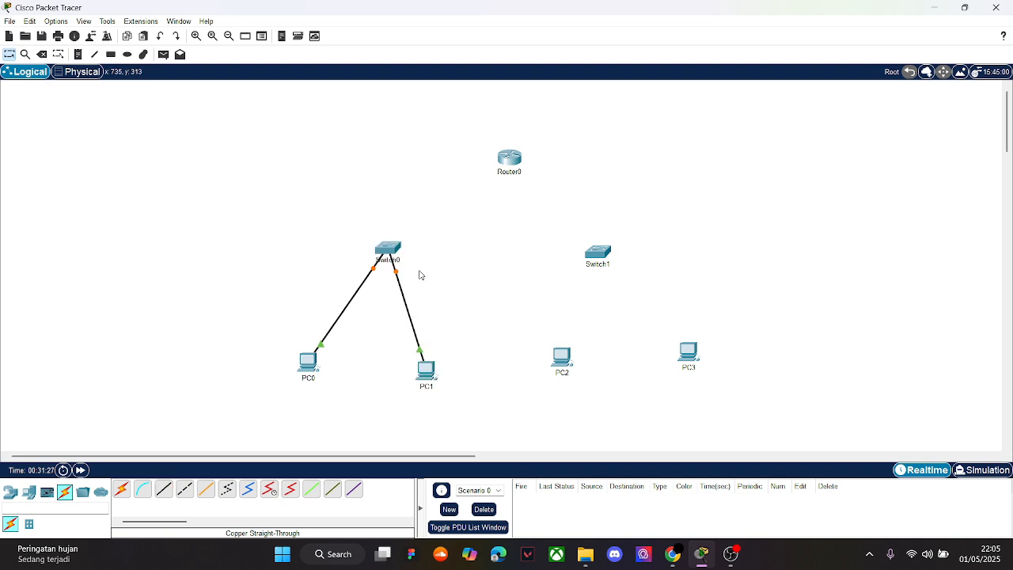
Connect PC2's FastEthernet0 to Switch1's FastEthernet0/1 with a copper straight-through cable
click(164, 494)
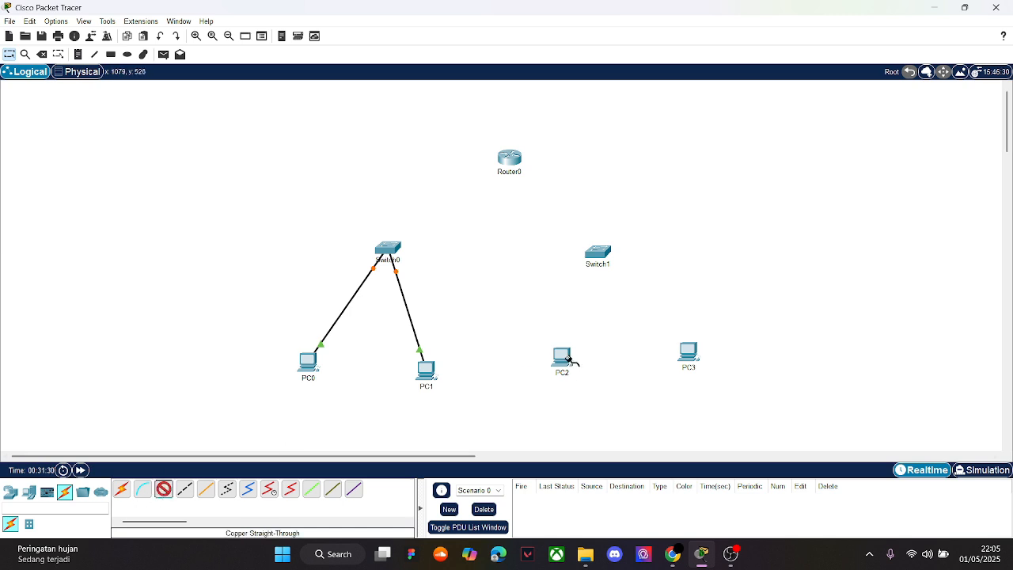
click(568, 359)
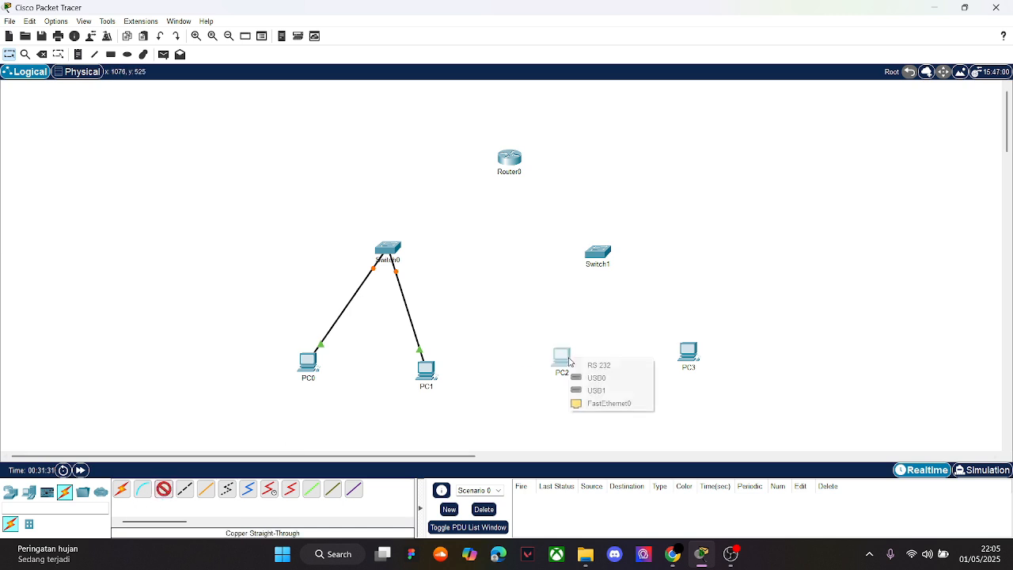
click(599, 403)
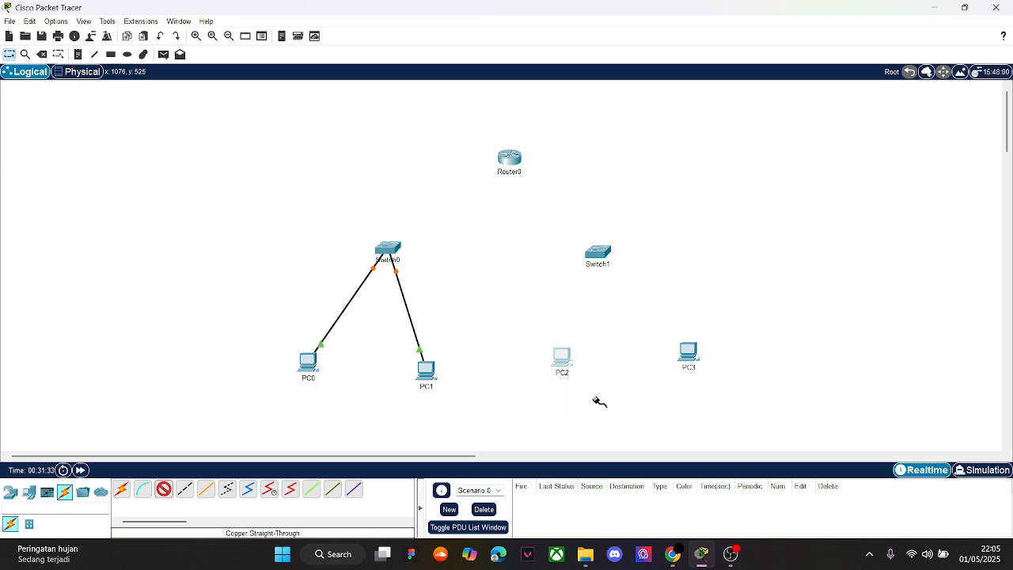
click(599, 258)
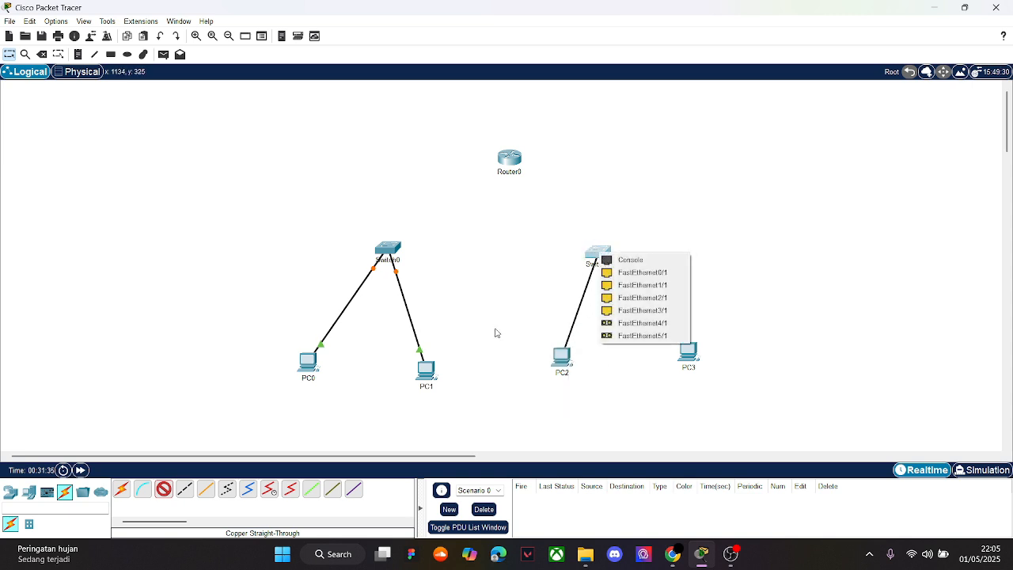
click(645, 272)
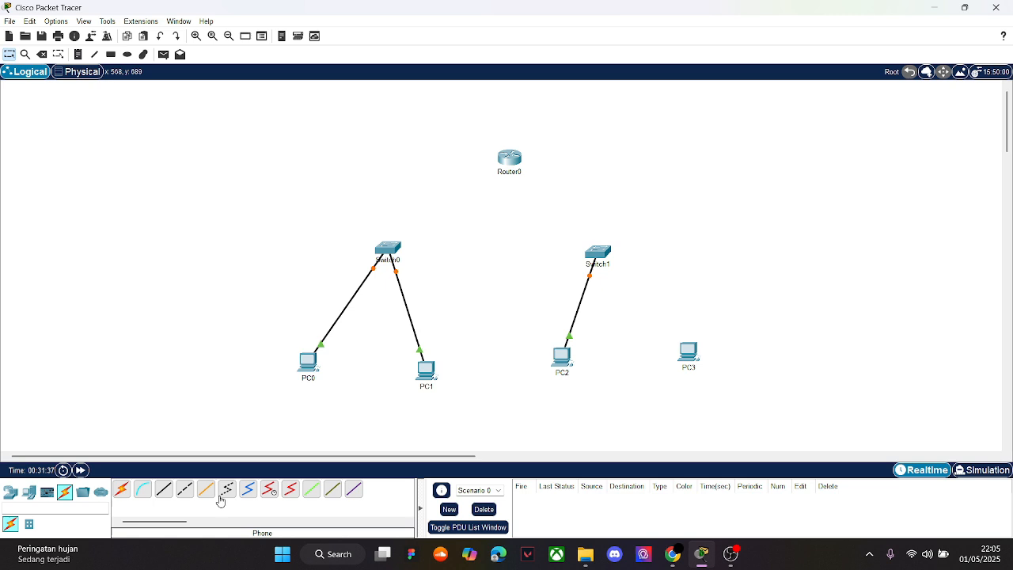
Connect PC3's FastEthernet0 to Switch1's FastEthernet1/1 with a copper straight-through cable
click(163, 489)
click(685, 351)
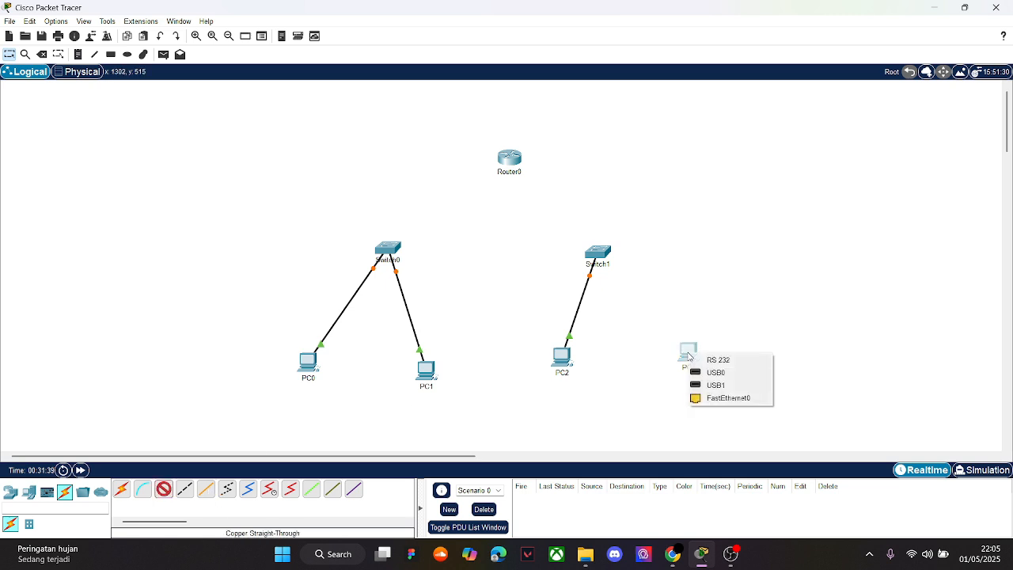
click(709, 398)
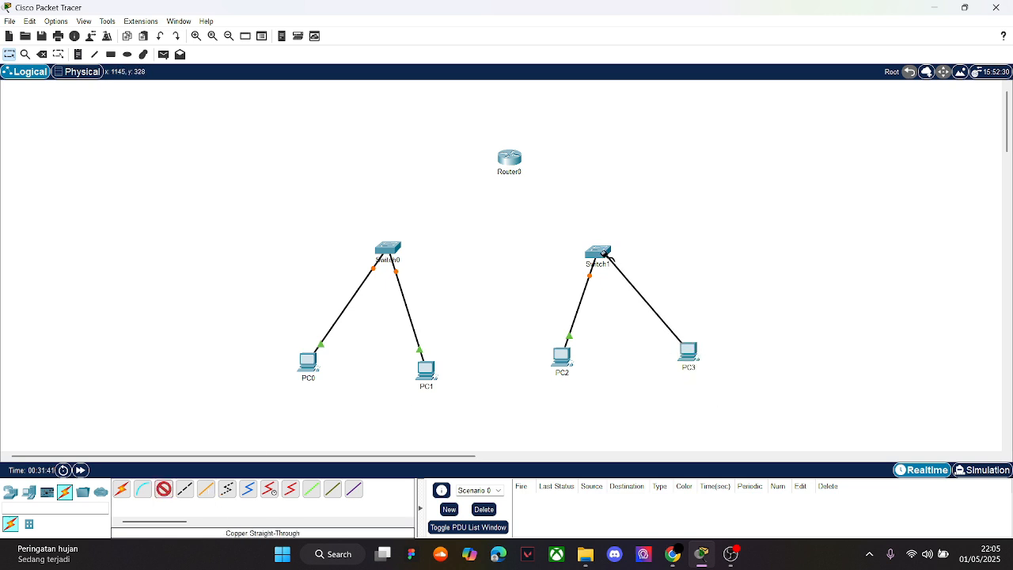
click(601, 254)
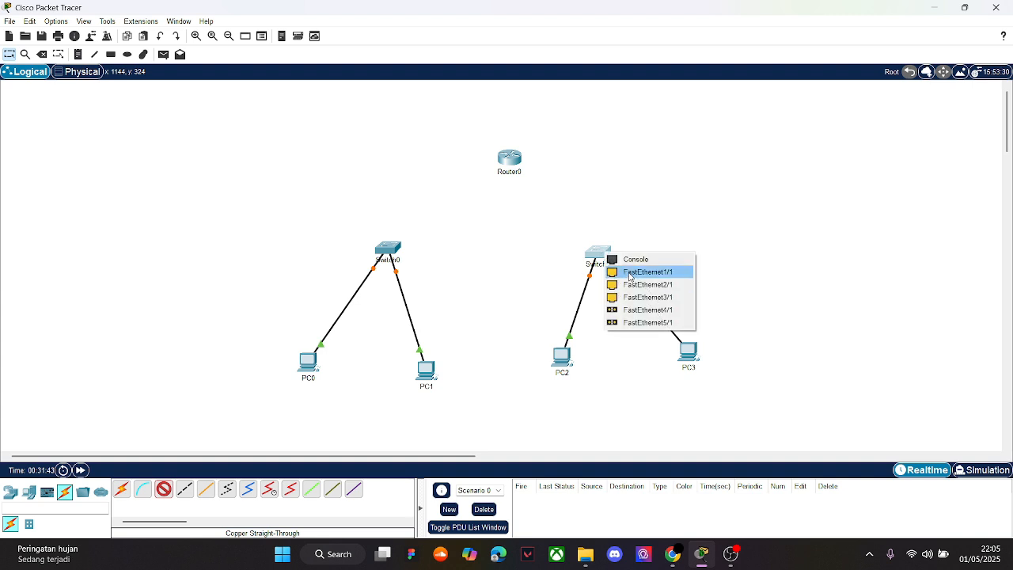
click(629, 273)
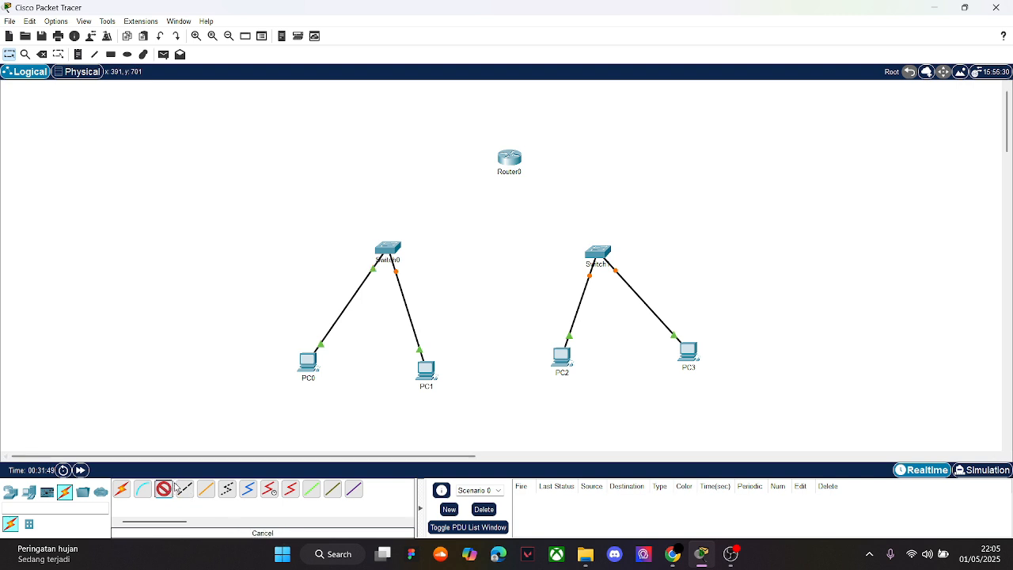
Connect Switch0's FastEthernet2/1 to Router0's FastEthernet0/0 with a copper straight-through cable
click(187, 490)
click(398, 253)
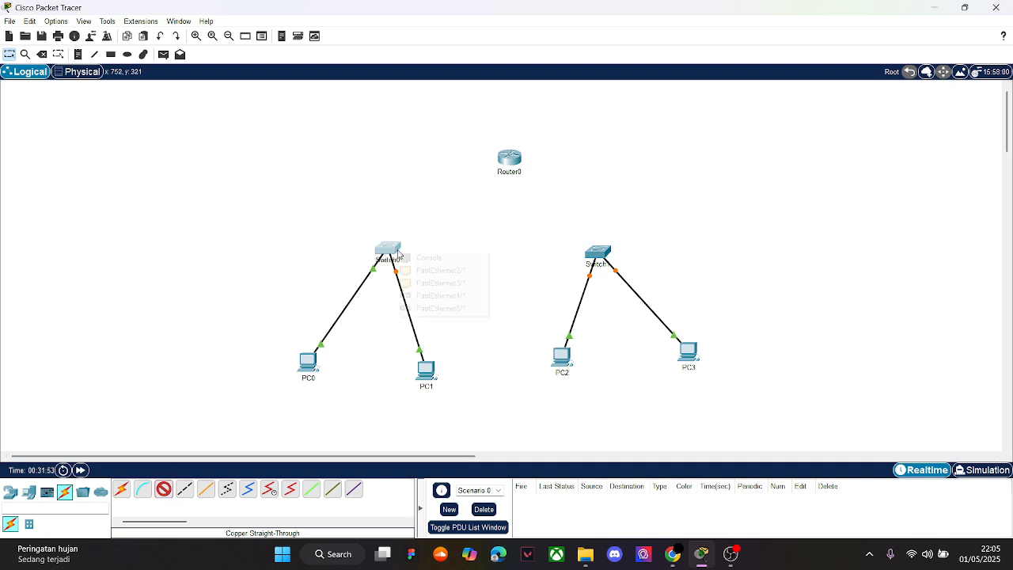
click(458, 271)
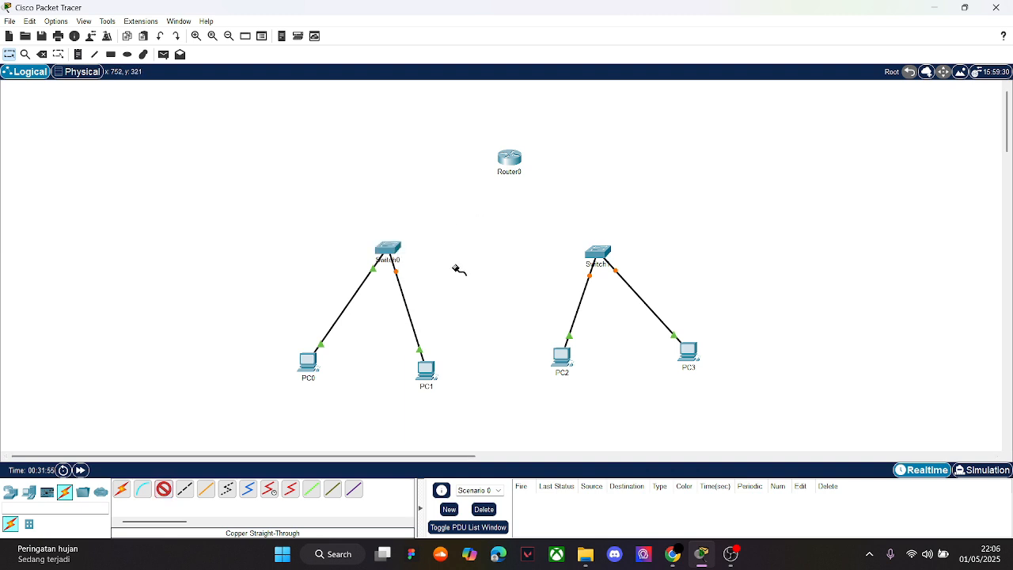
click(507, 162)
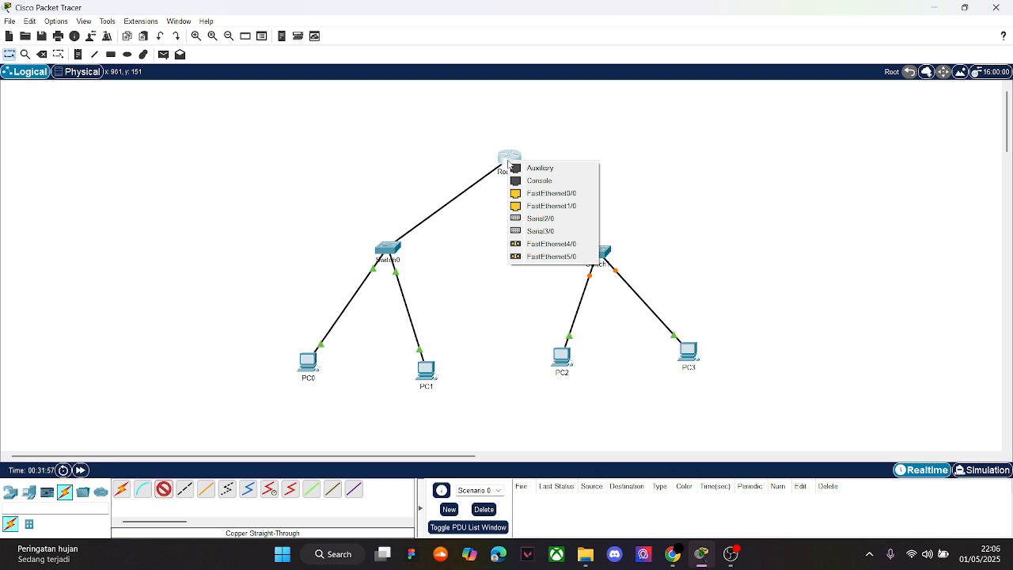
click(530, 195)
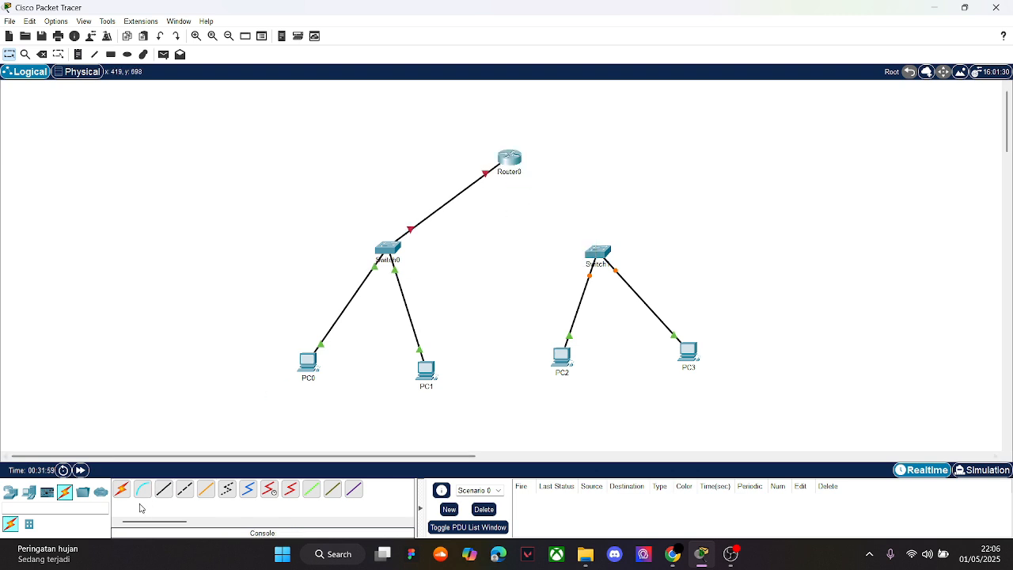
Connect a free FastEthernet port on Switch1 to Router0's FastEthernet1/0 with a copper straight-through cable
click(602, 249)
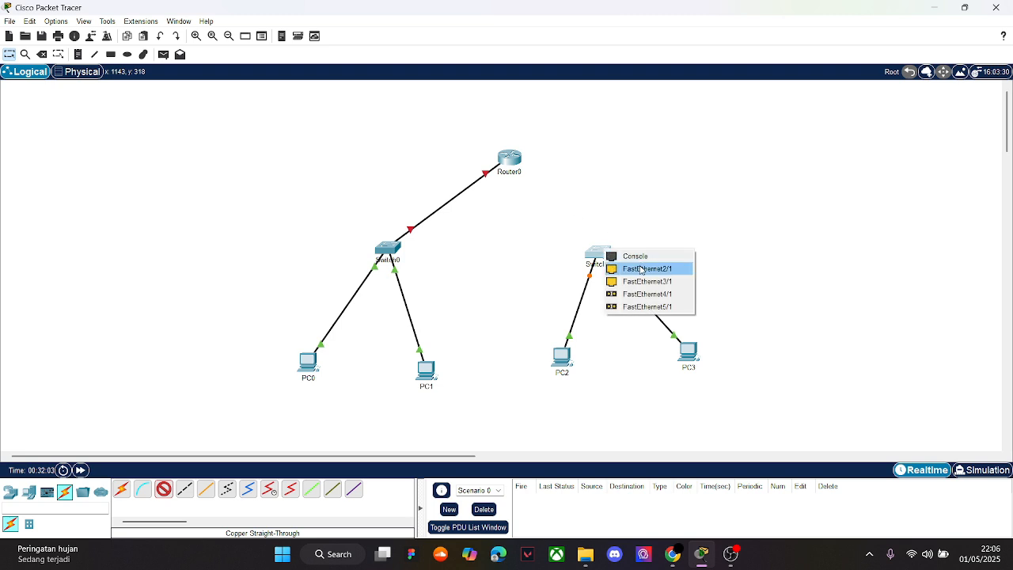
click(628, 281)
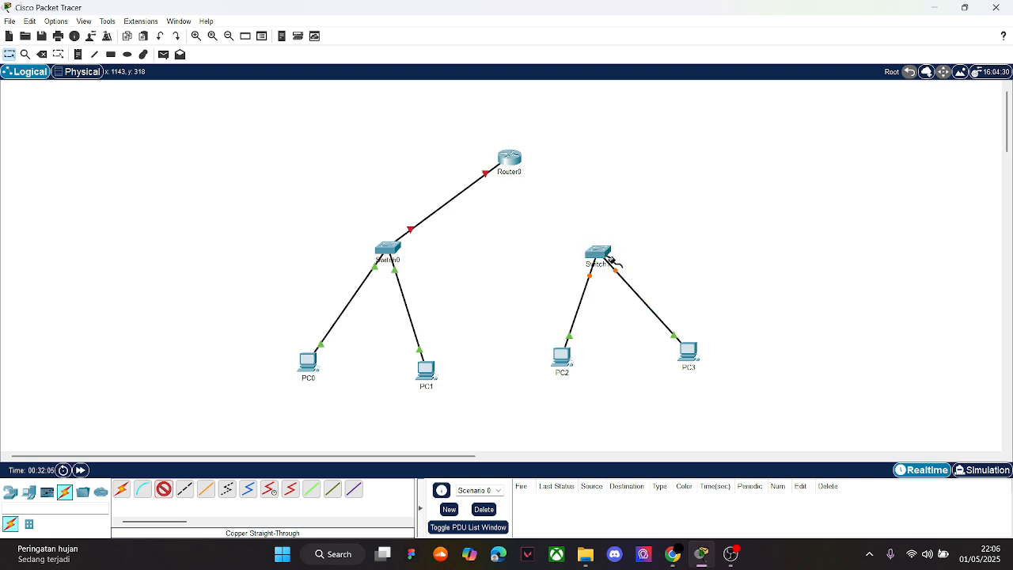
click(510, 159)
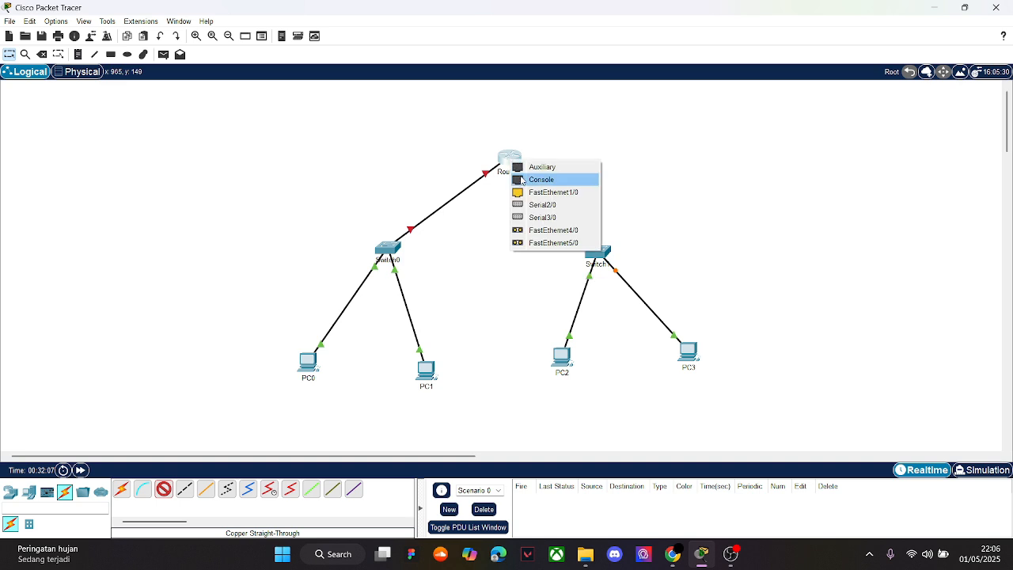
click(553, 192)
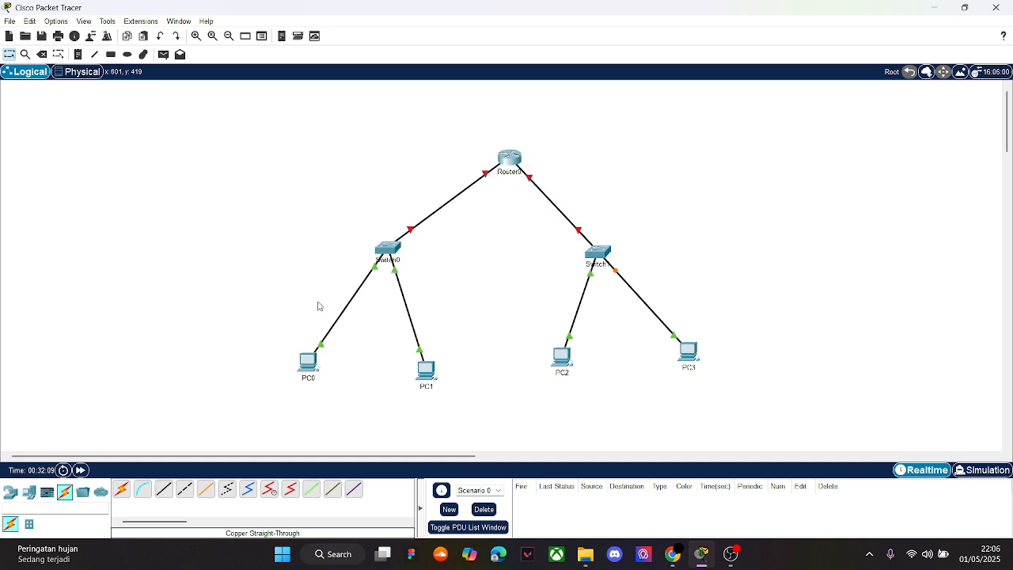
Connect Switch0's FastEthernet3/1 to the remaining free copper FastEthernet port on Switch1 with a copper cross-over cable
click(184, 489)
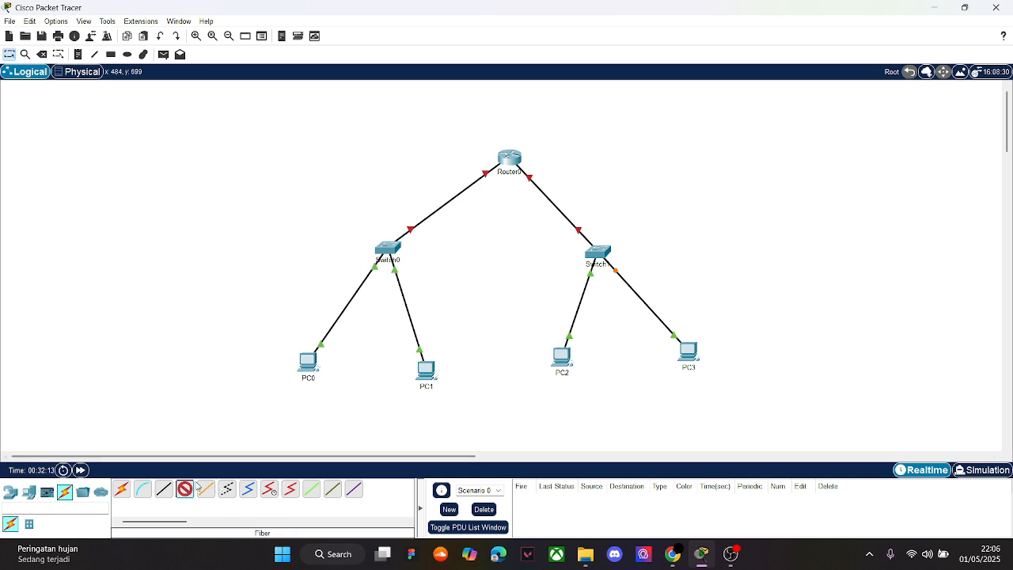
click(397, 252)
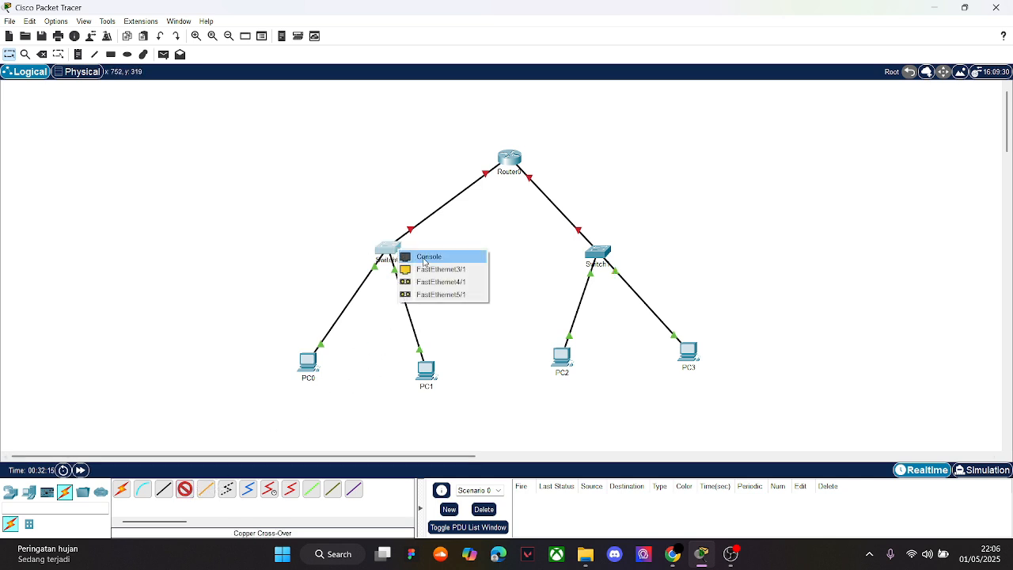
click(431, 267)
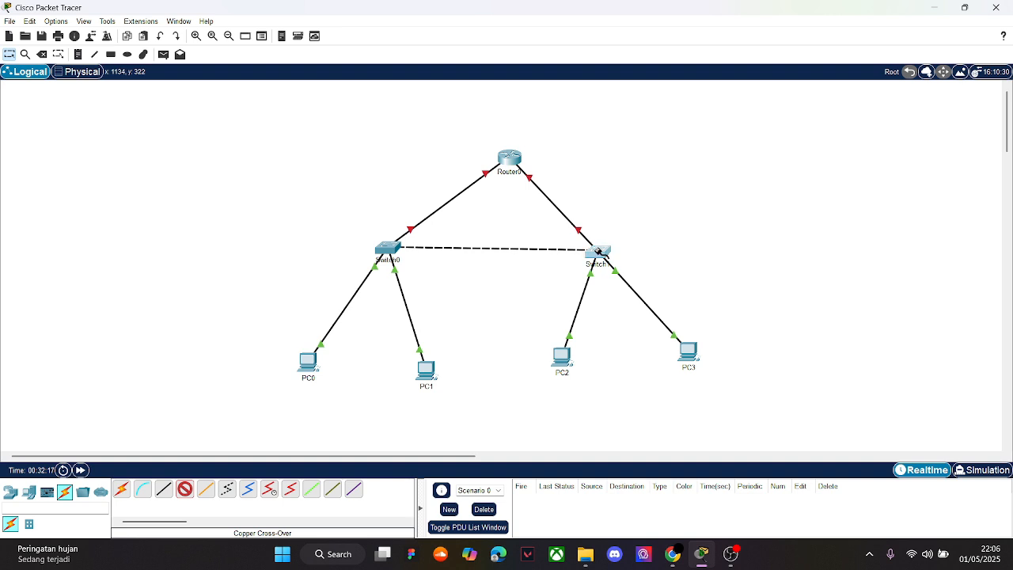
click(596, 252)
click(611, 270)
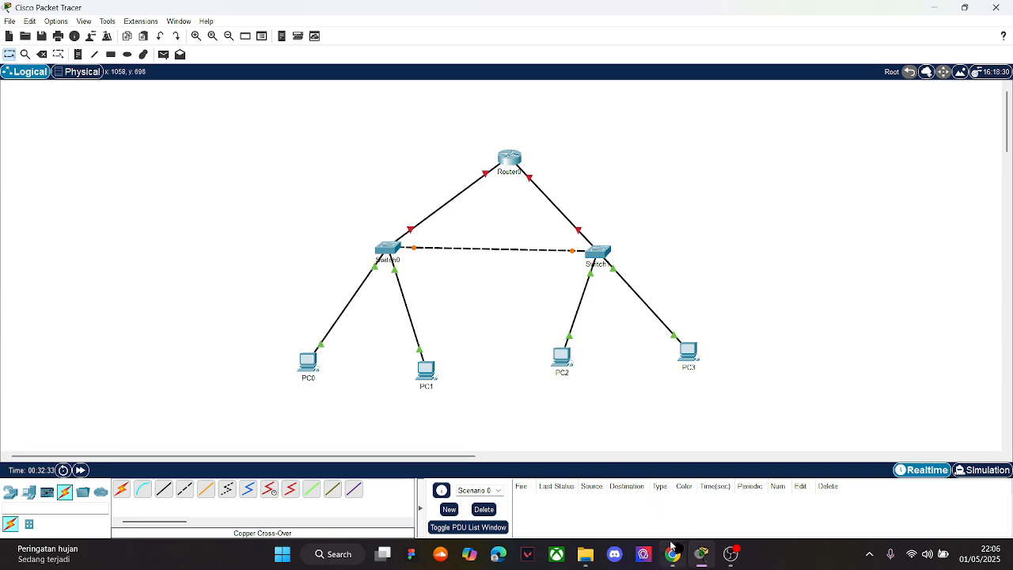
Review the VLAN and IP addressing specification on page 7 of the Canva presentation and return to Packet Tracer
mouse_move(673, 554)
click(622, 467)
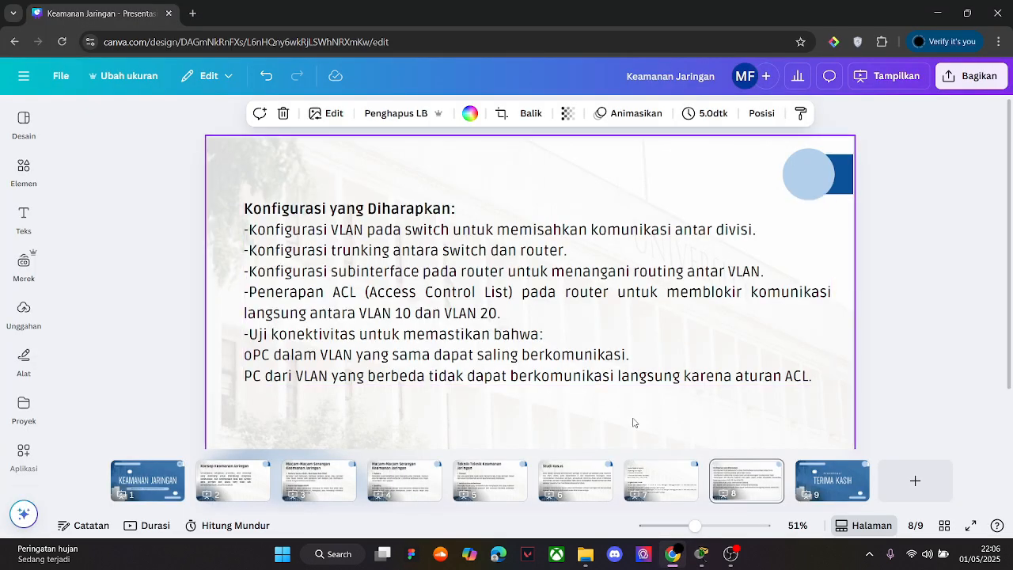
click(640, 473)
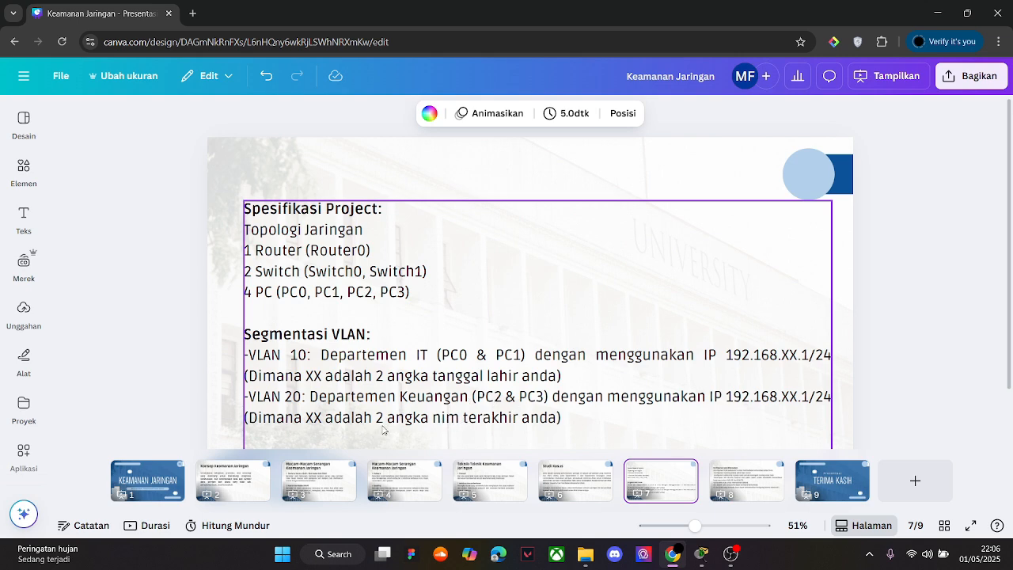
click(713, 557)
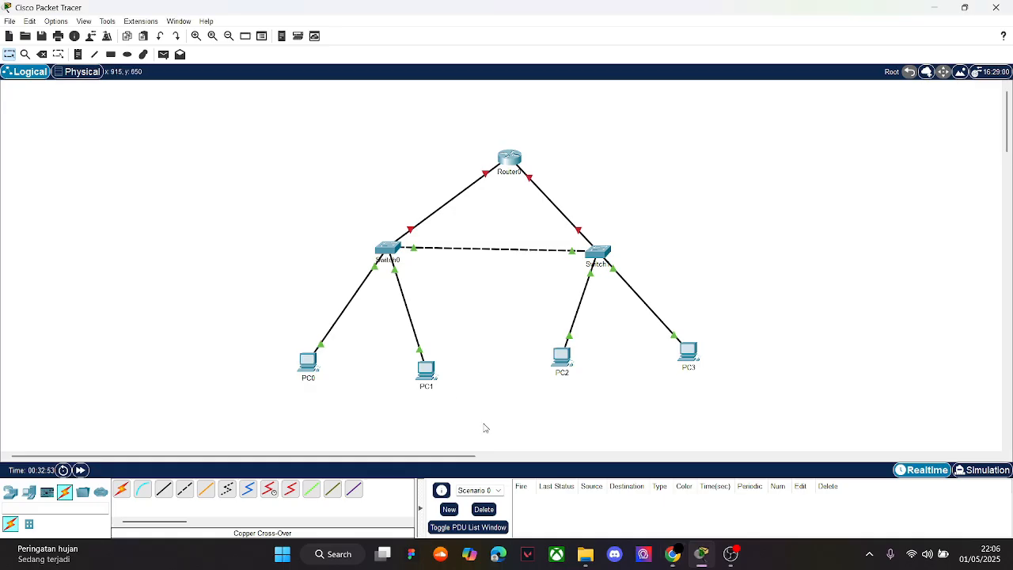
Configure PC0 with static IPv4 address 192.168.13.2, subnet mask 255.255.255.0 and default gateway 192.168.13.1
click(307, 379)
click(308, 362)
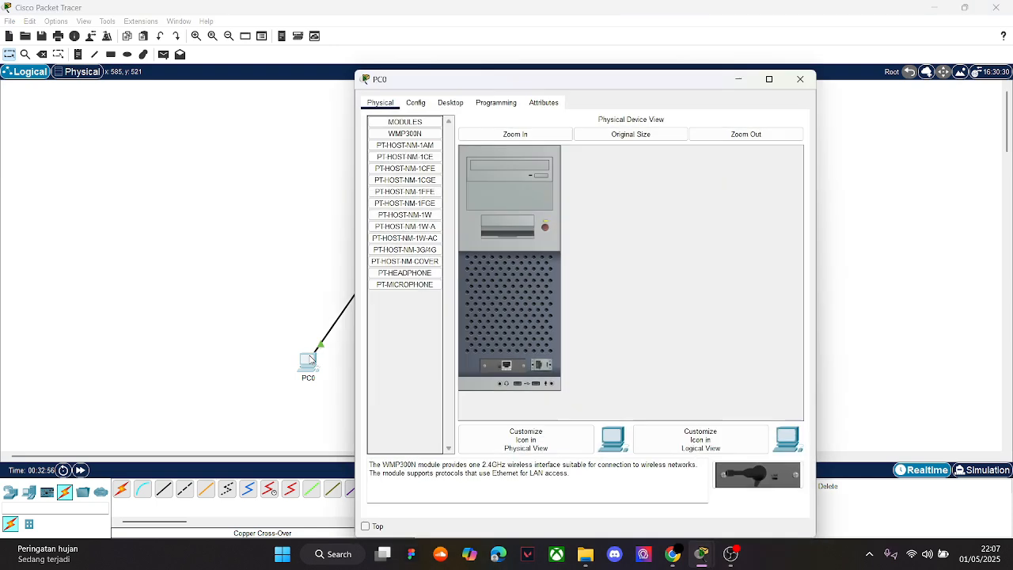
click(449, 104)
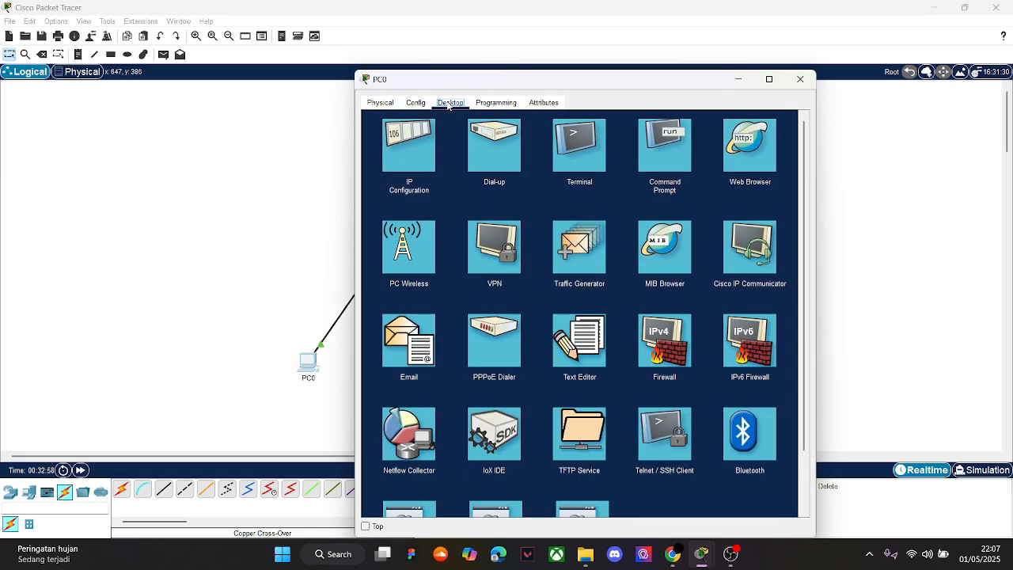
click(420, 146)
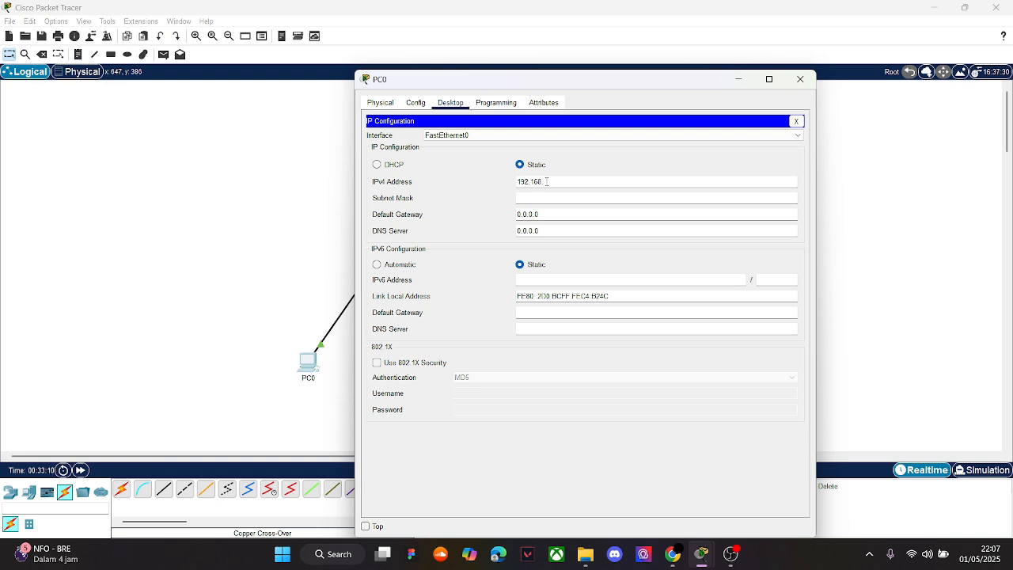
text(13.2)
click(567, 203)
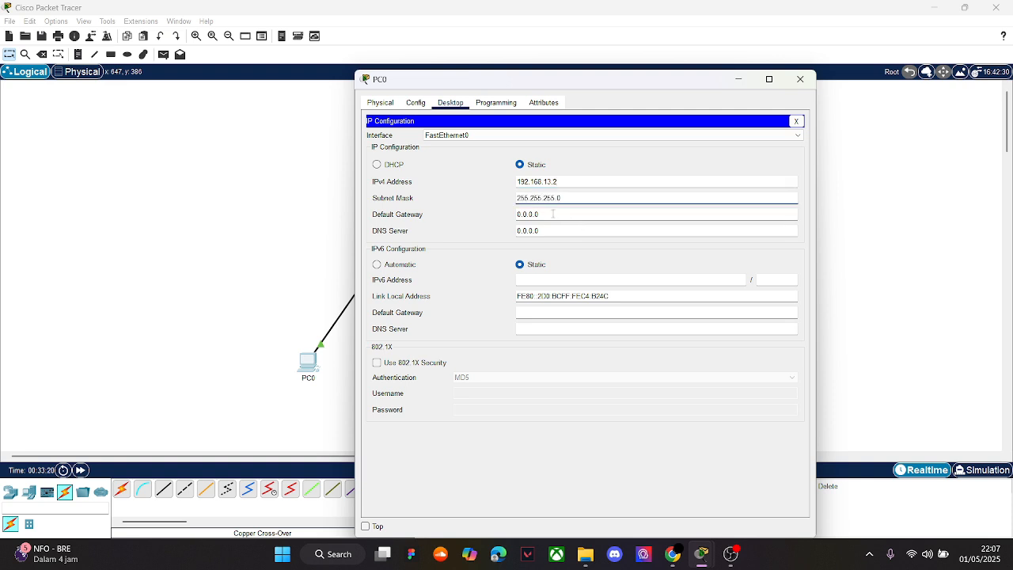
click(552, 214)
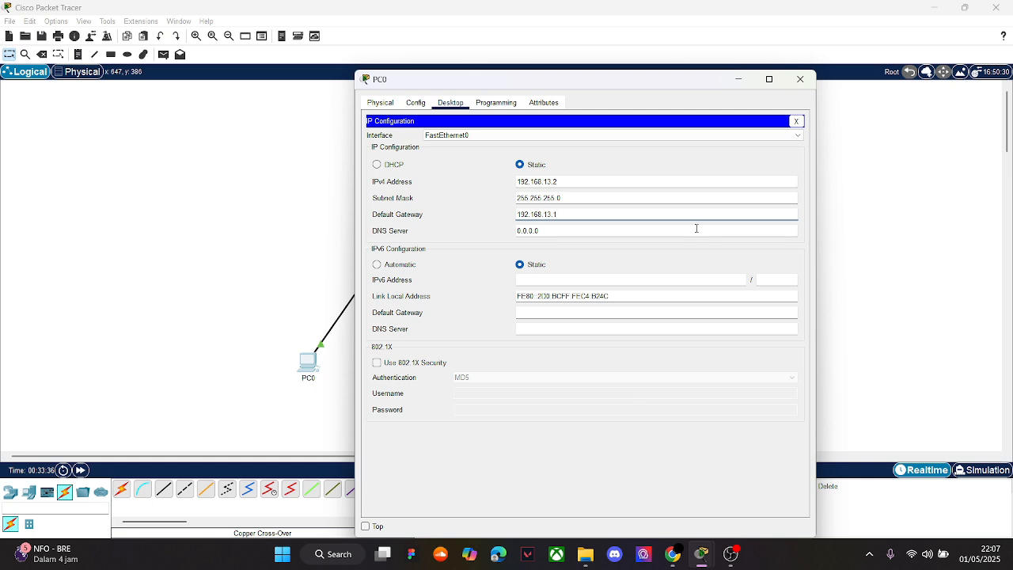
click(799, 80)
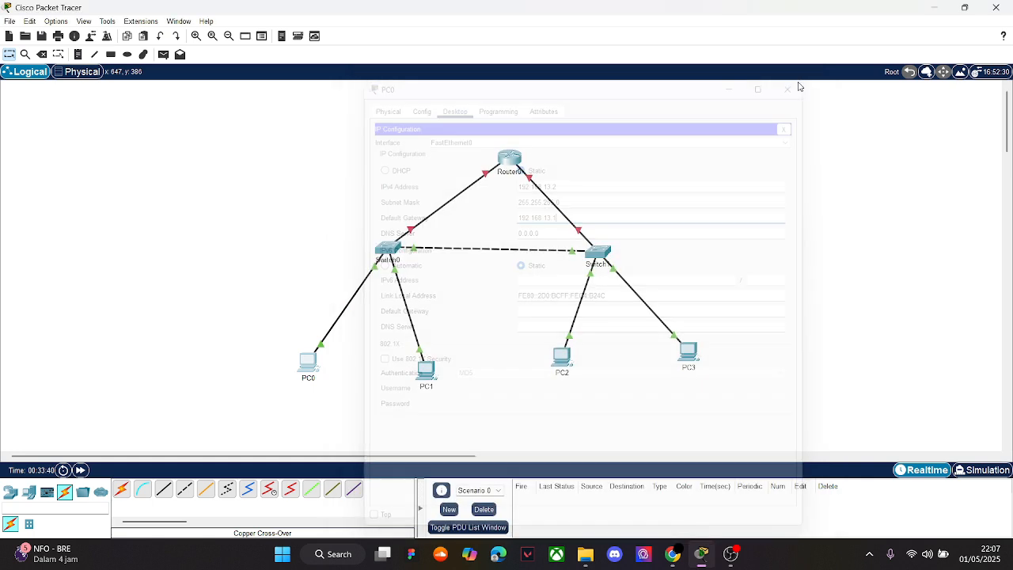
Set PC1's static IPv4 address to 192.168.13.3 with subnet mask 255.255.255.0
click(431, 371)
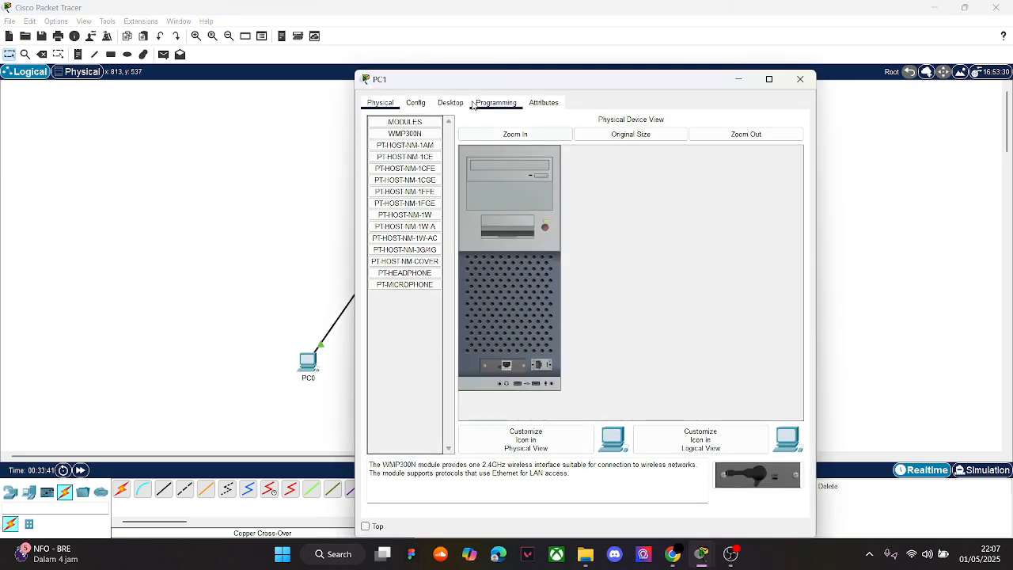
click(450, 102)
click(398, 168)
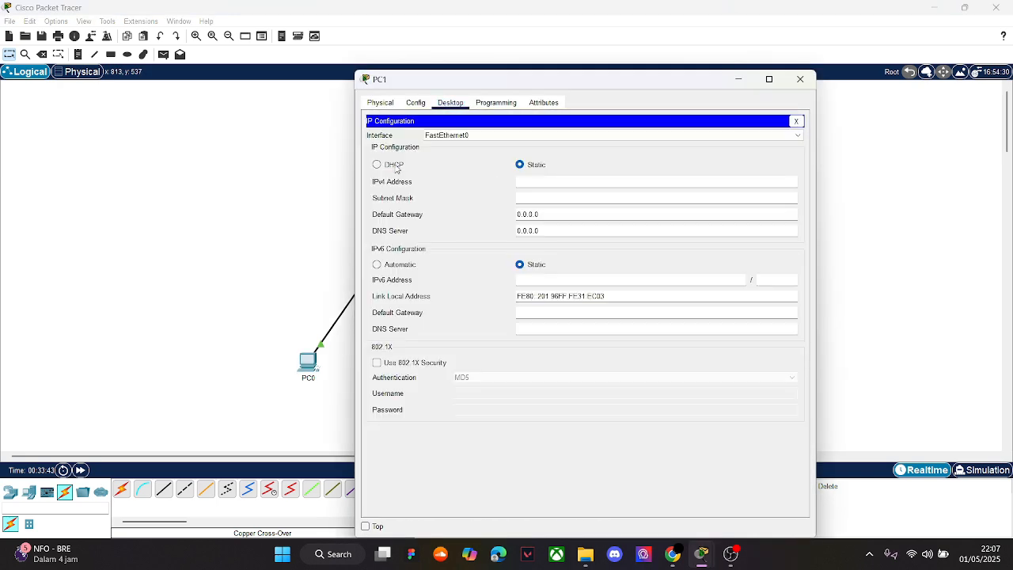
click(556, 180)
text(192.168.13.3)
click(559, 196)
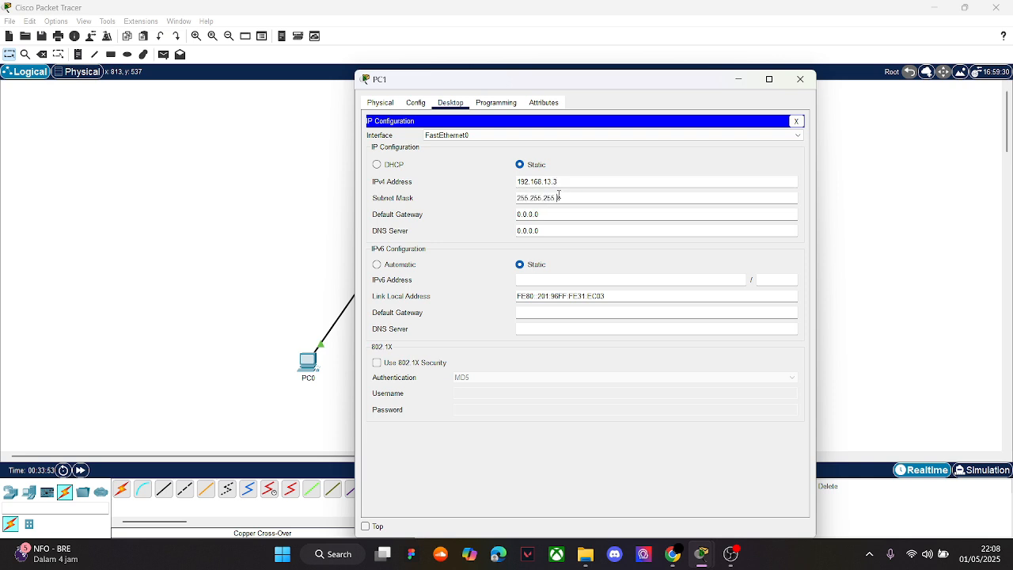
Set PC1's default gateway to 192.168.13.1 and close its configuration window
click(563, 211)
key(BackSpace)
key(BackSpace)
key(BackSpace)
key(BackSpace)
key(BackSpace)
text(192.168.13.1)
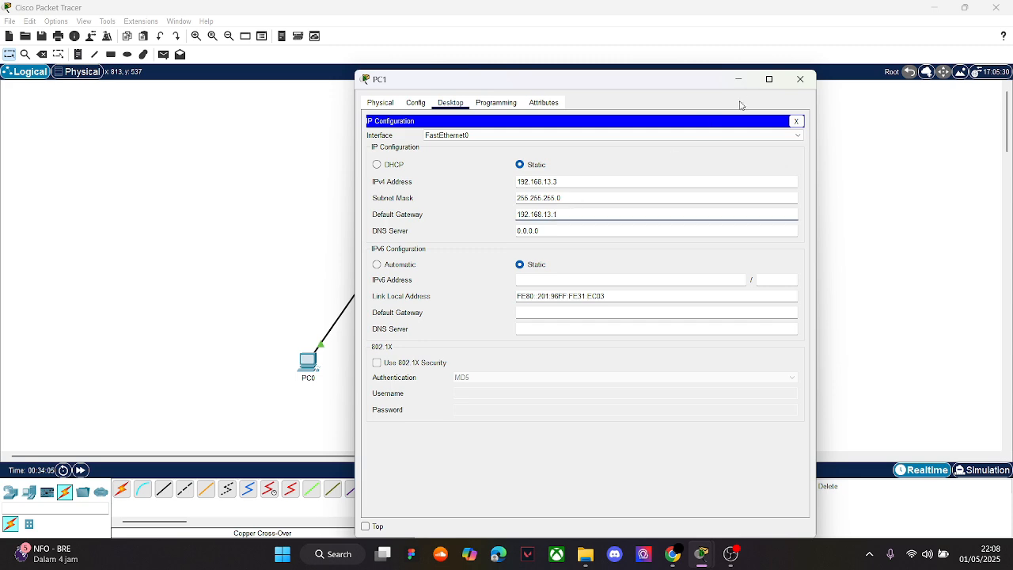
click(800, 79)
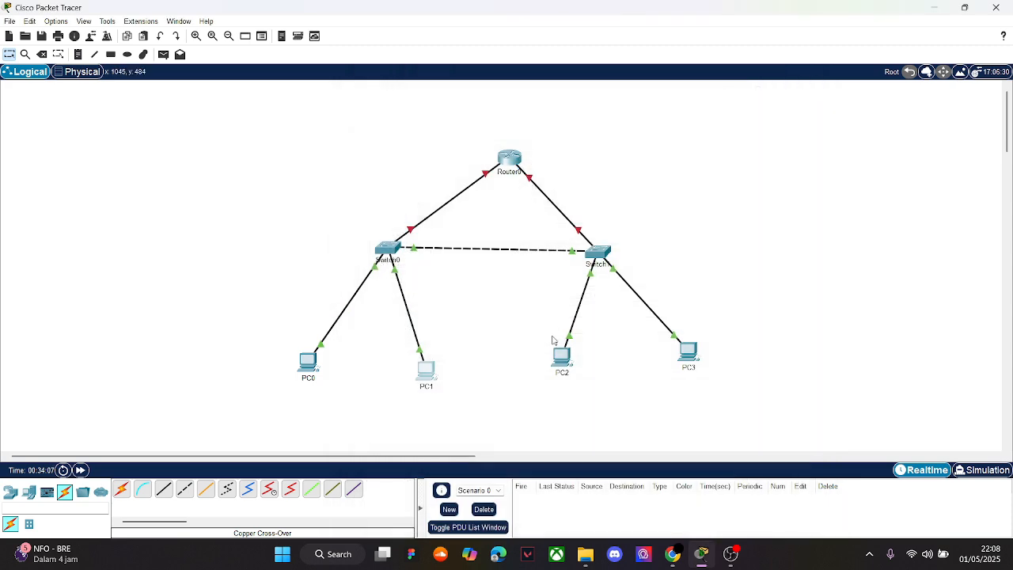
Enter a static IPv4 address in the 192.168.77 network for PC2
click(562, 357)
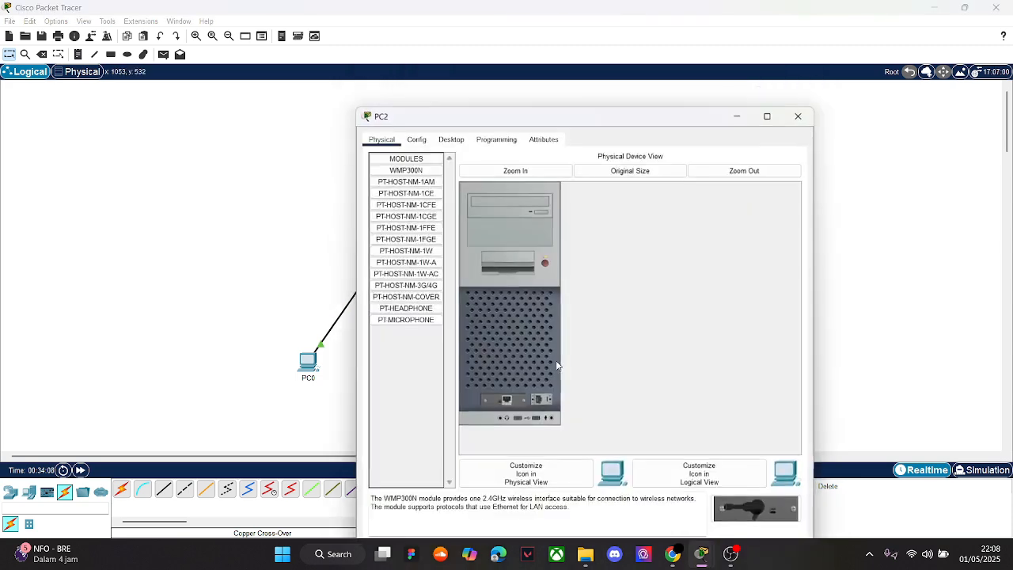
click(425, 142)
click(454, 143)
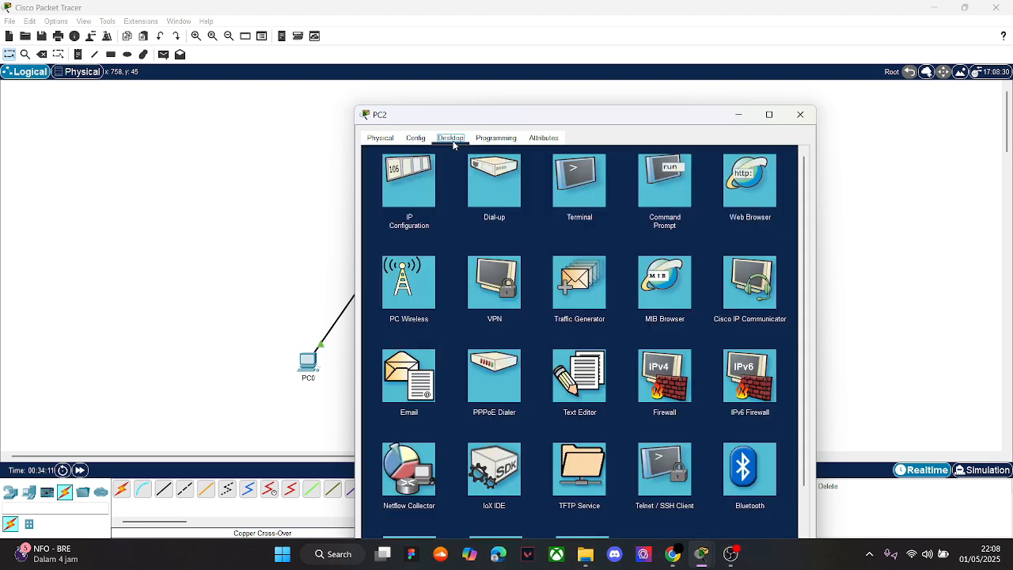
click(408, 190)
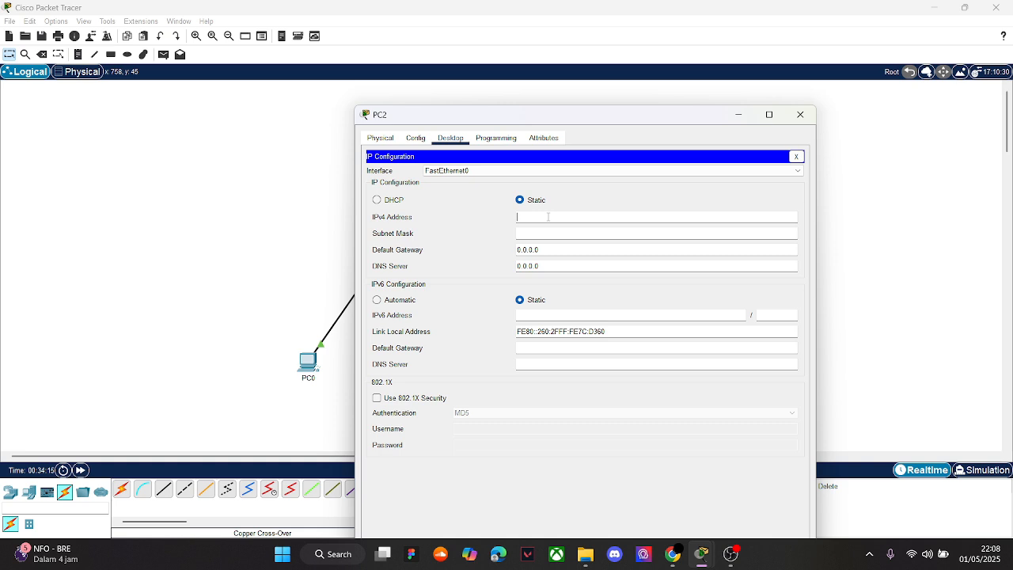
click(548, 216)
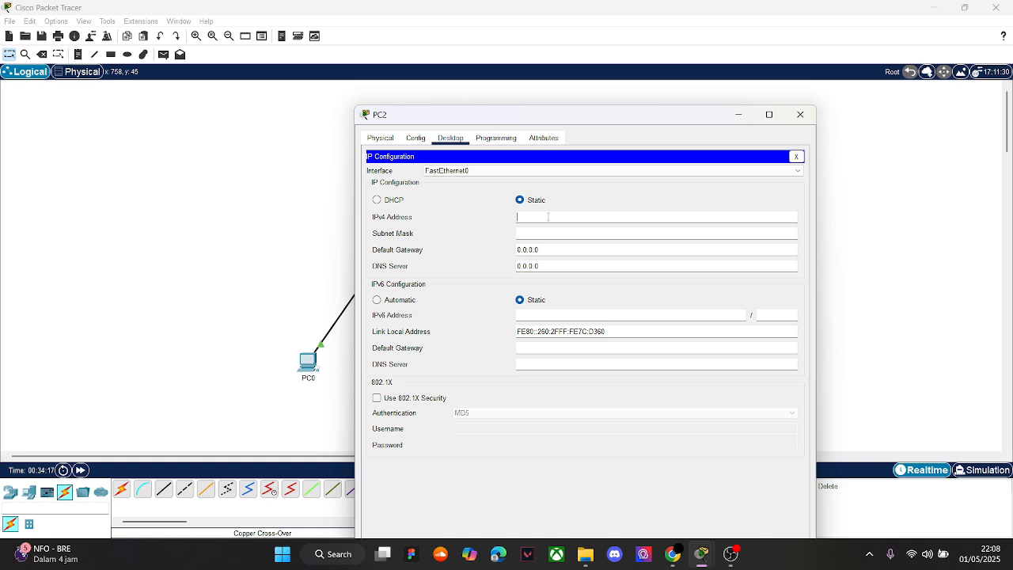
text(192.168.77)
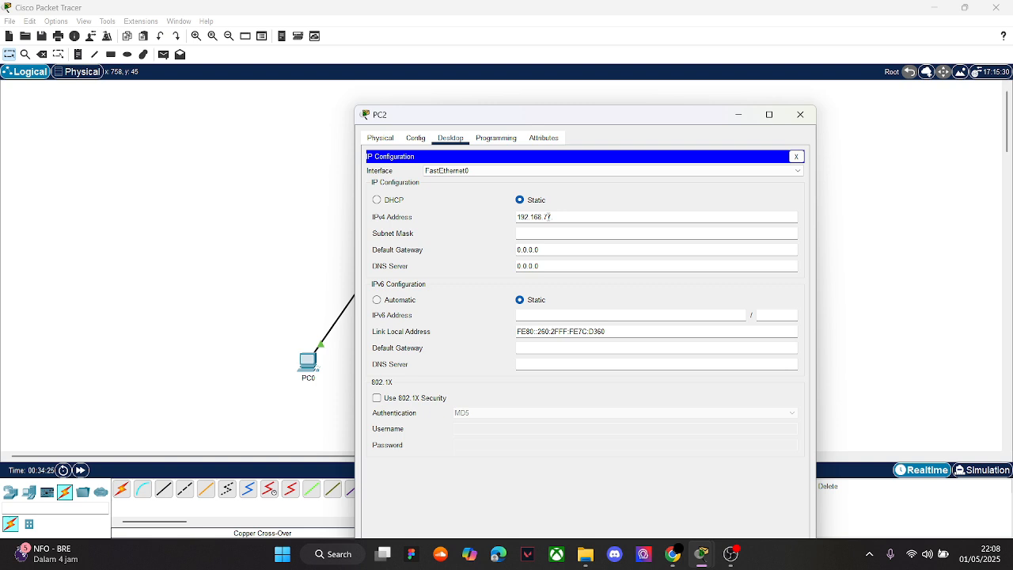
Replace PC2's default gateway address and close its configuration window
click(557, 248)
key(BackSpace)
key(BackSpace)
key(BackSpace)
key(BackSpace)
click(800, 114)
Set PC3's static IPv4 address to 192.168.77.3 with subnet mask 255.255.255.0
click(685, 353)
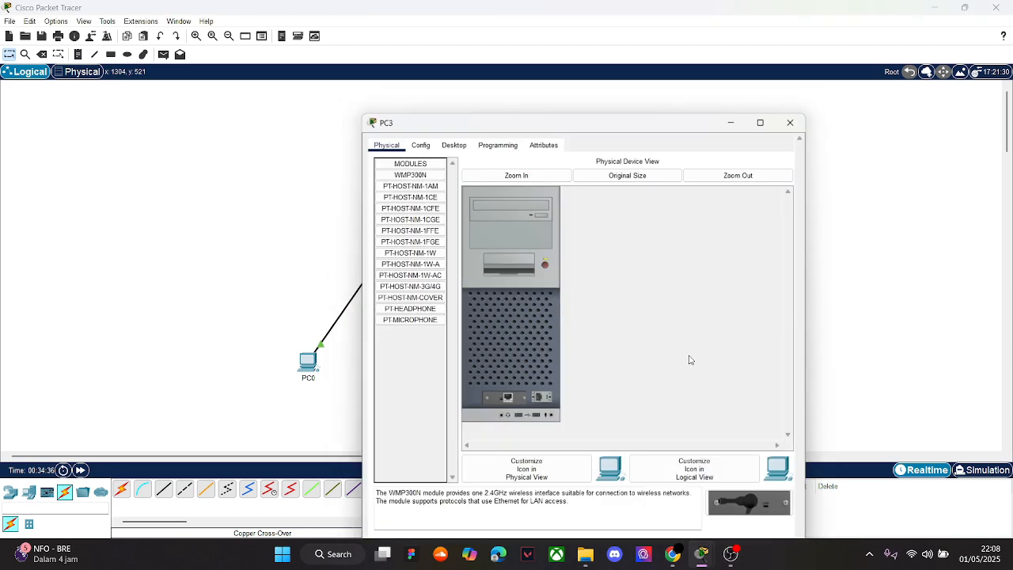
click(450, 103)
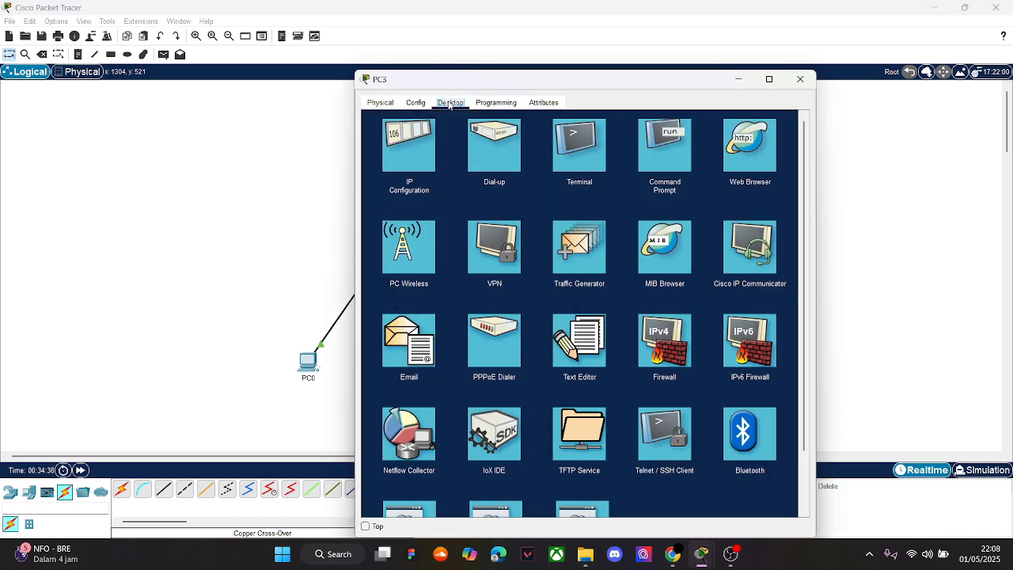
click(403, 154)
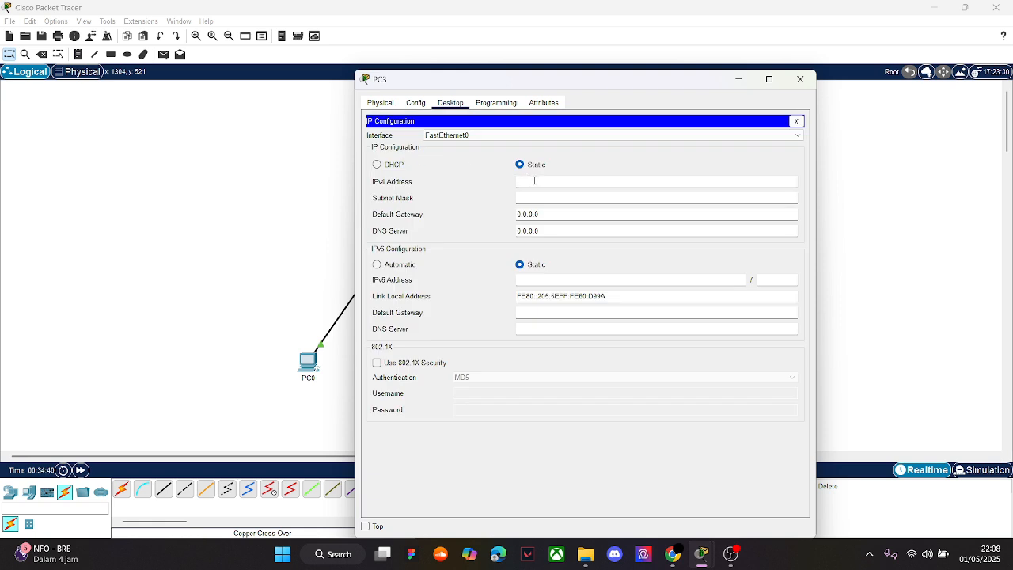
click(534, 181)
text(168.77.3)
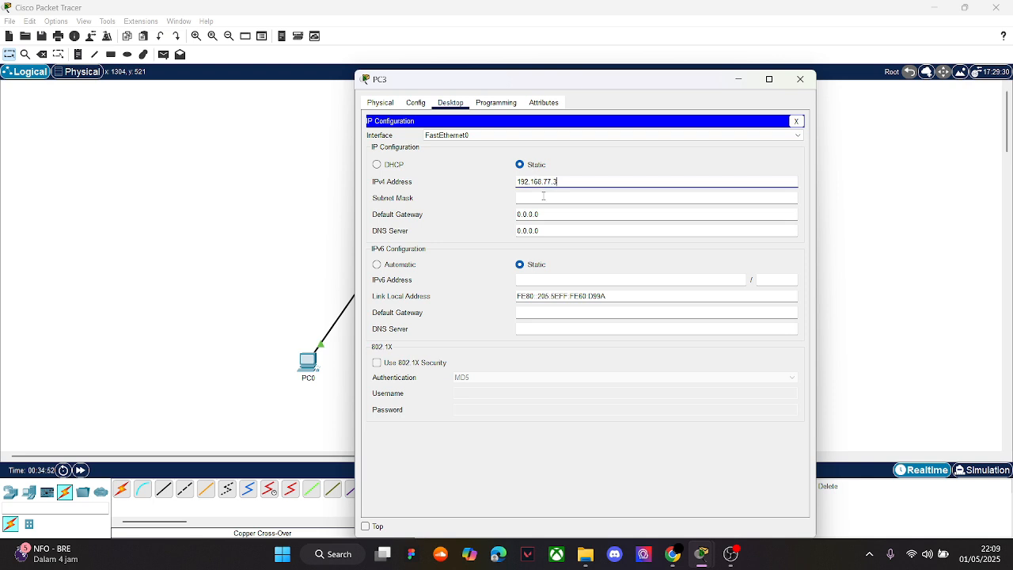
click(542, 197)
Set PC3's default gateway to 192.168.77.1 and close its configuration window
click(563, 215)
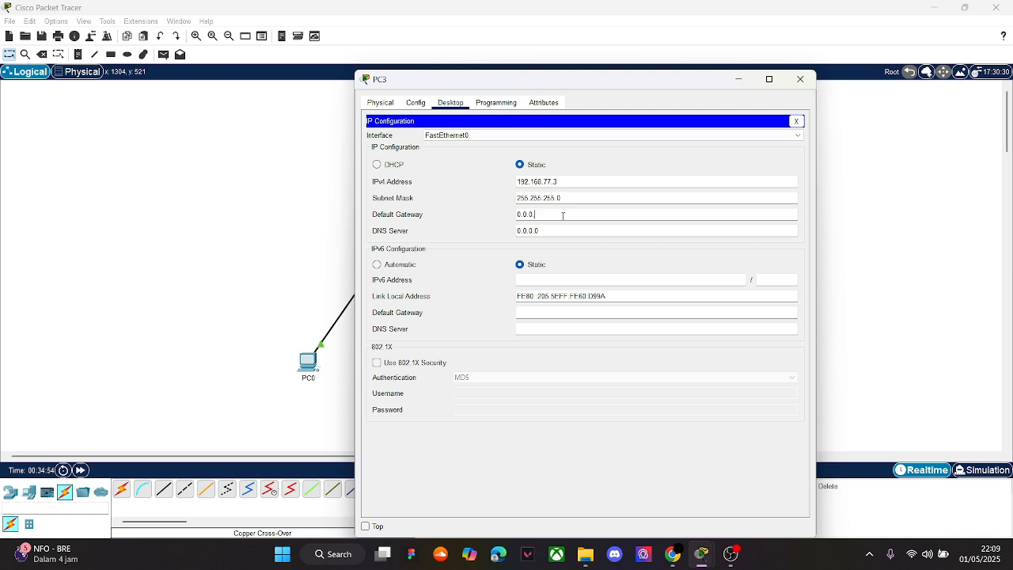
key(BackSpace)
key(BackSpace)
key(BackSpace)
key(BackSpace)
key(BackSpace)
key(BackSpace)
text(192.168)
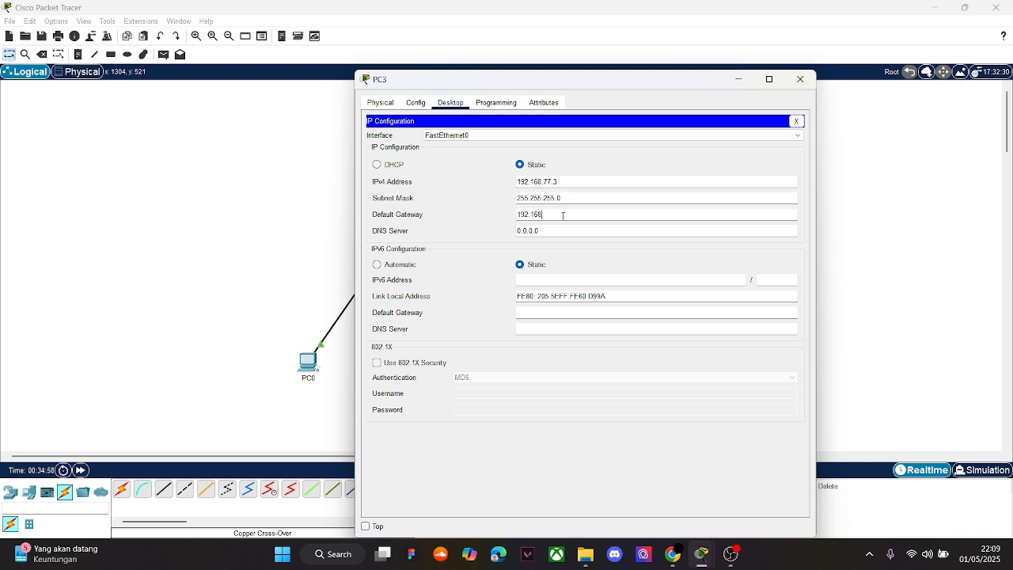
text(.77.1)
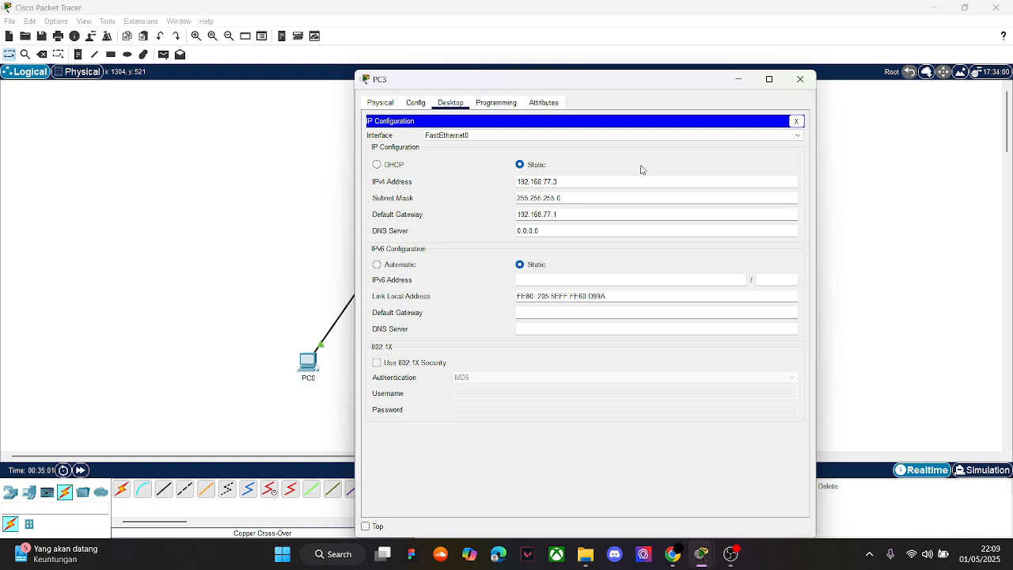
click(799, 80)
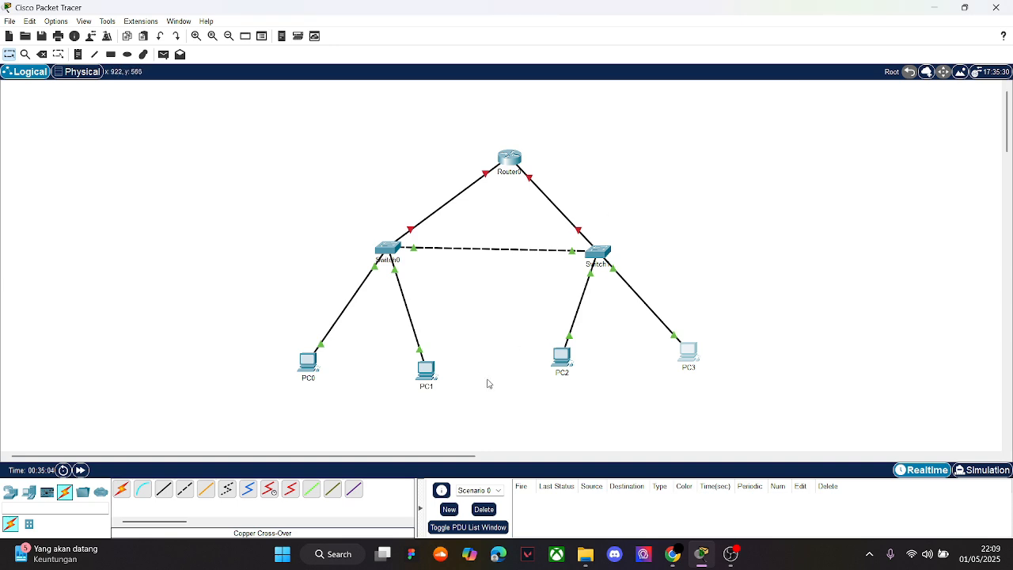
Check the expected-configuration slide in the Canva presentation, and add VLAN 10 named IT to Switch0's VLAN database in Packet Tracer
click(673, 553)
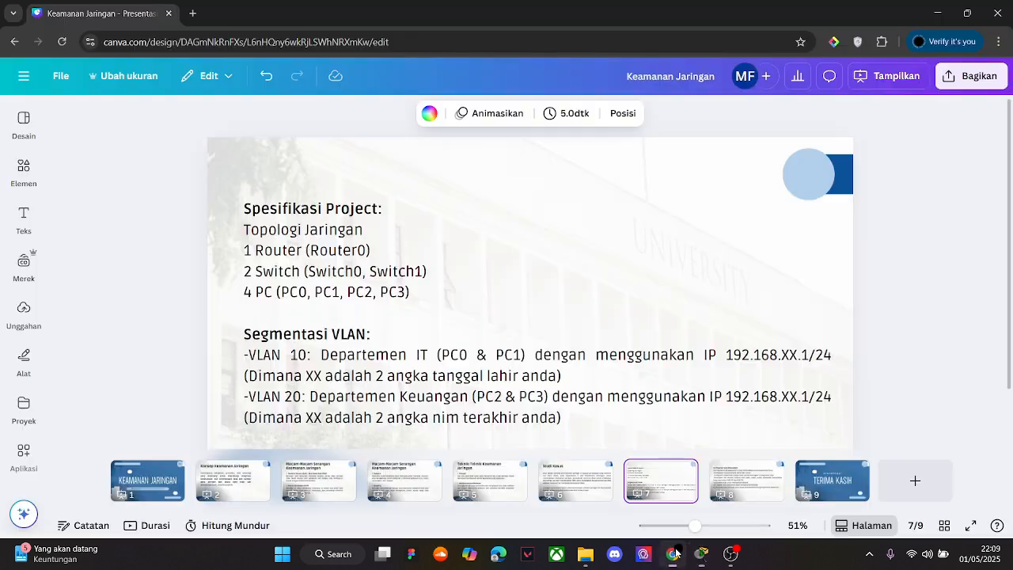
click(723, 487)
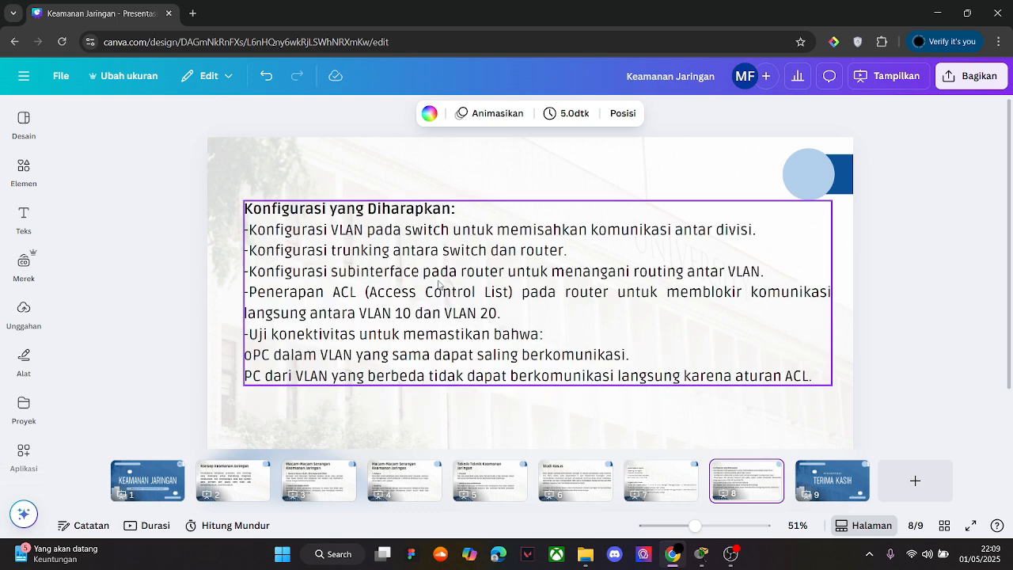
click(701, 553)
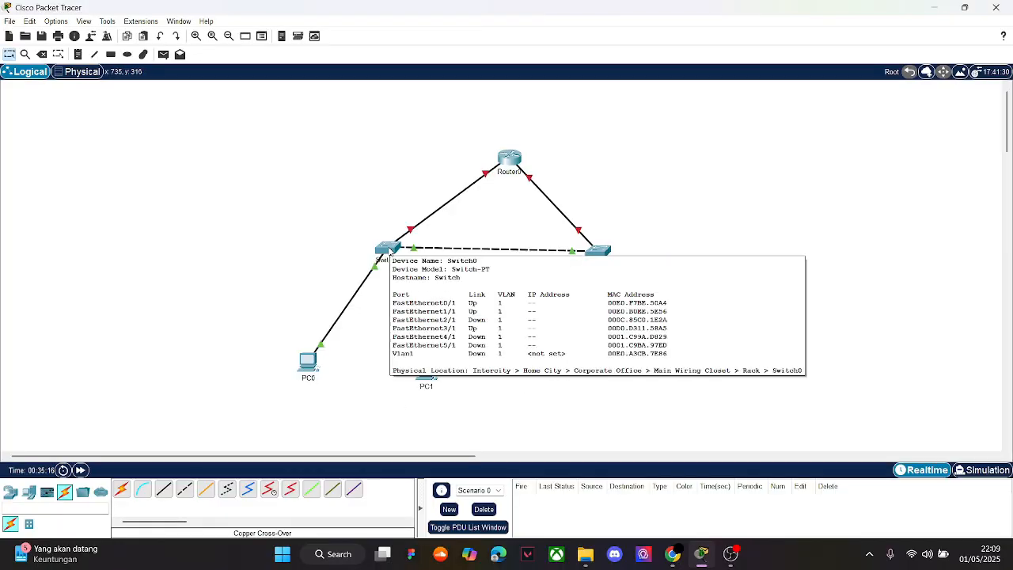
click(390, 252)
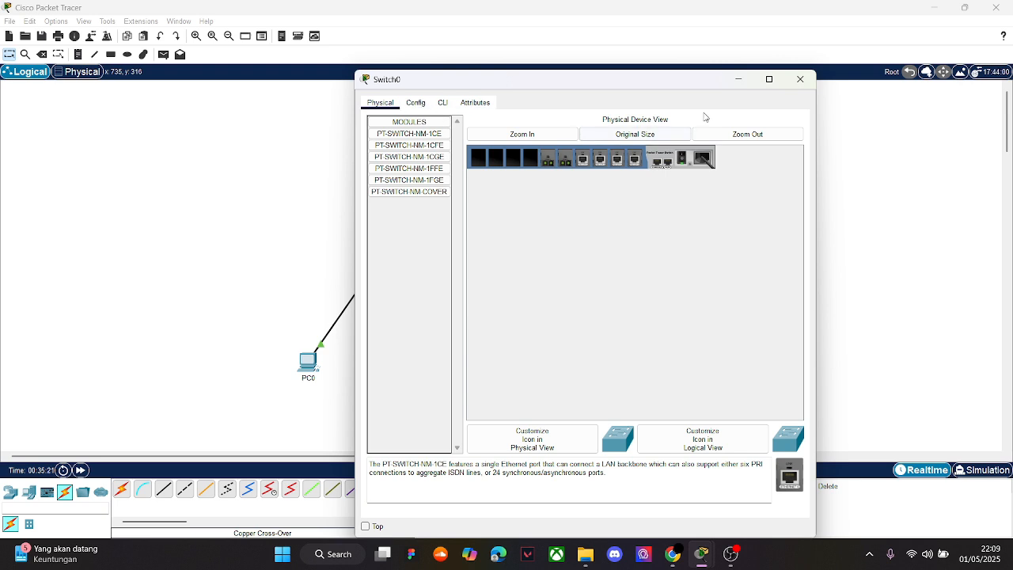
click(414, 103)
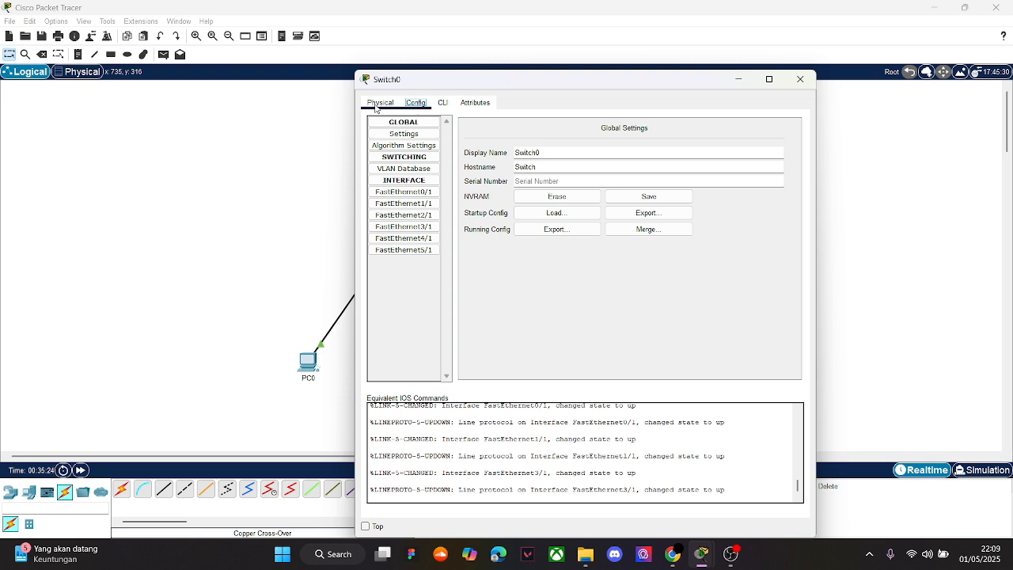
click(432, 168)
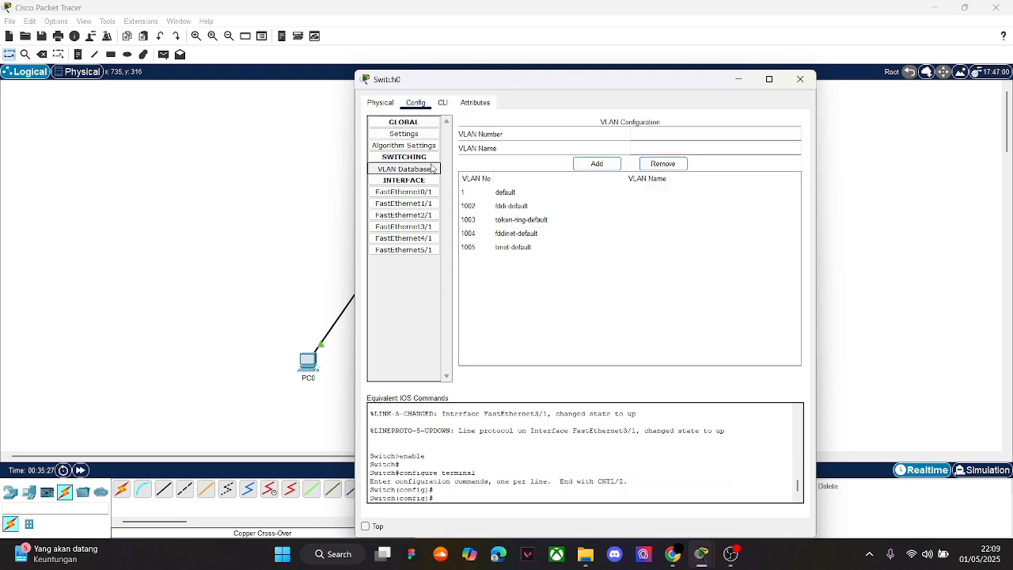
click(657, 133)
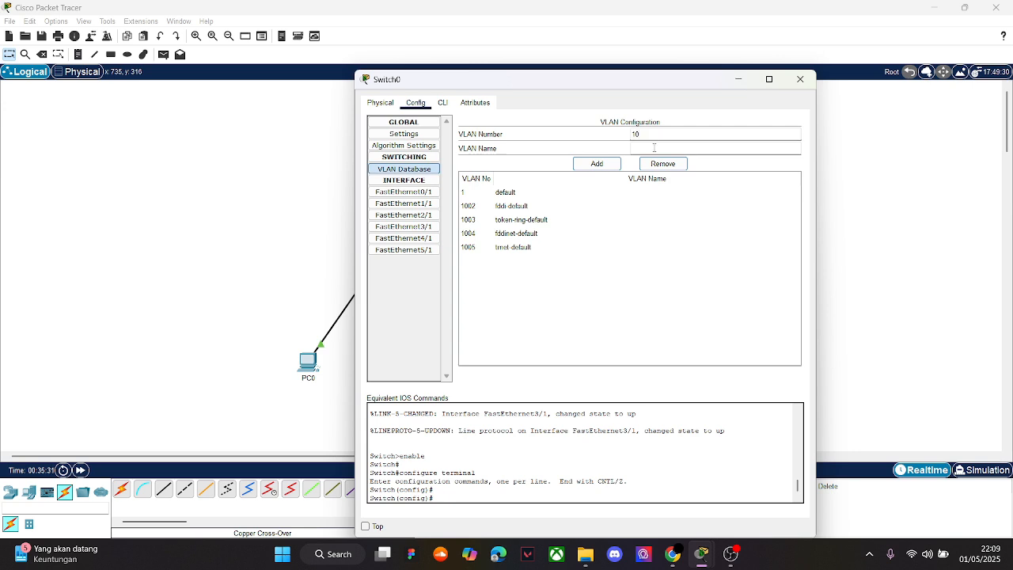
click(654, 147)
text(IT)
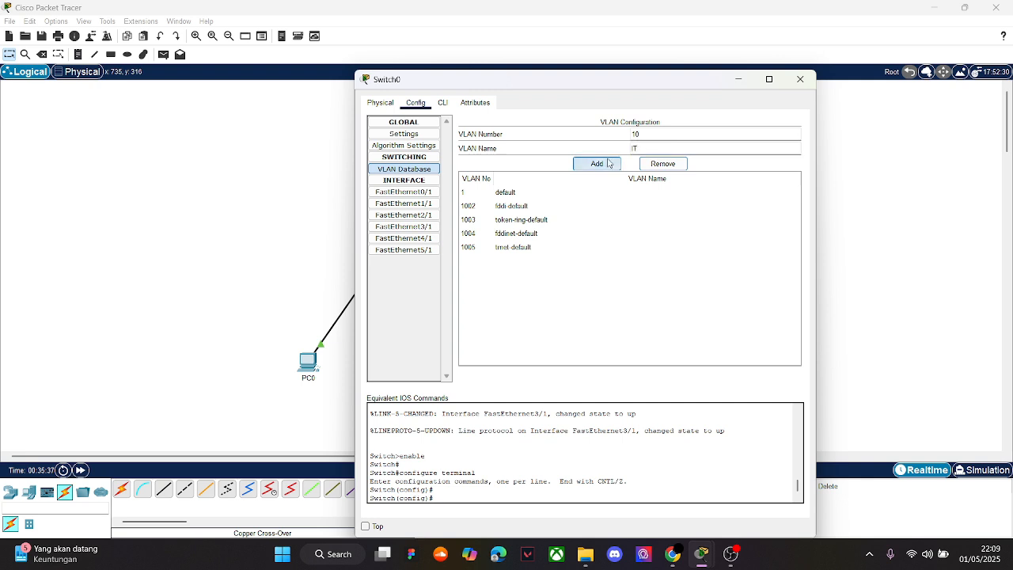
click(606, 163)
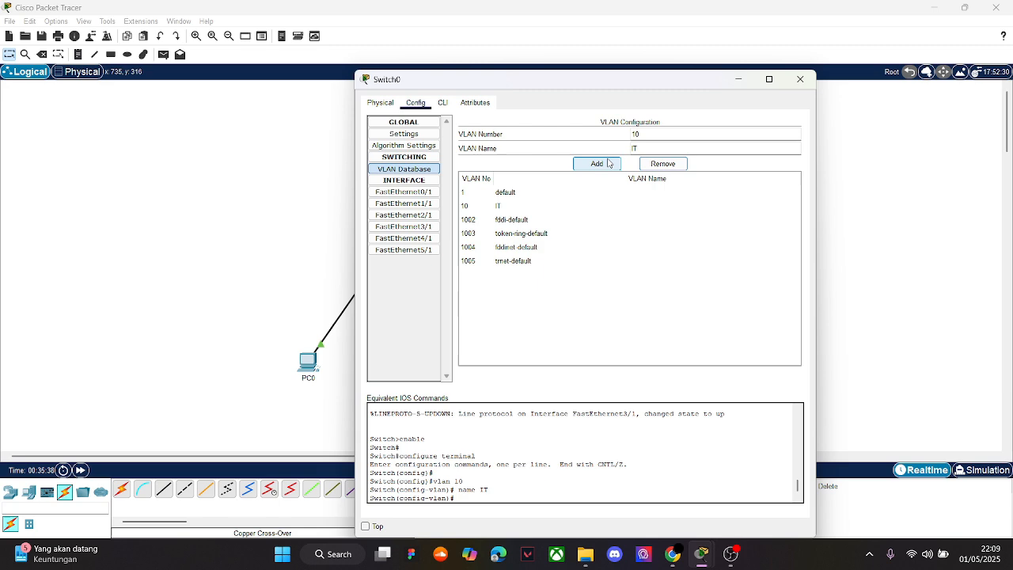
click(796, 84)
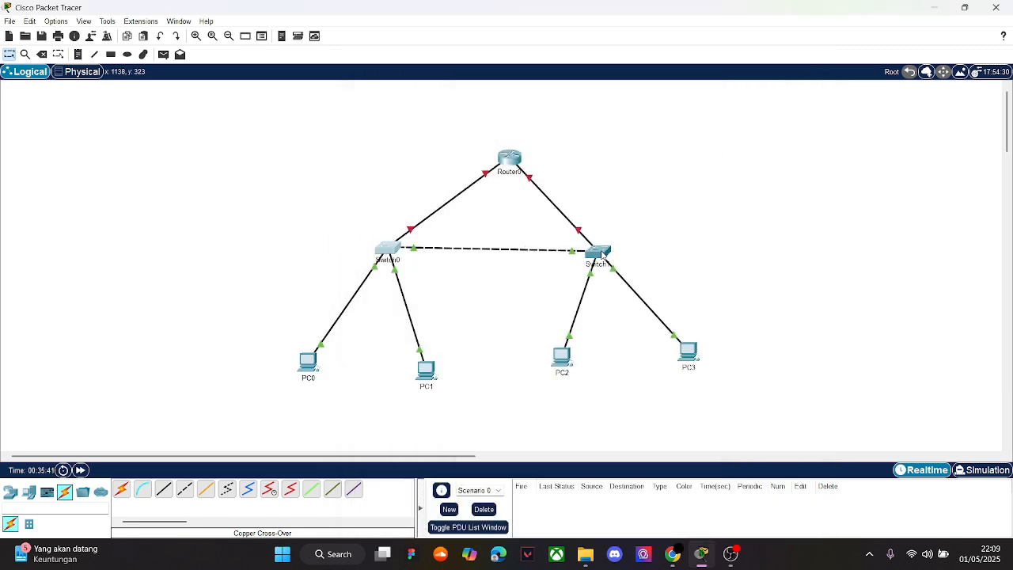
Add VLAN 20 named Keuangan to Switch1's VLAN database and close the switch's window
click(600, 254)
click(416, 103)
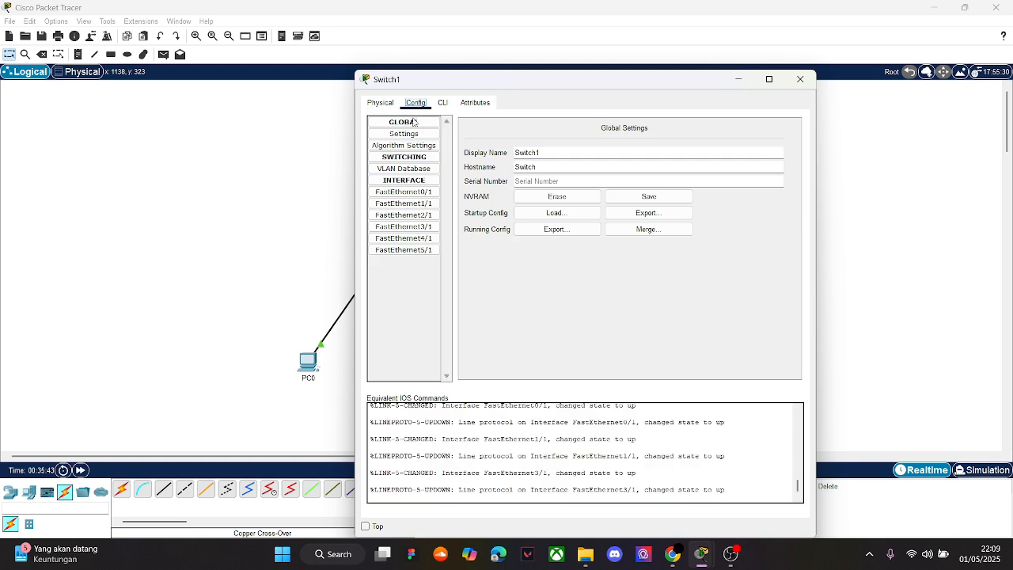
click(423, 173)
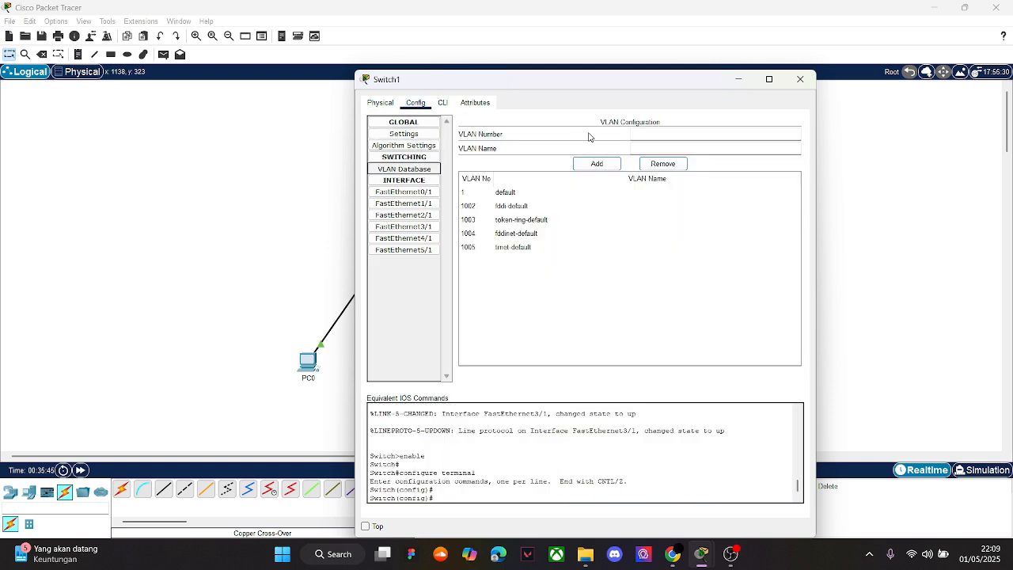
click(641, 133)
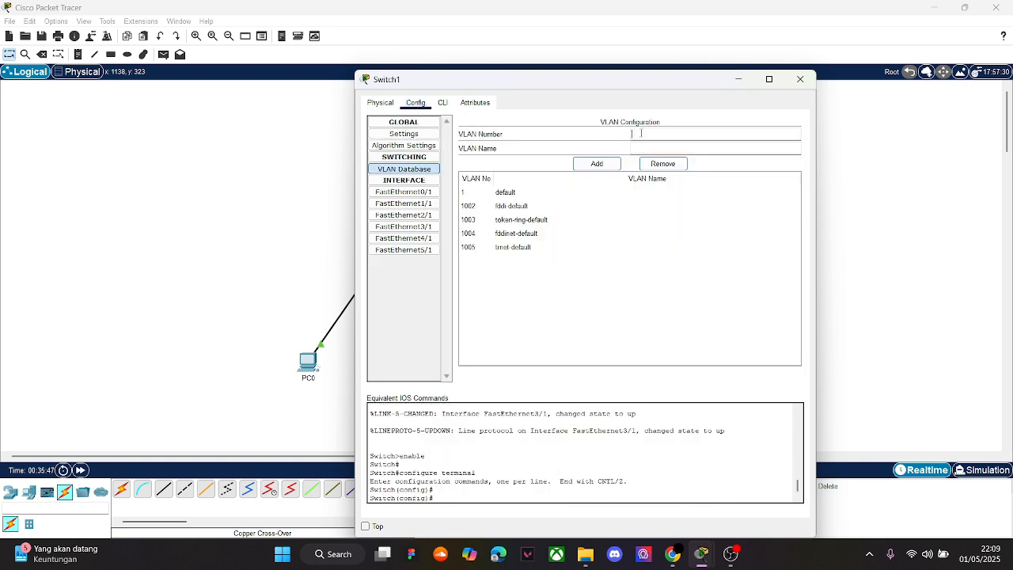
text(20)
click(646, 146)
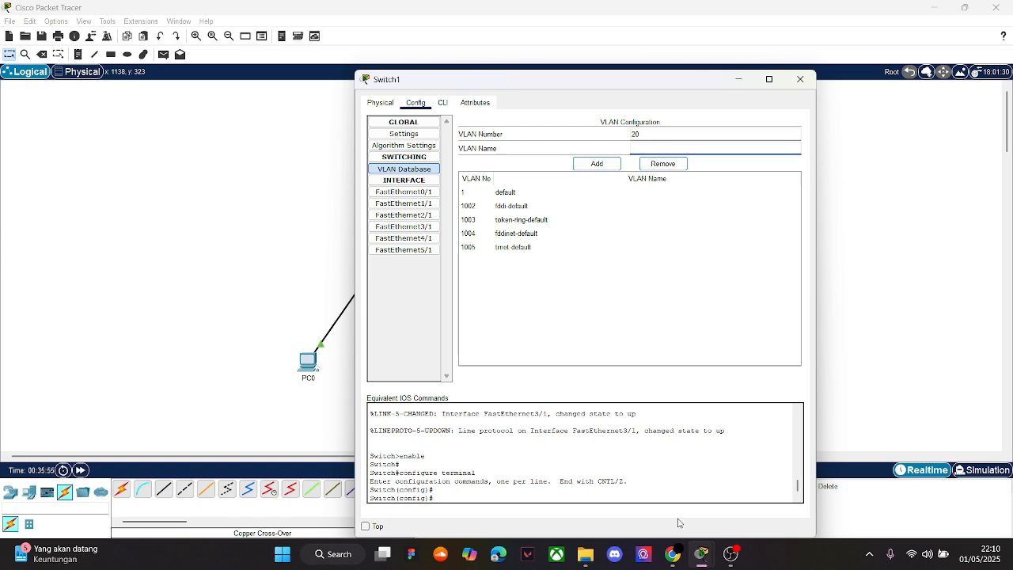
click(672, 553)
click(672, 553)
click(680, 148)
text(Keuangan)
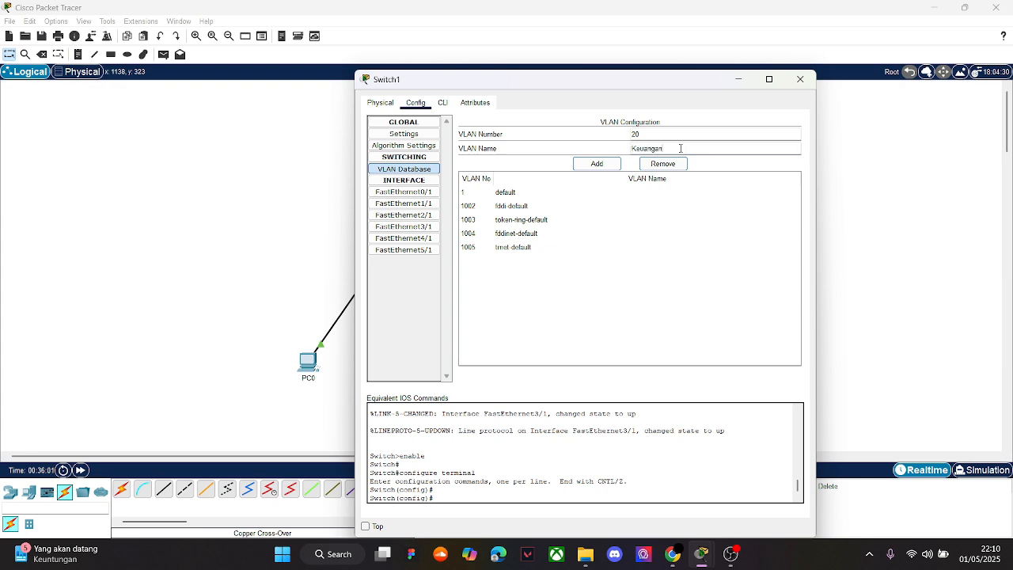
click(606, 164)
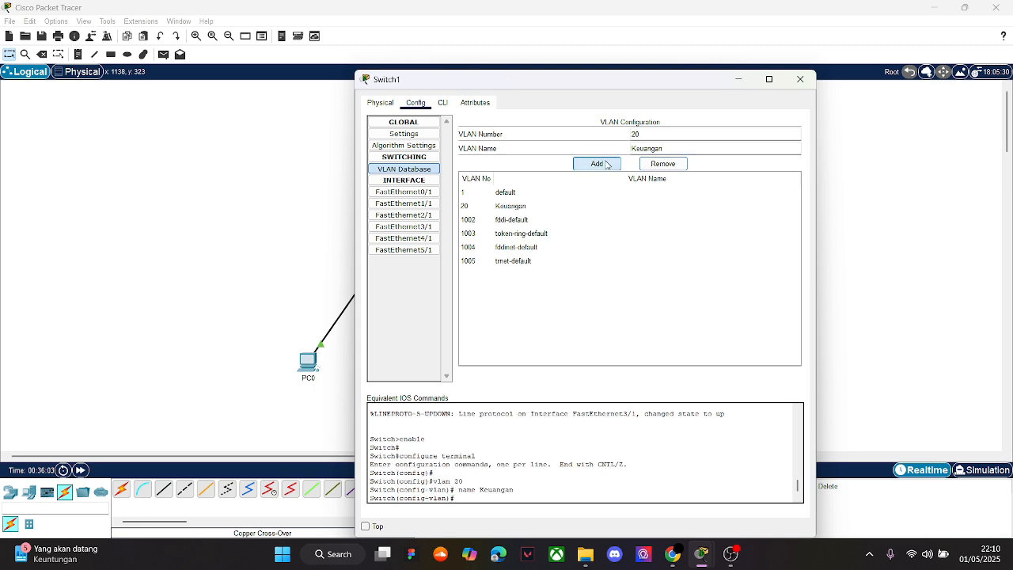
click(800, 79)
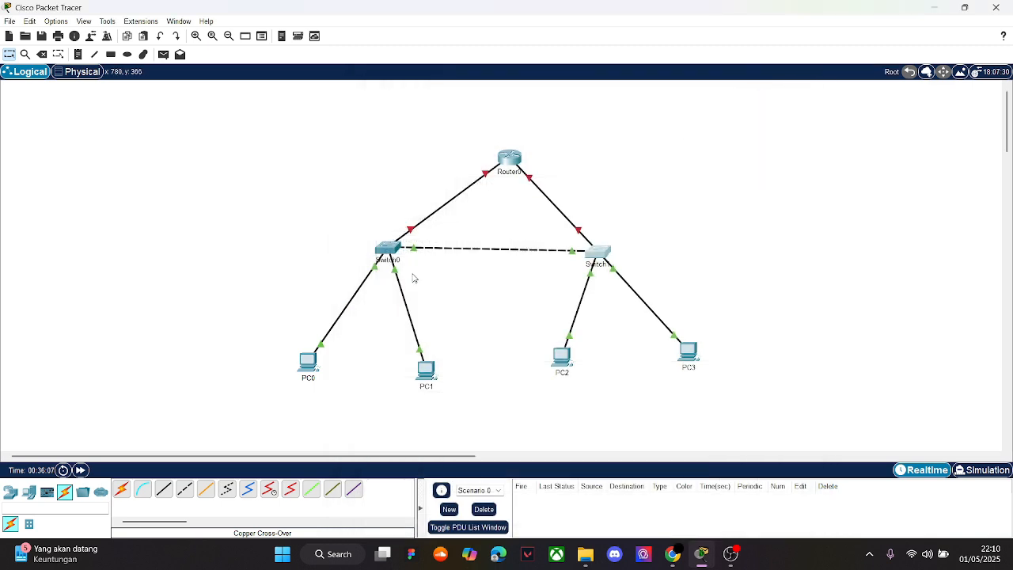
Assign Switch0's FastEthernet0/1 access port to VLAN 10 (IT), keeping the connected PCs in view beside the configuration window
click(390, 253)
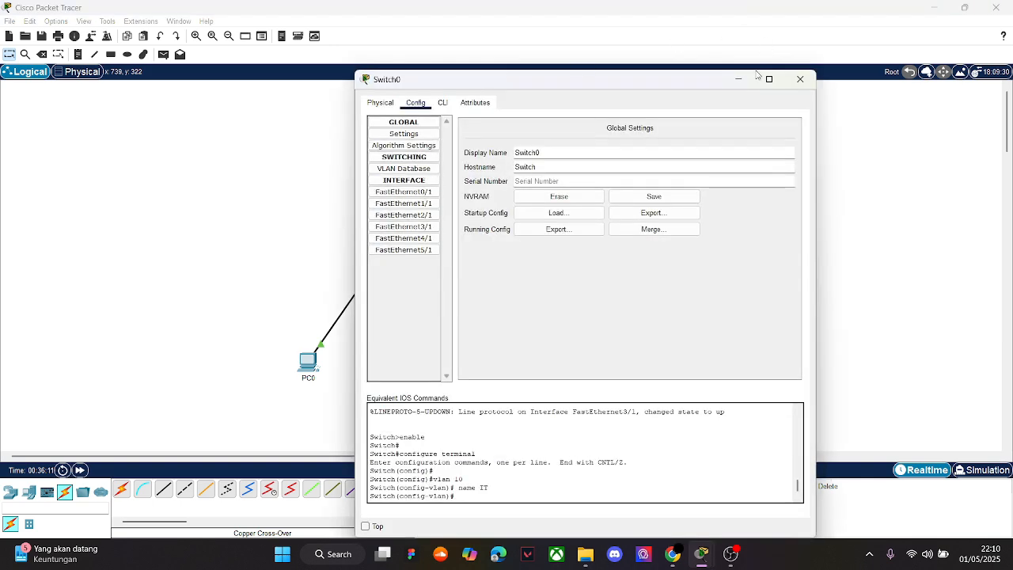
drag(631, 82, 693, 90)
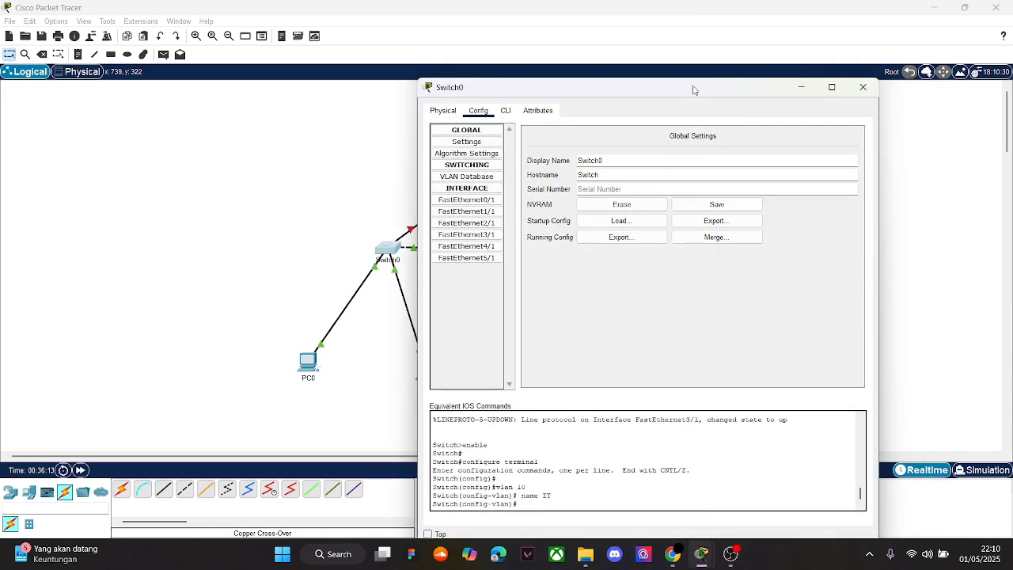
click(465, 188)
click(464, 189)
click(465, 200)
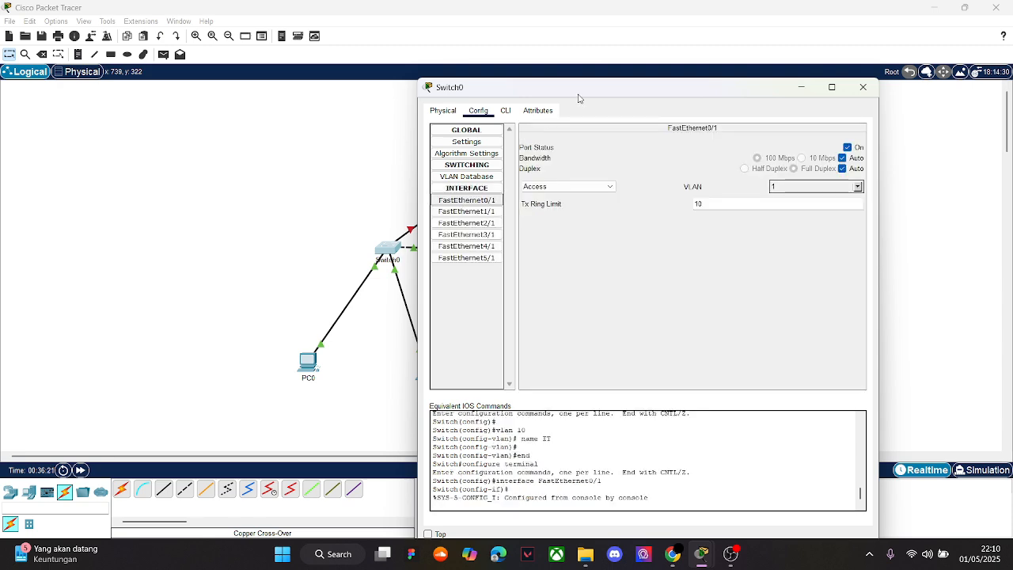
drag(578, 99, 632, 89)
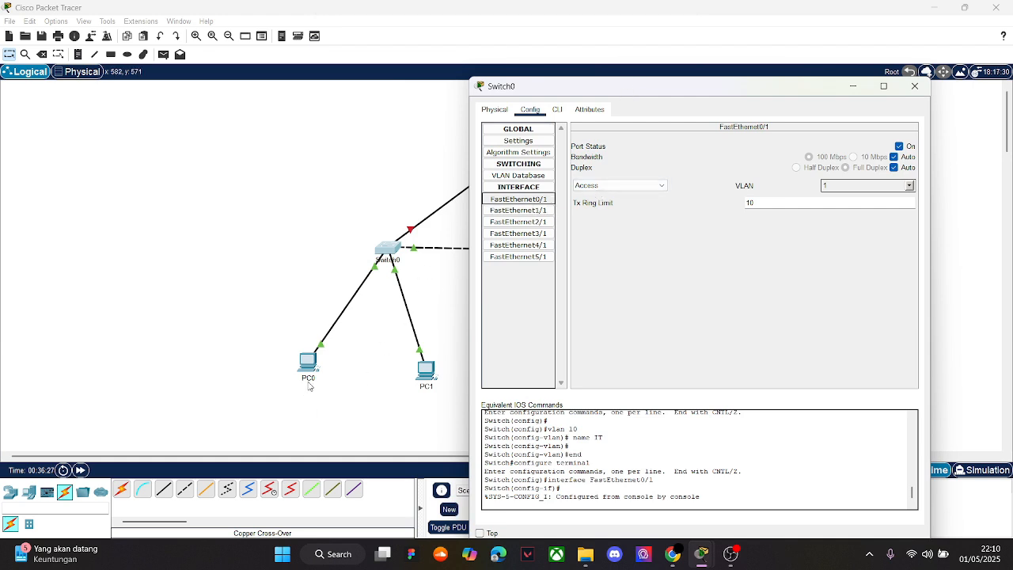
click(908, 186)
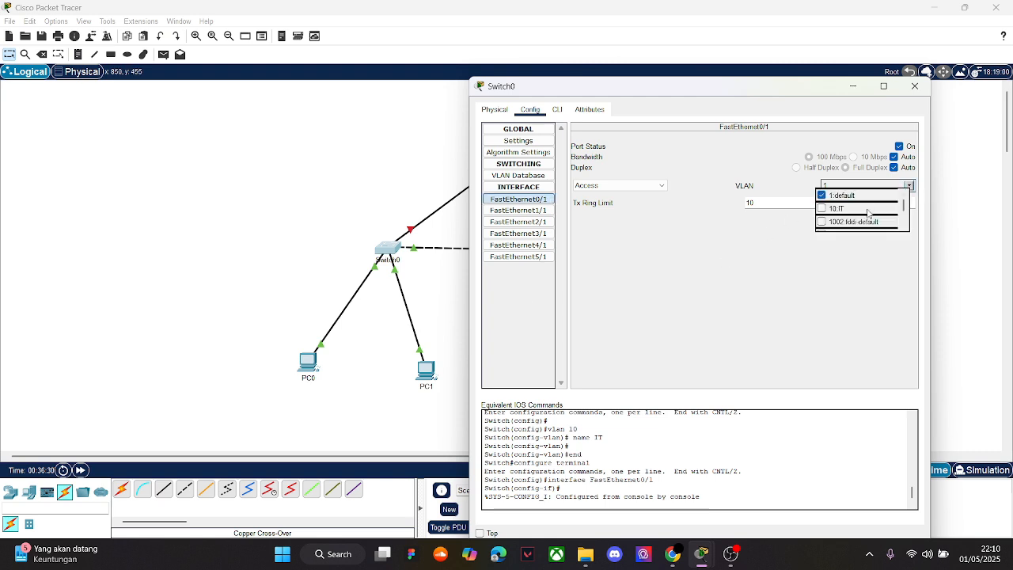
click(823, 210)
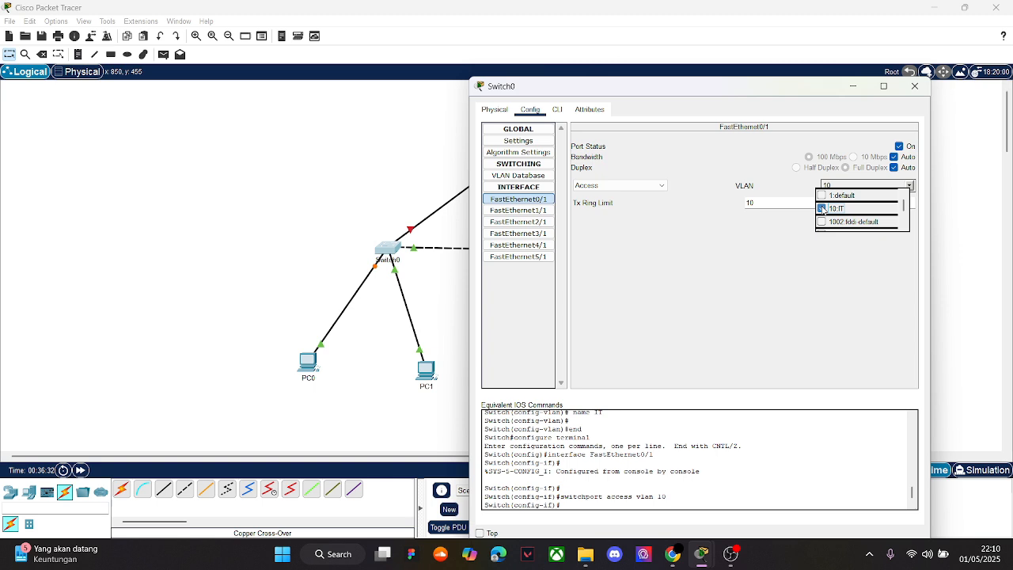
click(611, 284)
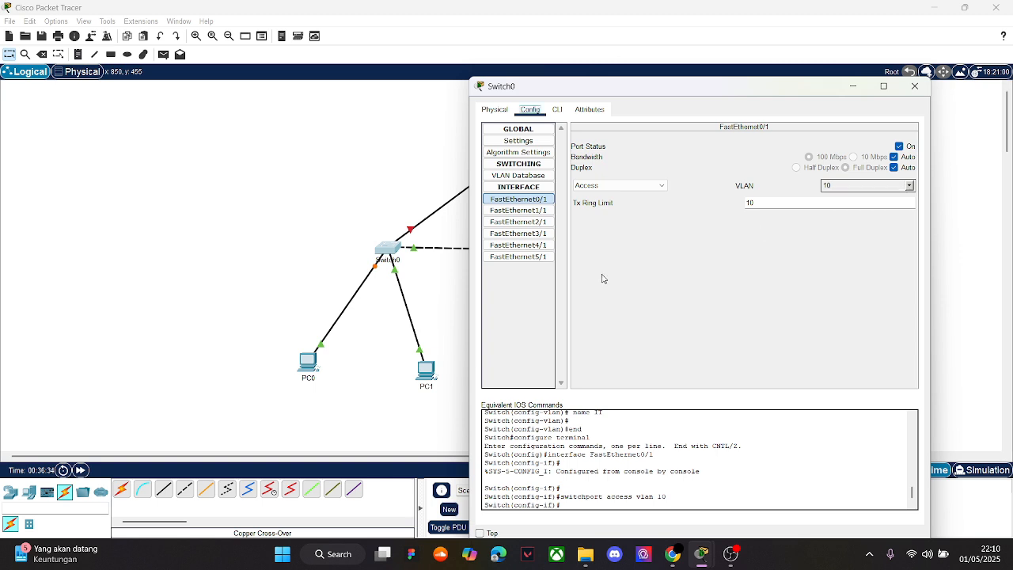
Assign Switch0's FastEthernet1/1 access port to VLAN 10 (IT)
click(542, 210)
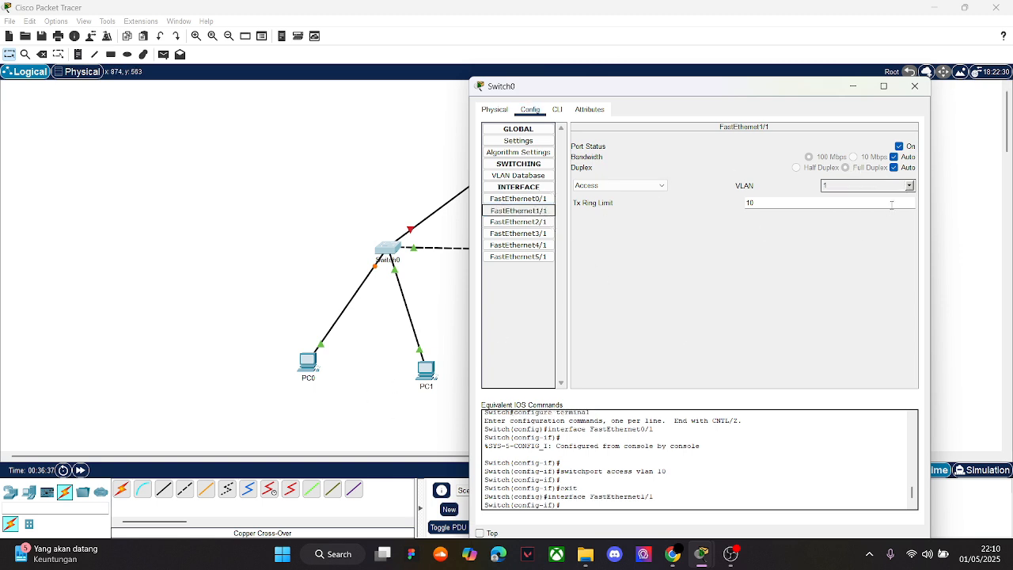
click(910, 185)
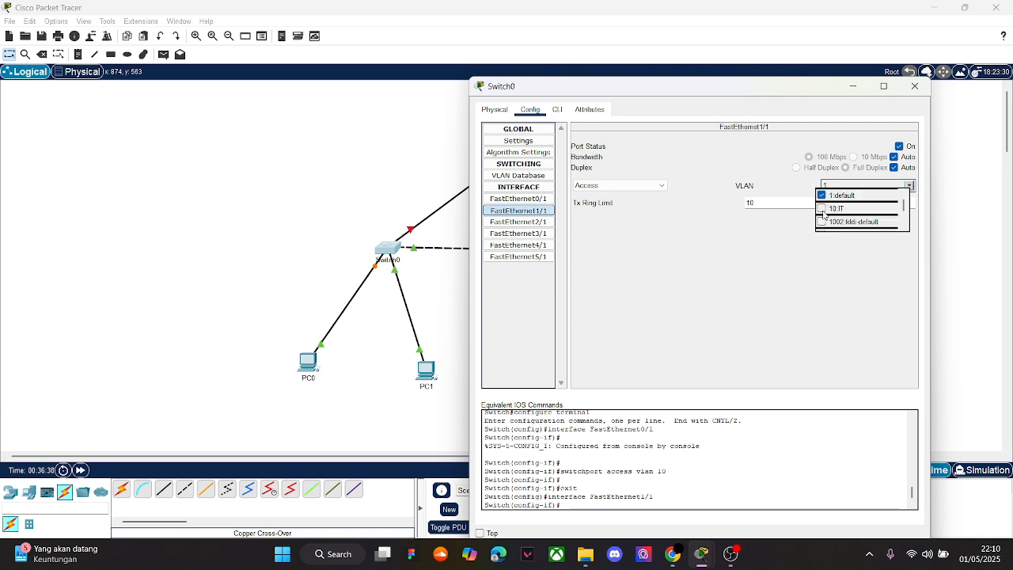
click(821, 209)
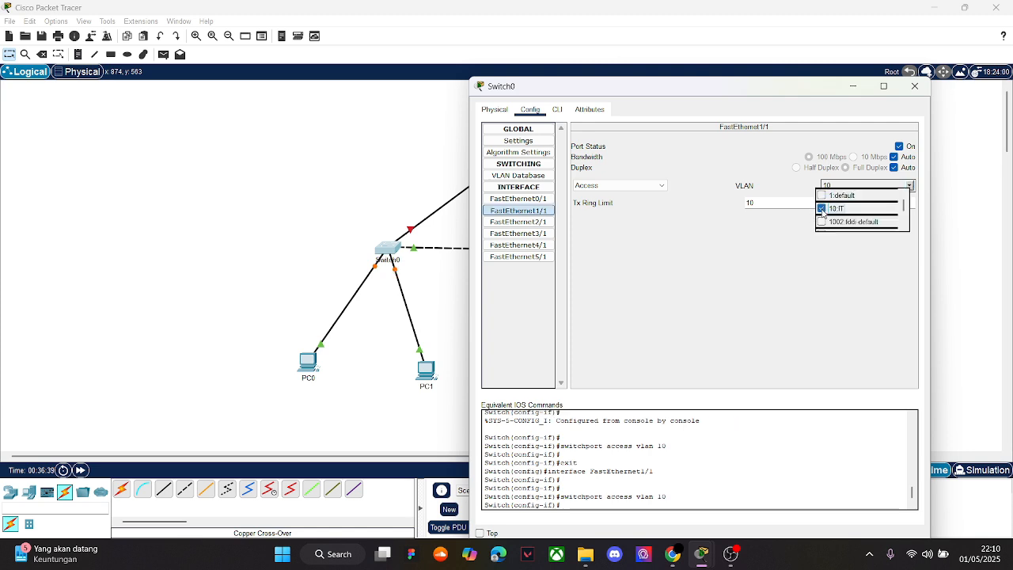
Set Switch0's FastEthernet2/1 port to trunk mode, moving the configuration window aside to reveal the router link
click(602, 280)
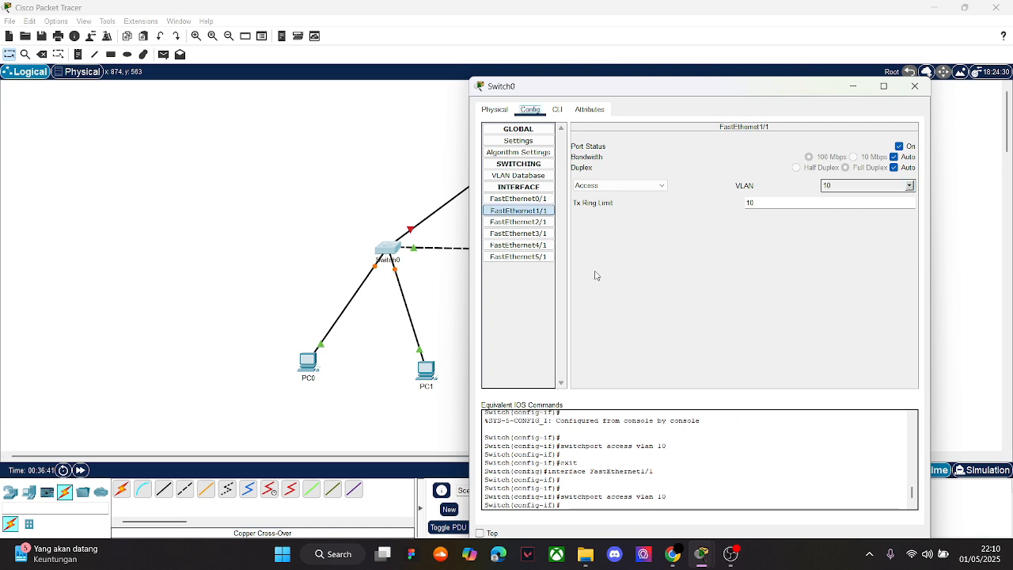
click(532, 223)
drag(673, 89, 717, 132)
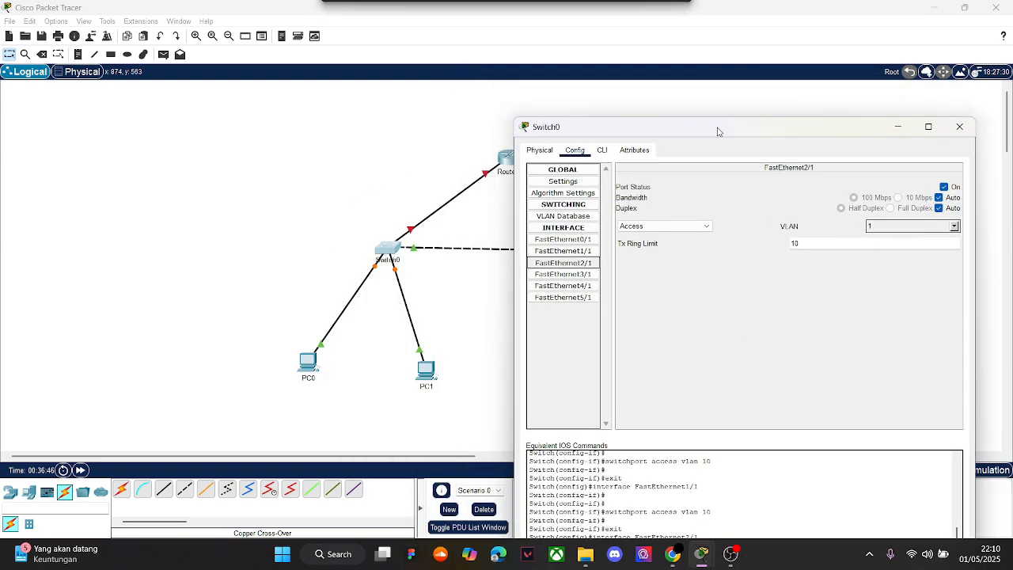
click(669, 228)
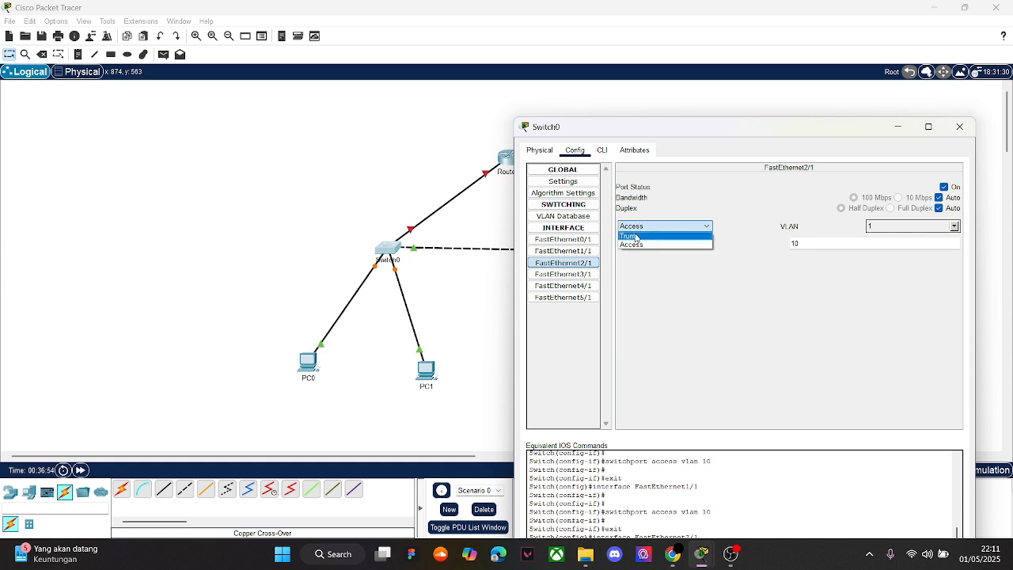
click(636, 236)
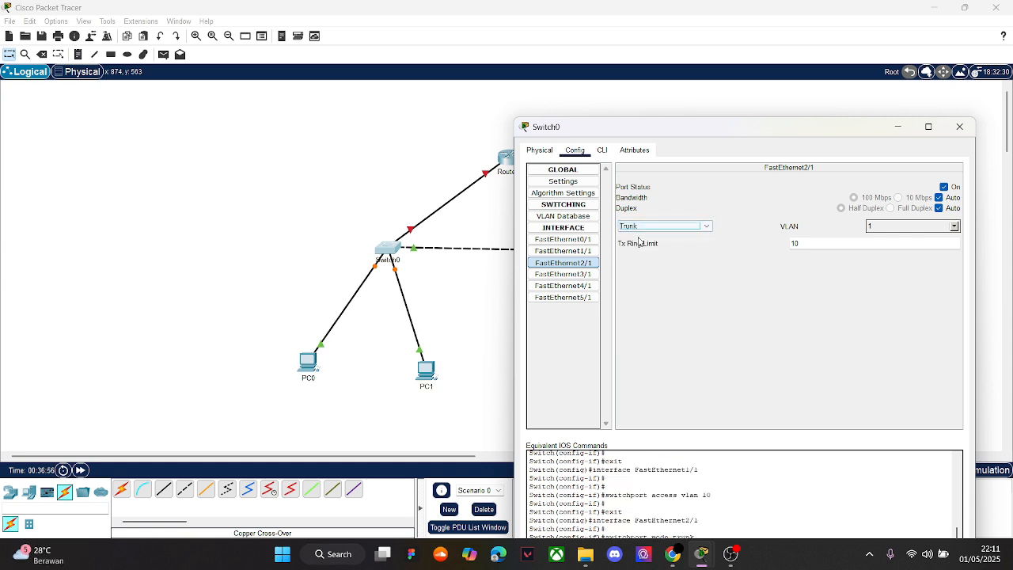
Set Switch0's FastEthernet3/1 port to trunk mode and close the switch's configuration window
click(563, 273)
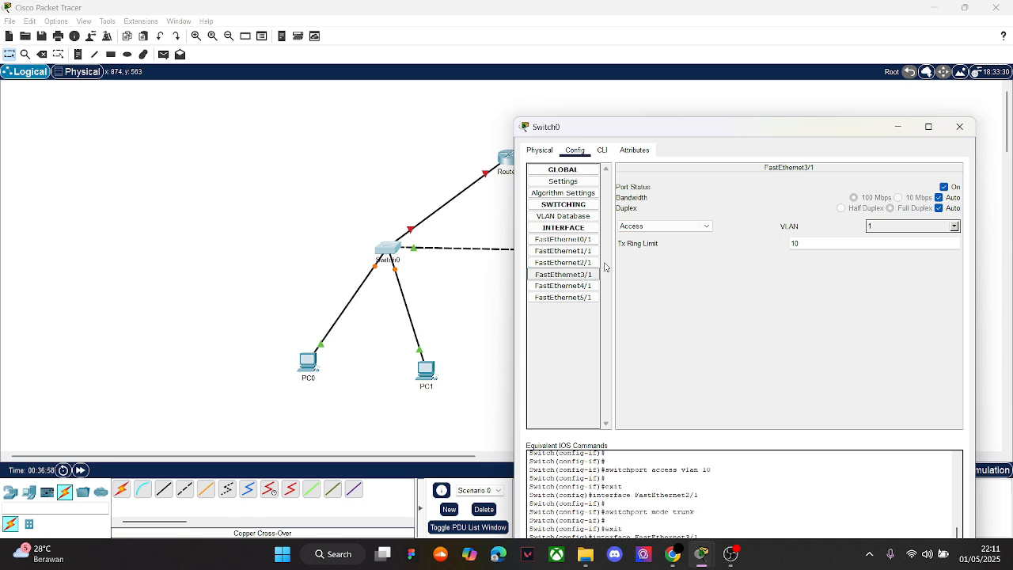
drag(724, 126, 662, 147)
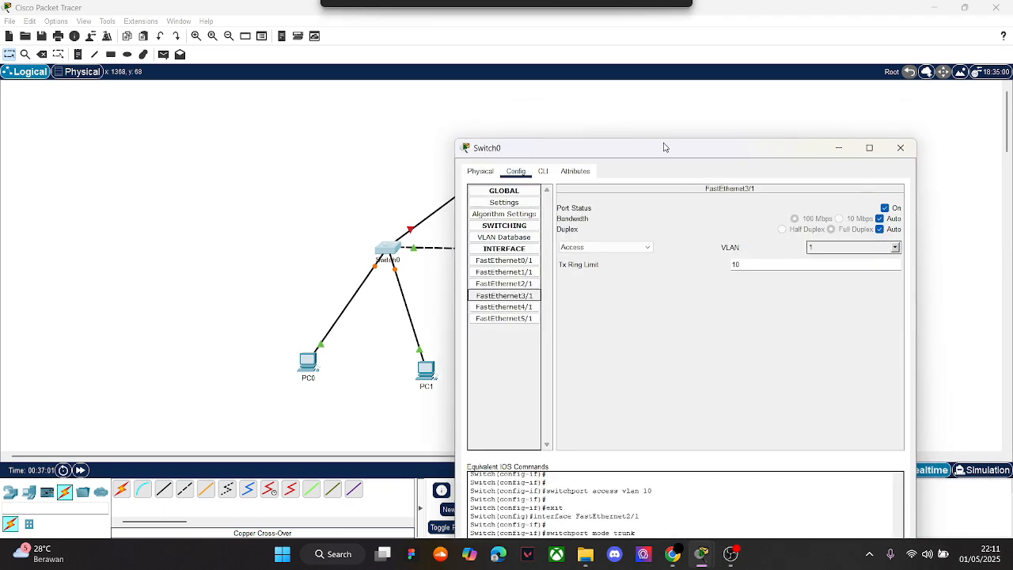
click(606, 250)
click(571, 258)
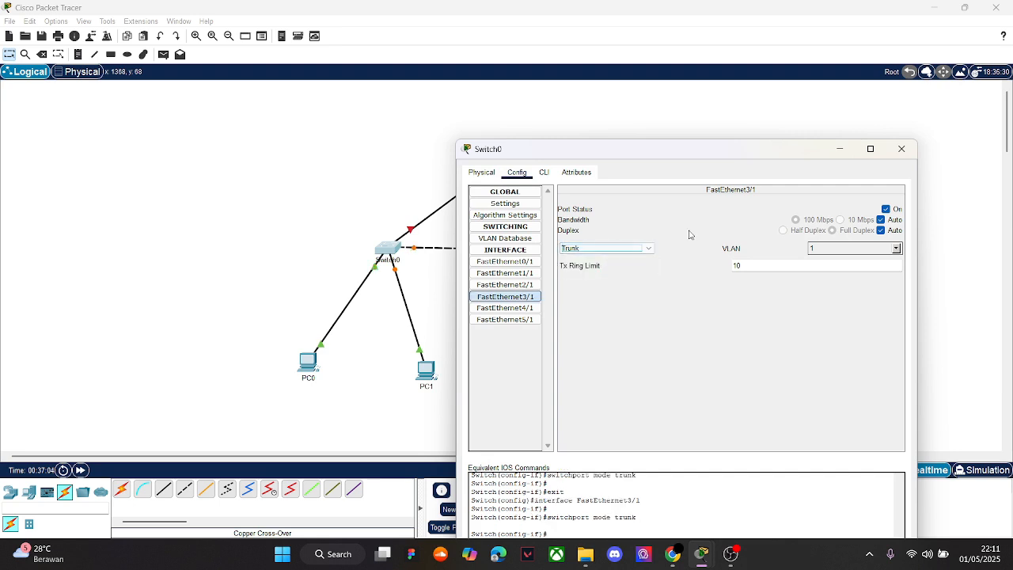
click(900, 149)
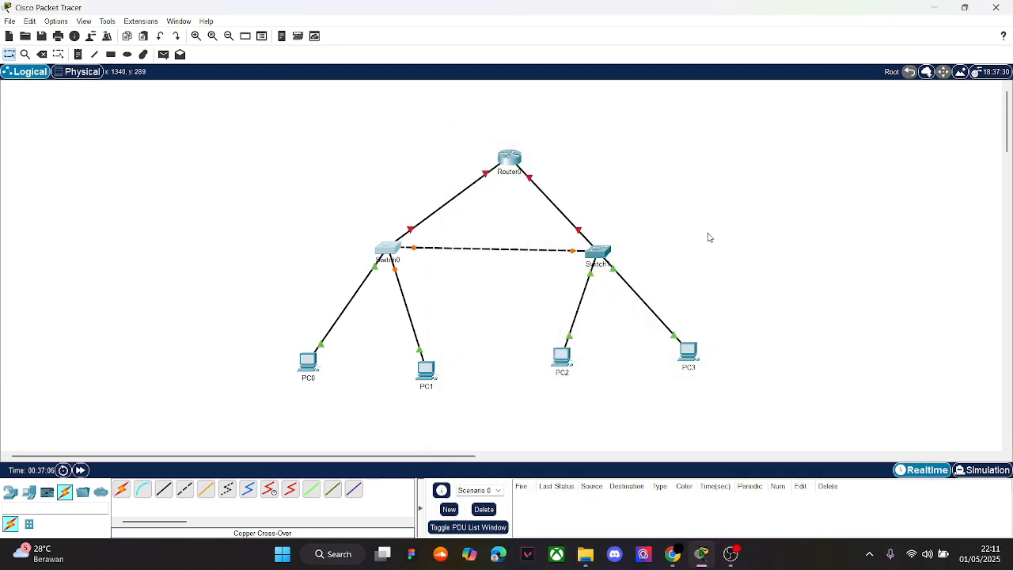
Open Switch1's configuration and assign its FastEthernet0/1 access port to VLAN 20 (Keuangan)
click(598, 251)
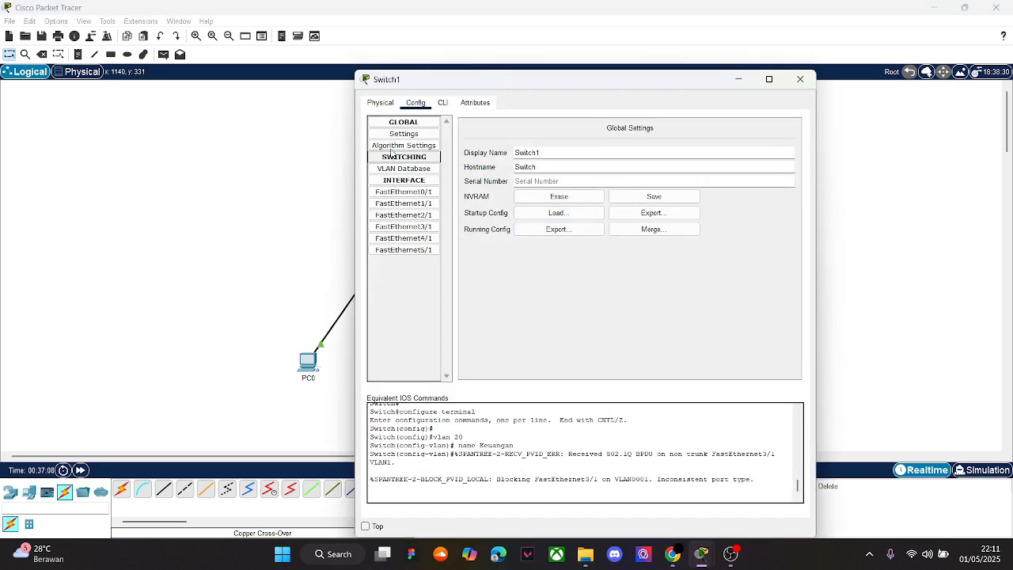
click(403, 191)
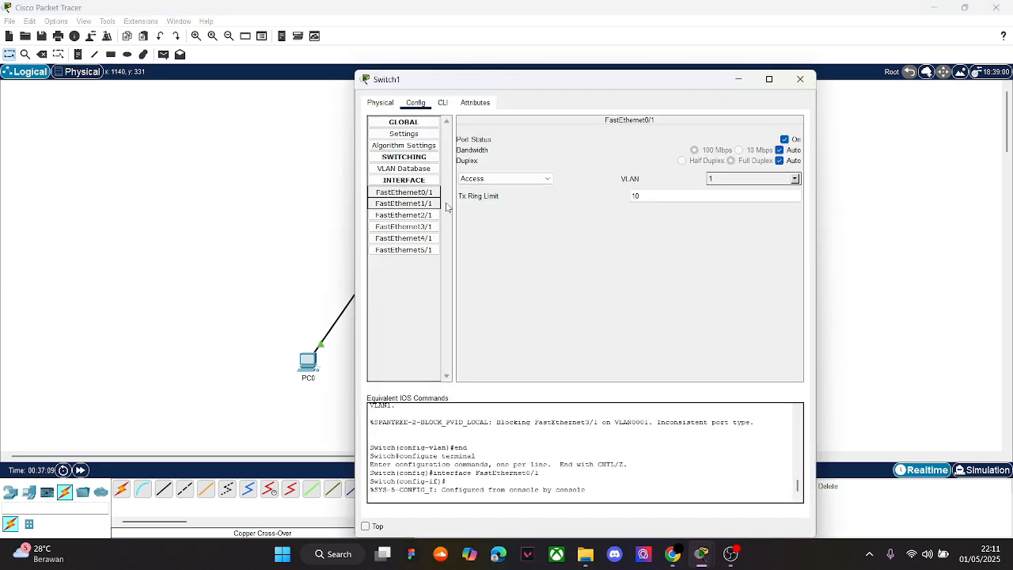
click(724, 181)
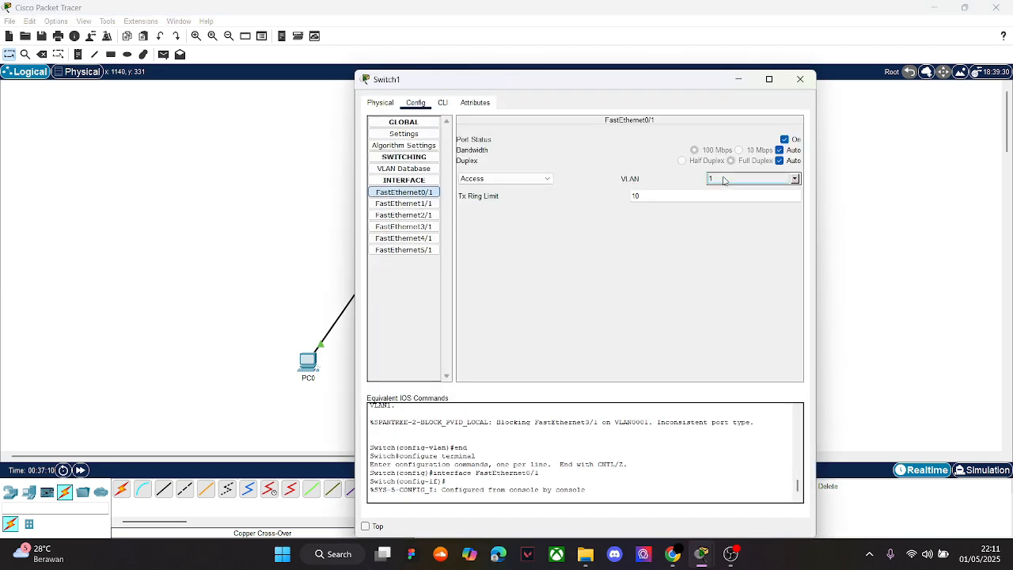
click(794, 179)
click(707, 201)
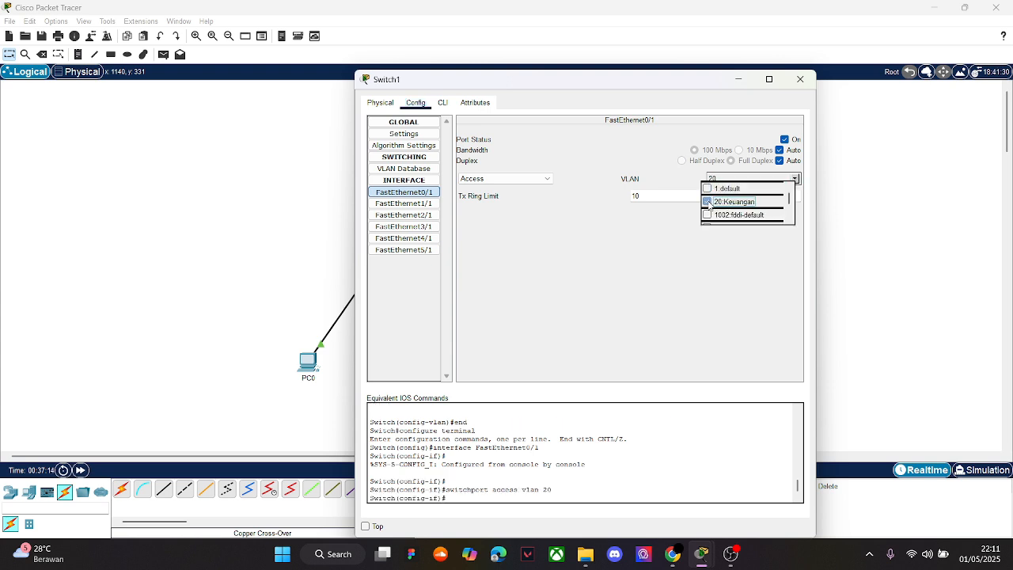
Assign Switch1's FastEthernet1/1 access port to VLAN 20 (Keuangan) and recheck the FastEthernet0/1 assignment
click(410, 203)
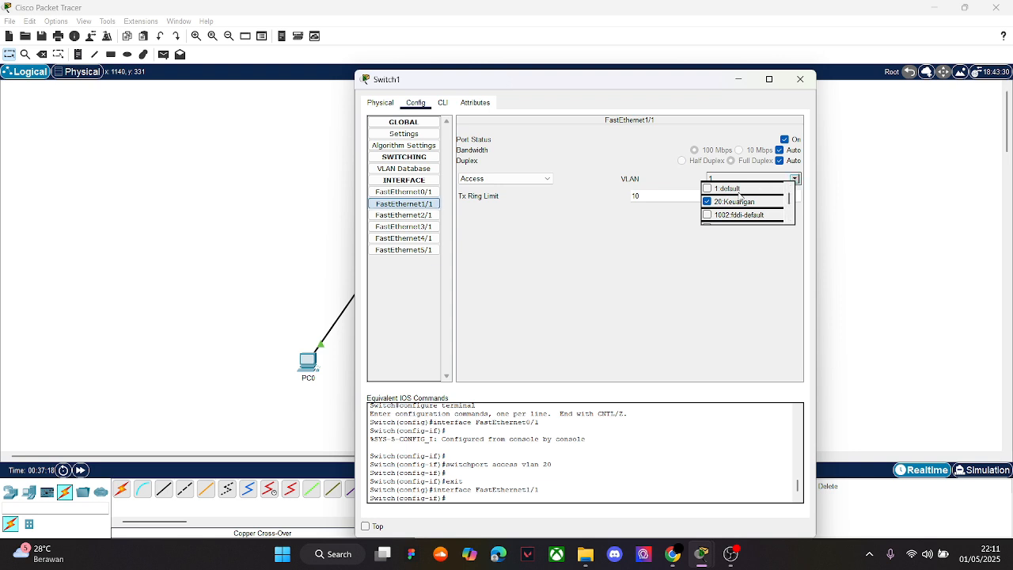
click(708, 202)
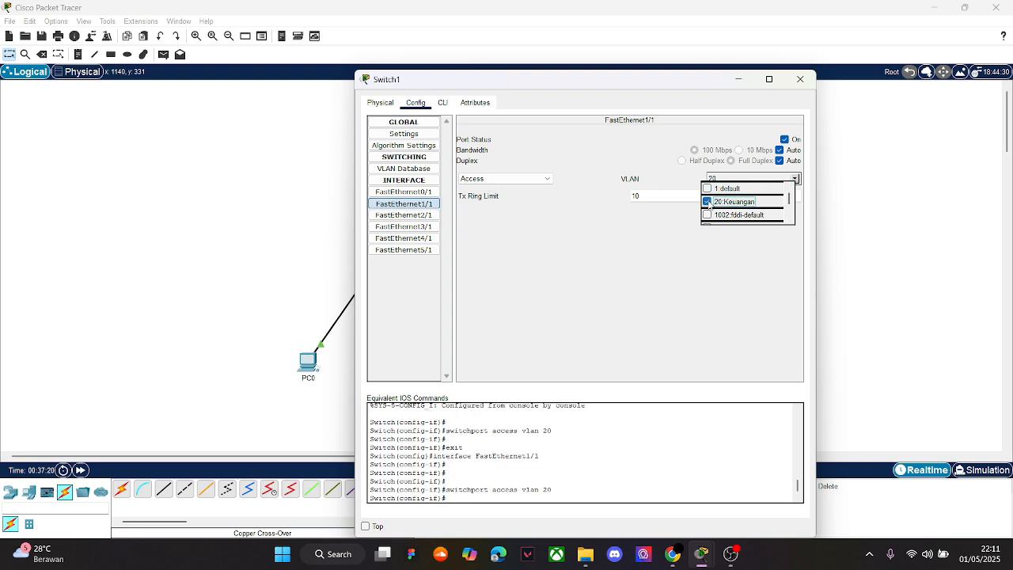
click(537, 266)
click(408, 192)
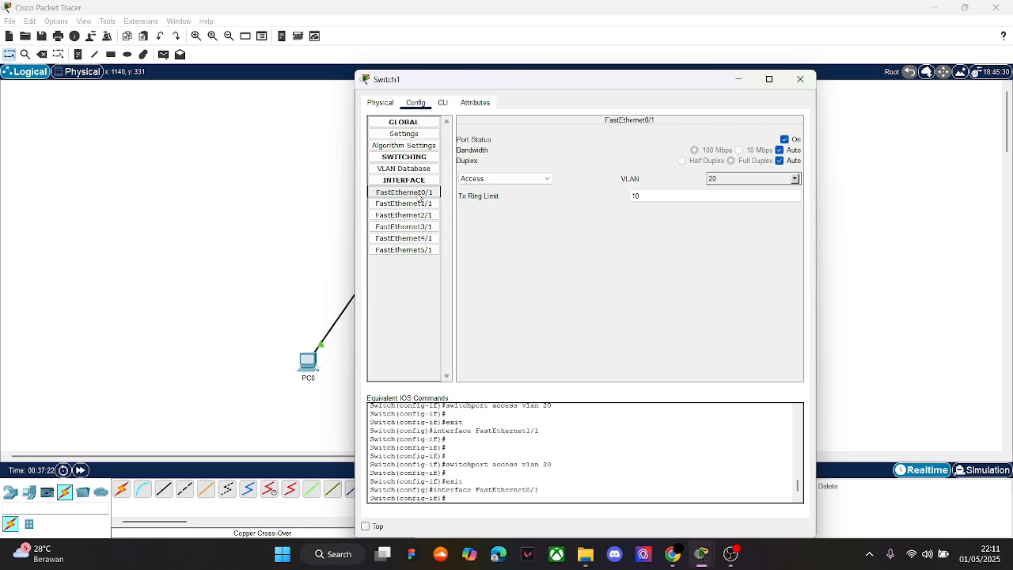
Set Switch1's FastEthernet2/1 port to trunk mode
click(412, 217)
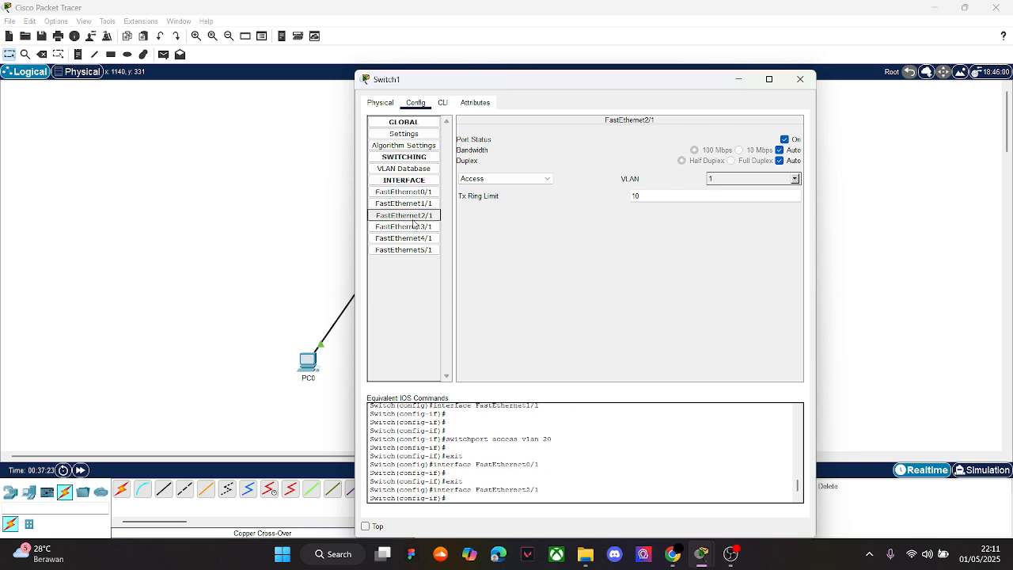
click(512, 181)
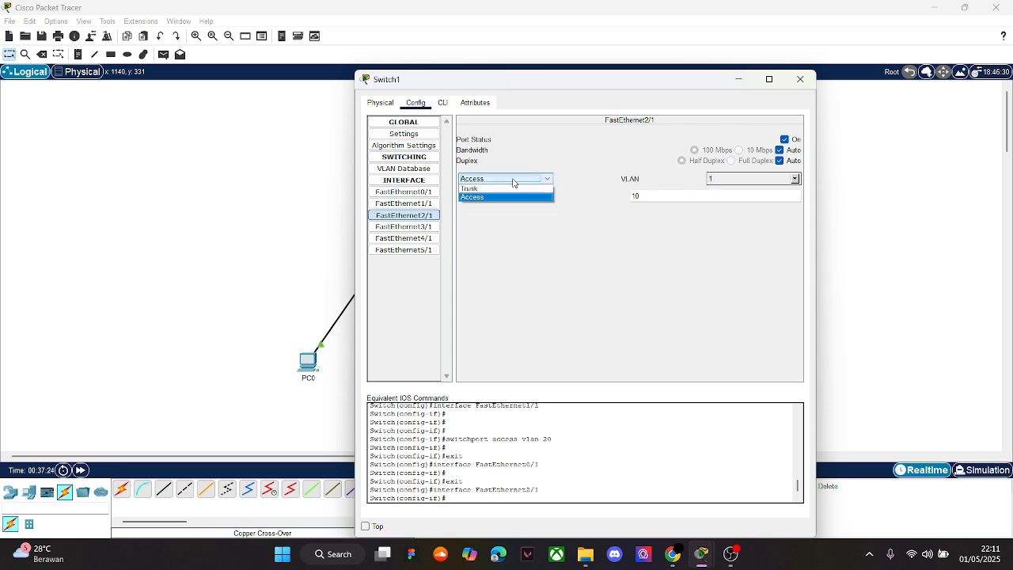
click(471, 189)
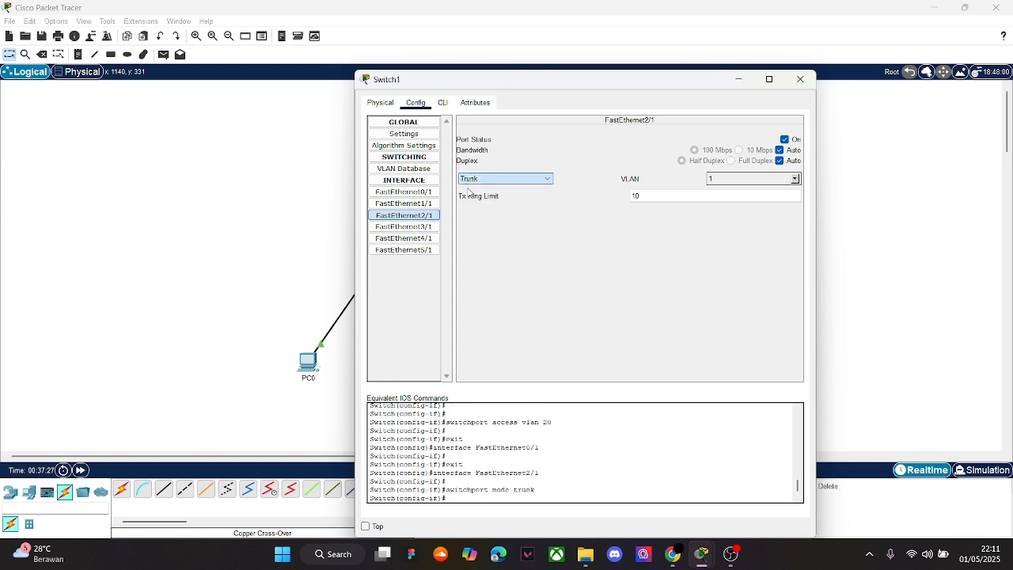
Set Switch1's FastEthernet3/1 port to trunk mode, recheck the FastEthernet2/1 settings and close the switch's window
click(420, 228)
click(536, 179)
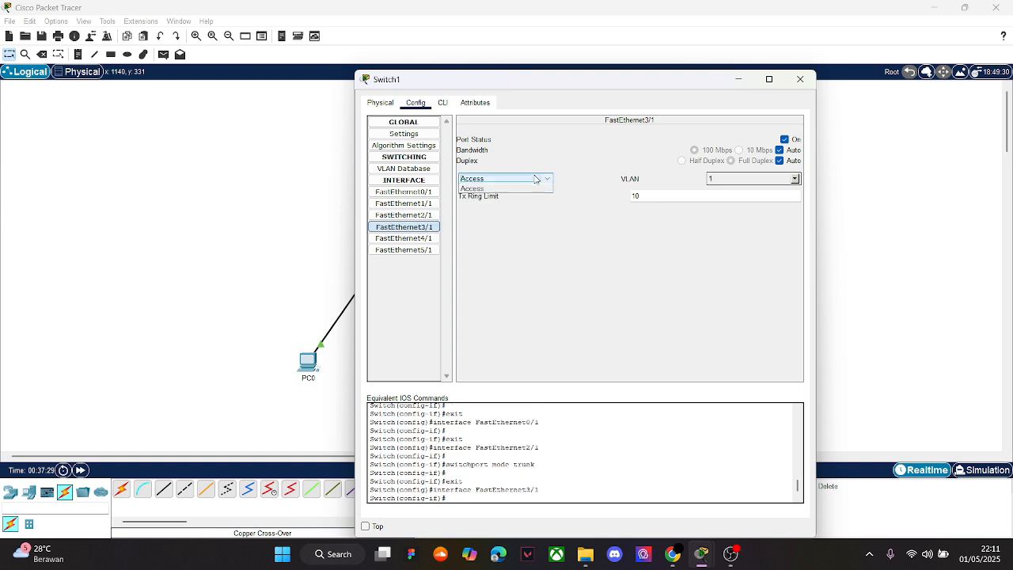
click(513, 189)
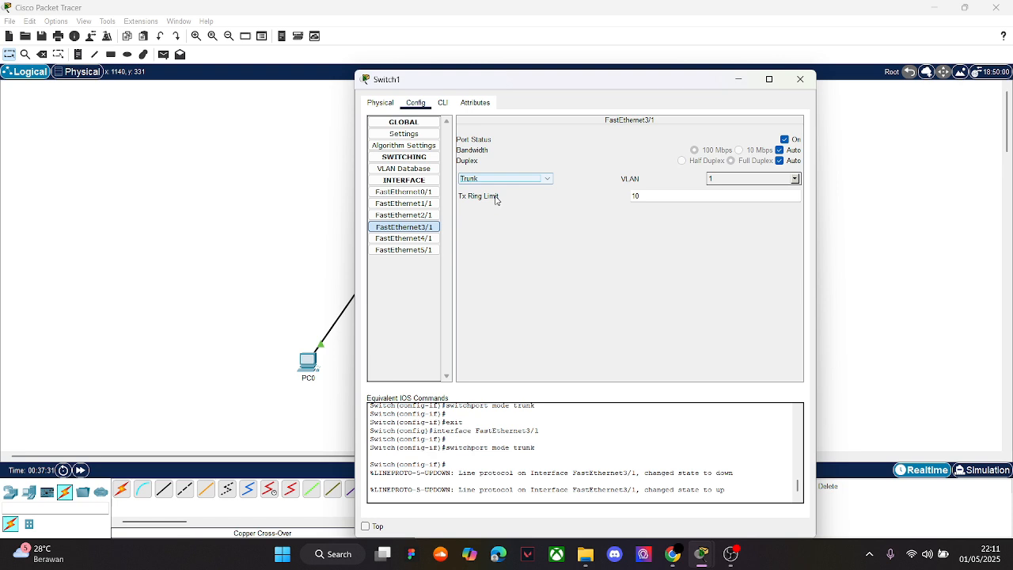
click(420, 215)
click(418, 193)
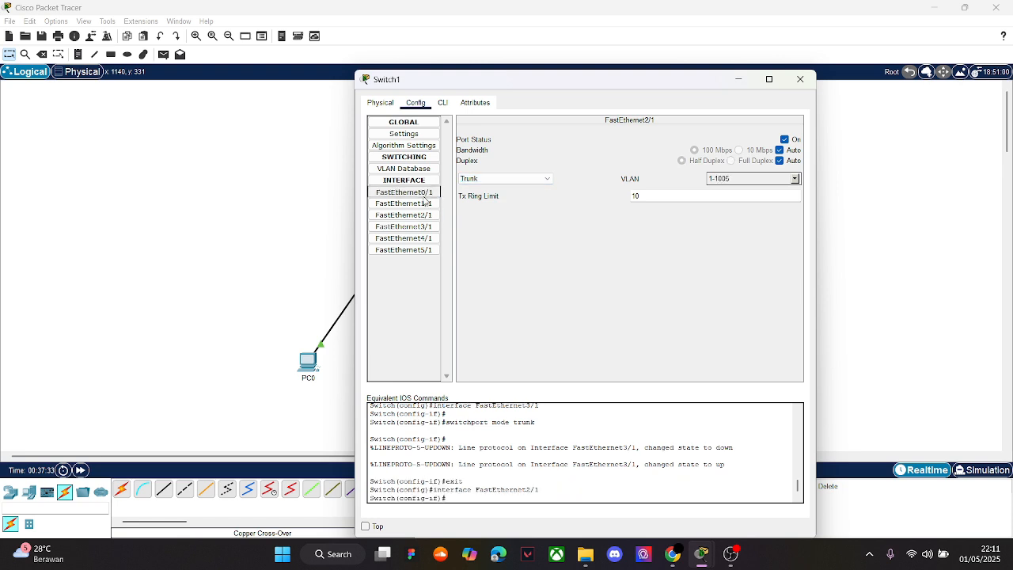
click(800, 80)
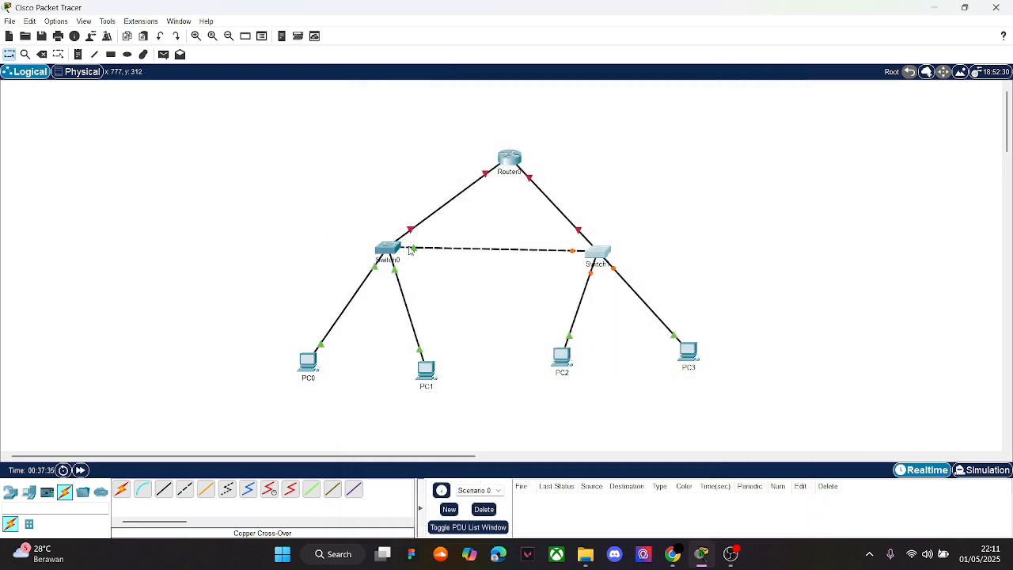
Check the port modes of Switch0's FastEthernet3/1 and FastEthernet2/1 interfaces, and close the switch's window
click(393, 252)
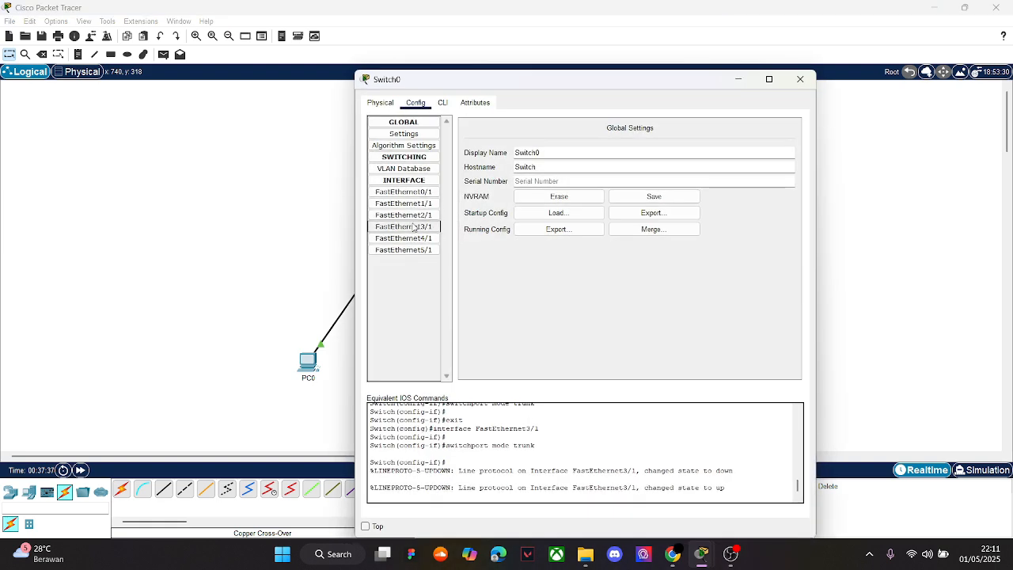
click(413, 227)
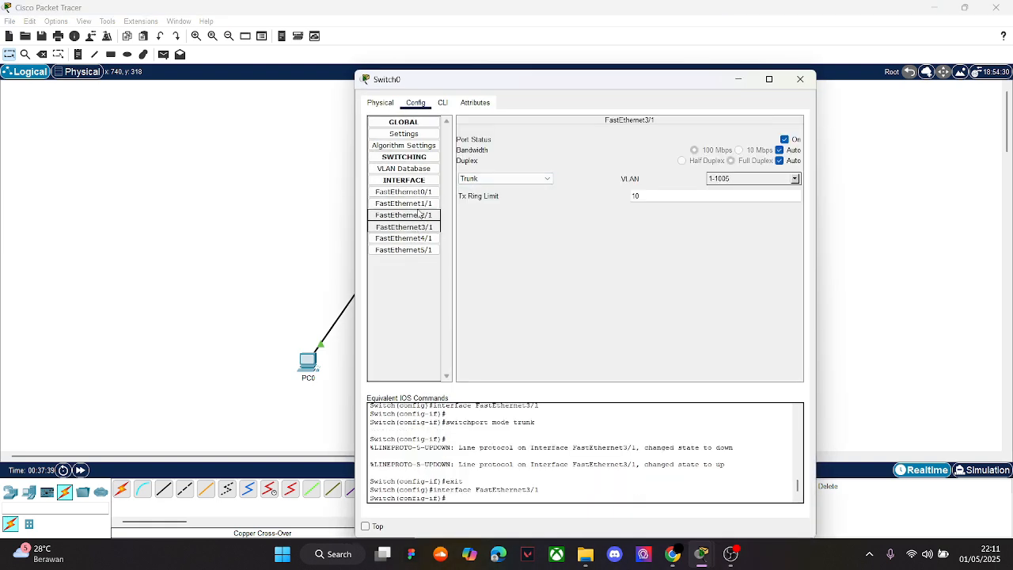
click(421, 217)
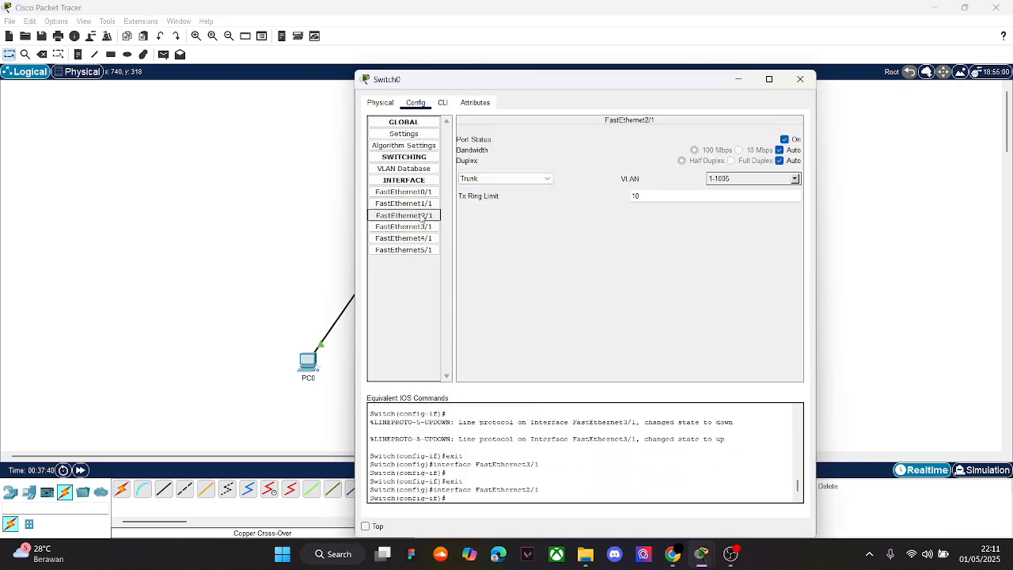
click(798, 80)
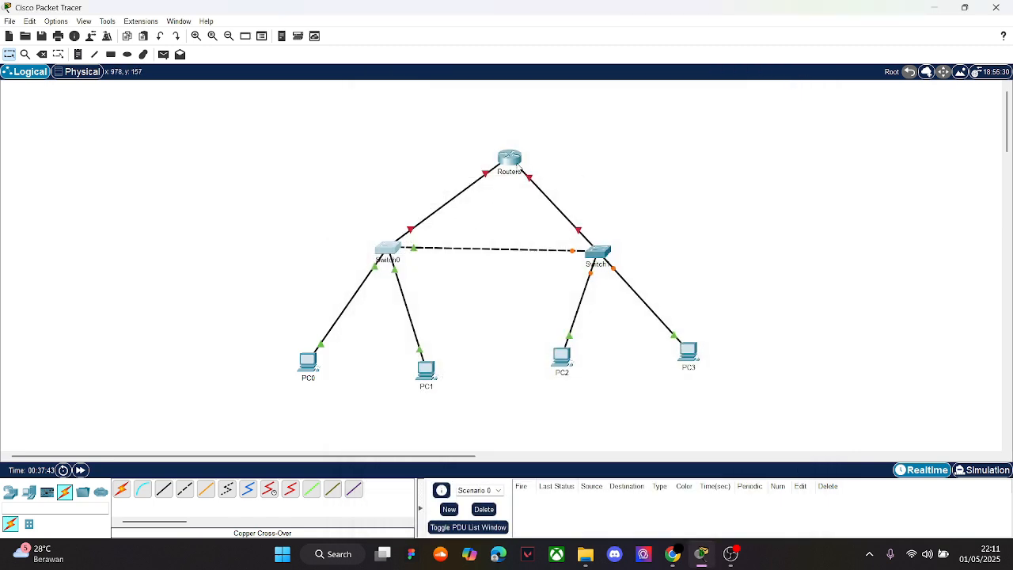
Turn on Router0's FastEthernet0/0 and FastEthernet1/0 ports and close the router's configuration window
click(516, 164)
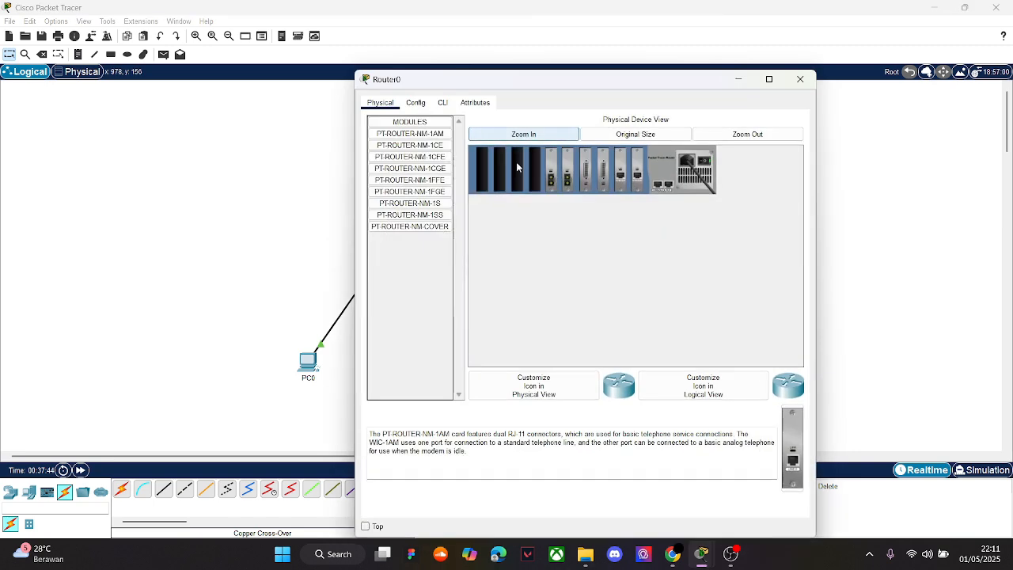
click(414, 103)
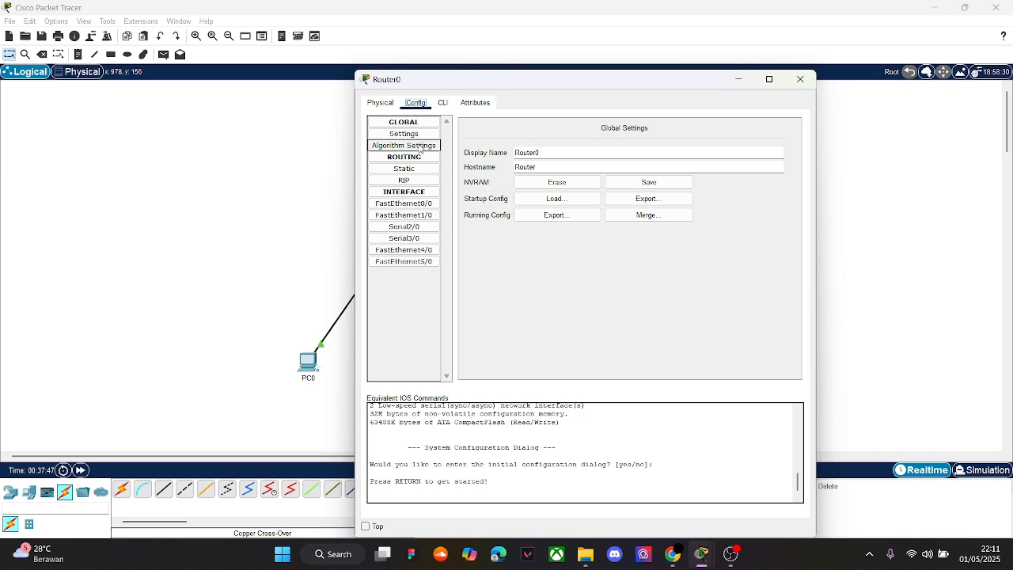
click(403, 204)
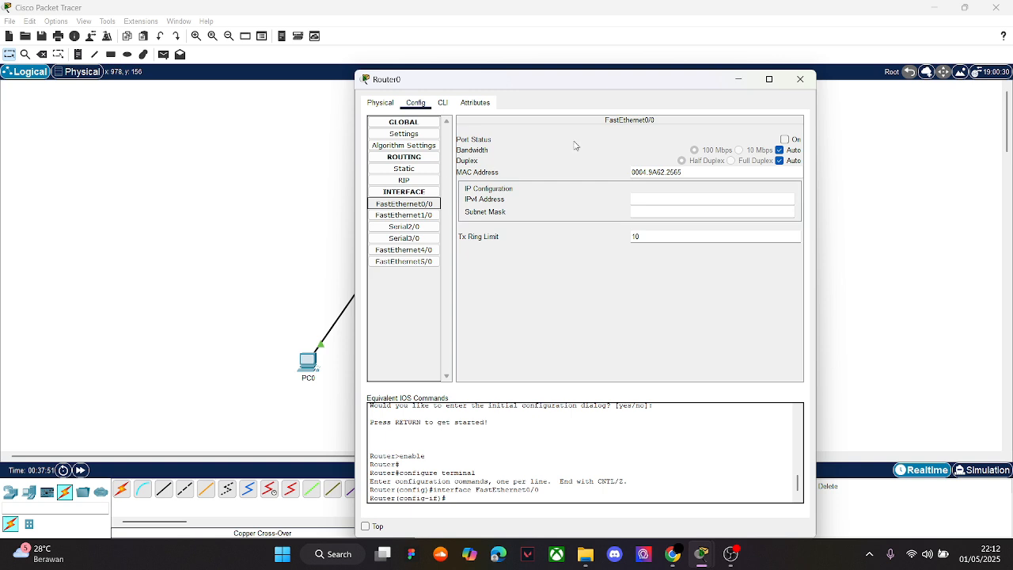
click(785, 139)
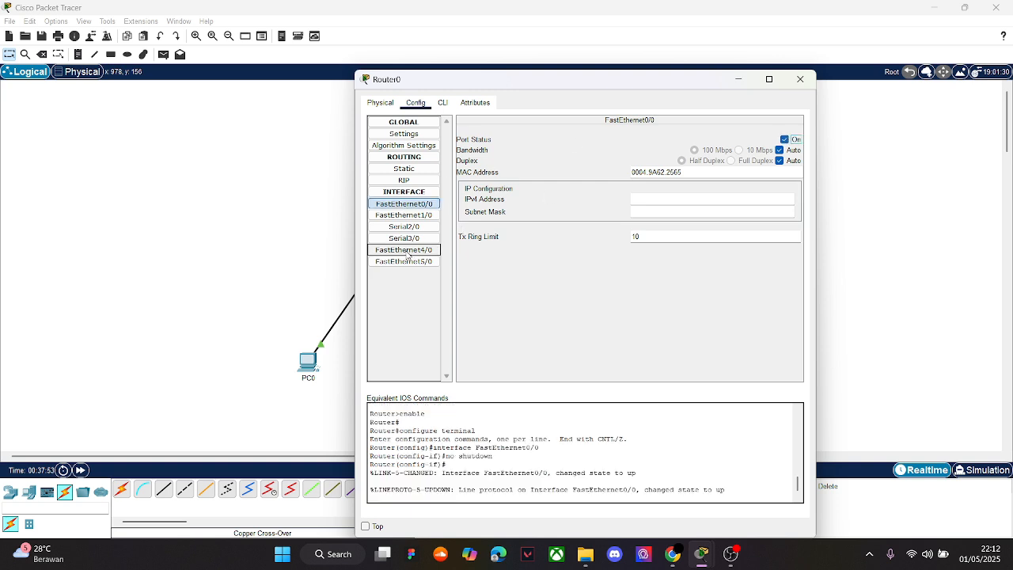
click(413, 217)
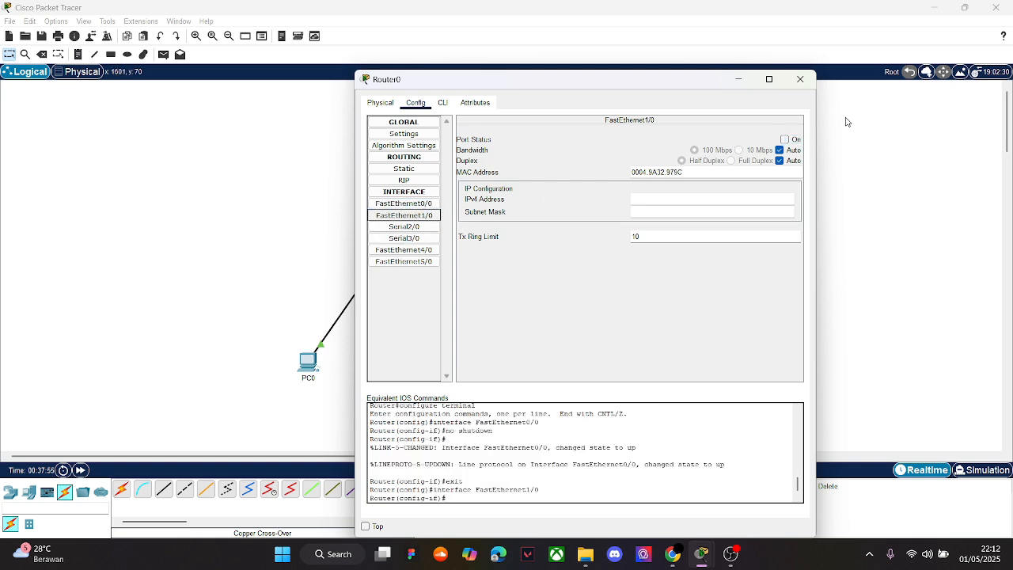
click(785, 140)
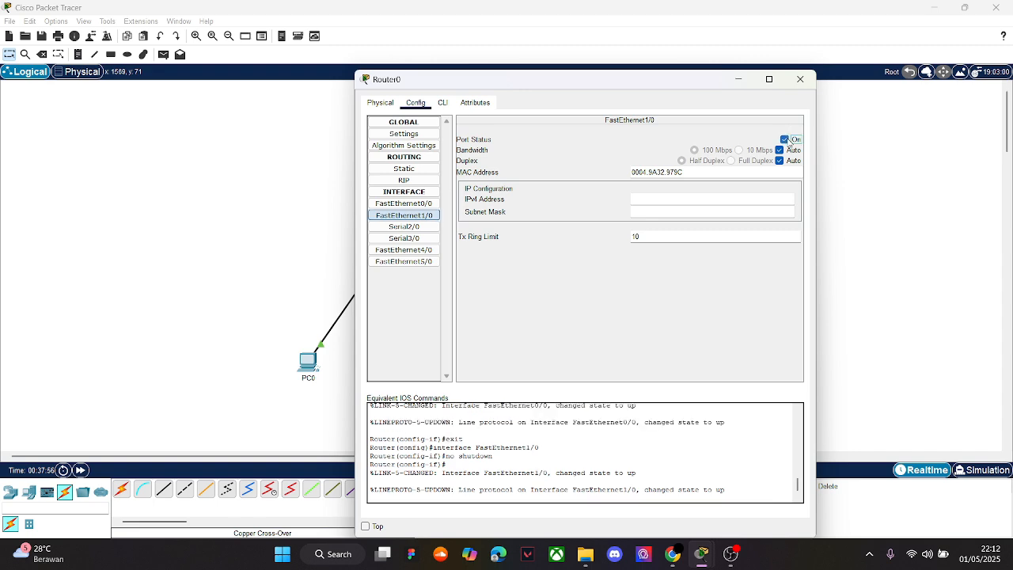
click(800, 79)
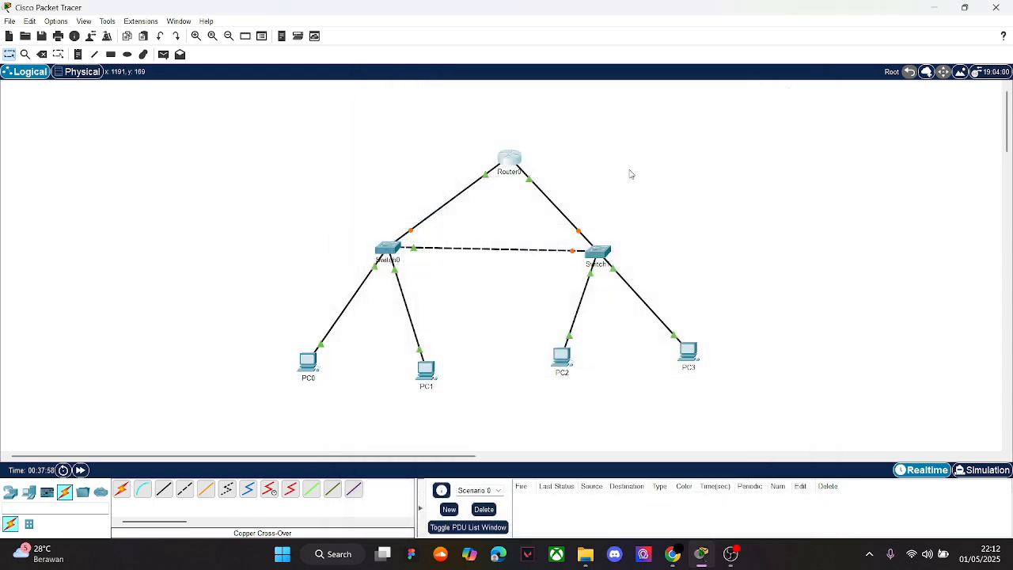
Review the expected-configuration slide in the Canva presentation and return to the Packet Tracer topology
click(674, 554)
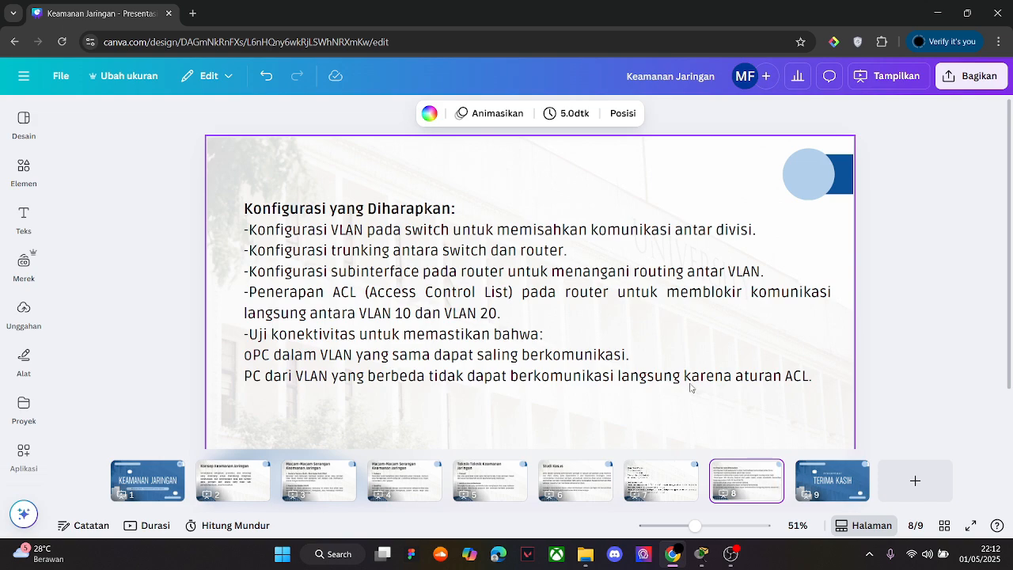
click(705, 556)
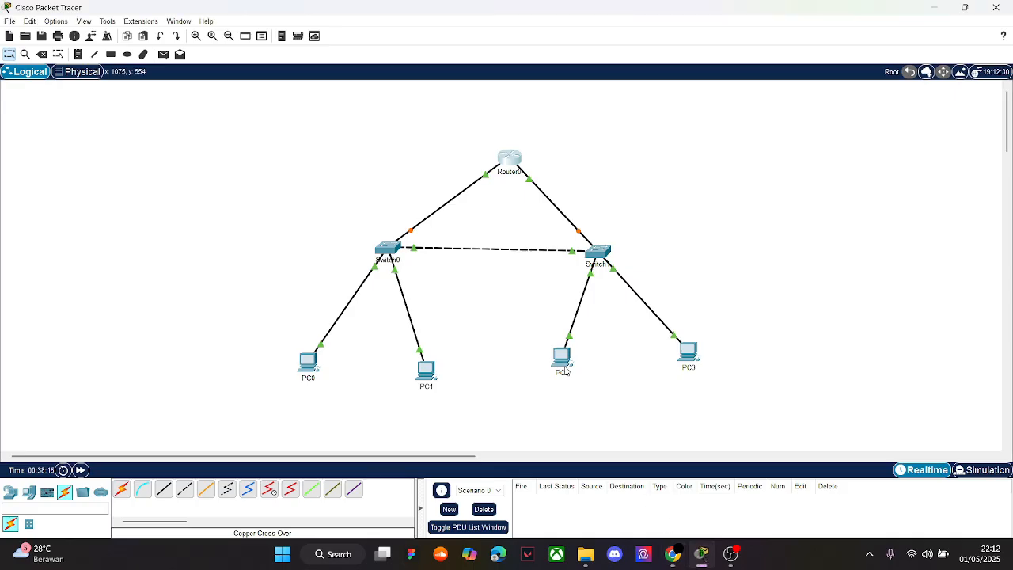
In Router0's command line, restart global configuration mode and create subinterface FastEthernet0/0.10
click(510, 167)
click(513, 159)
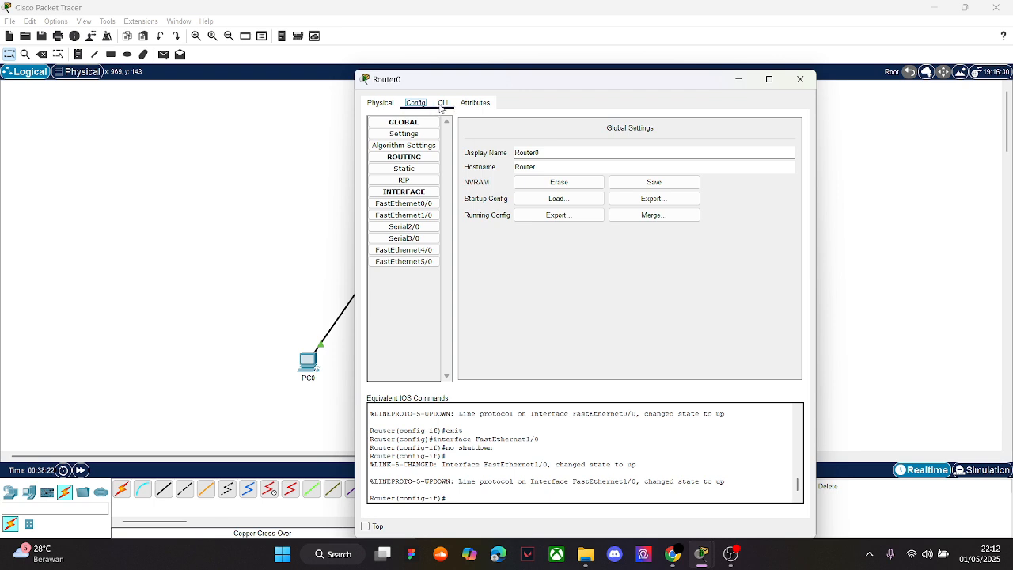
click(442, 103)
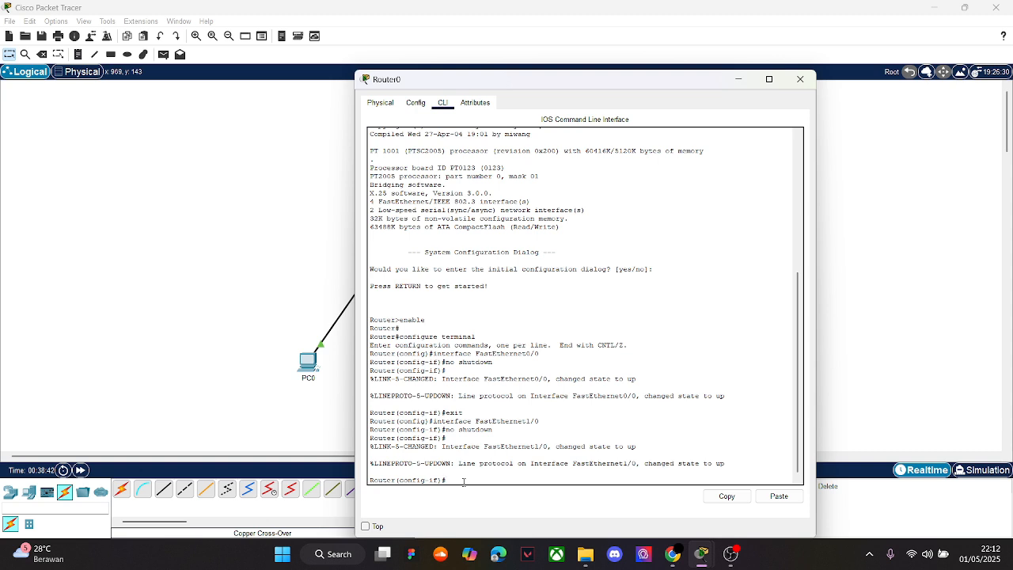
text(end)
key(Return)
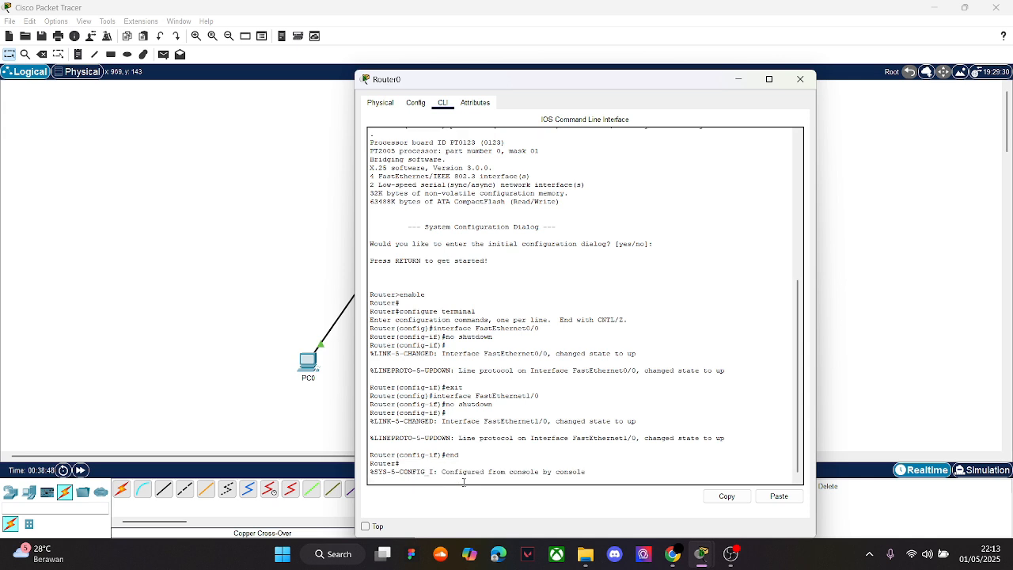
text(enable)
key(Return)
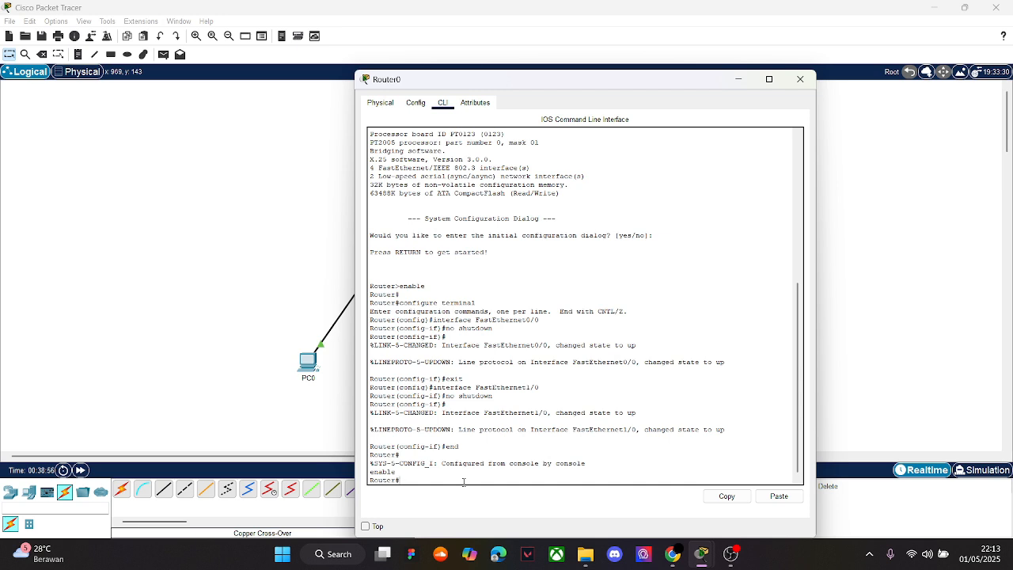
text(configure terminal)
key(Return)
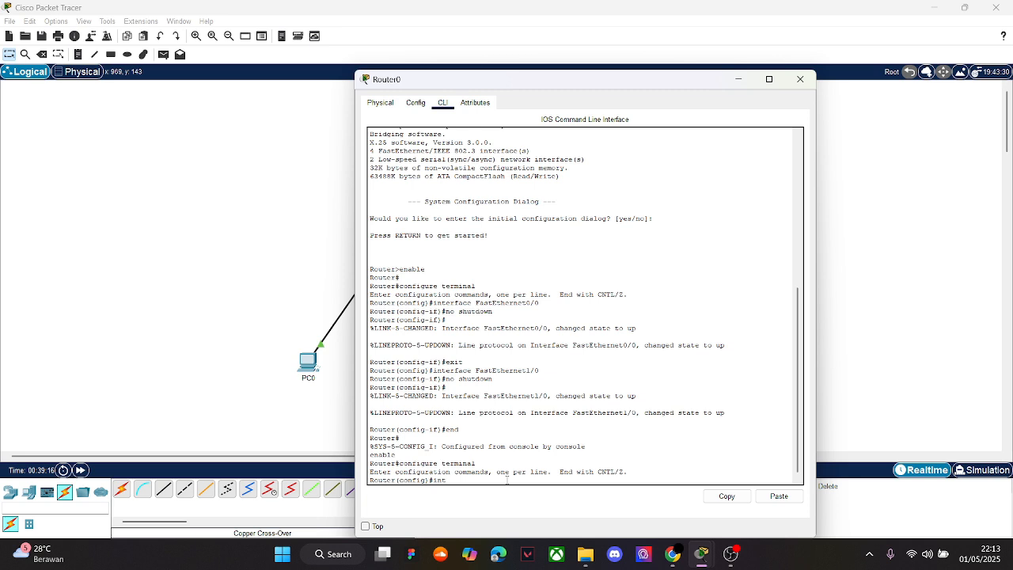
text(int fa 0/0.10)
key(Return)
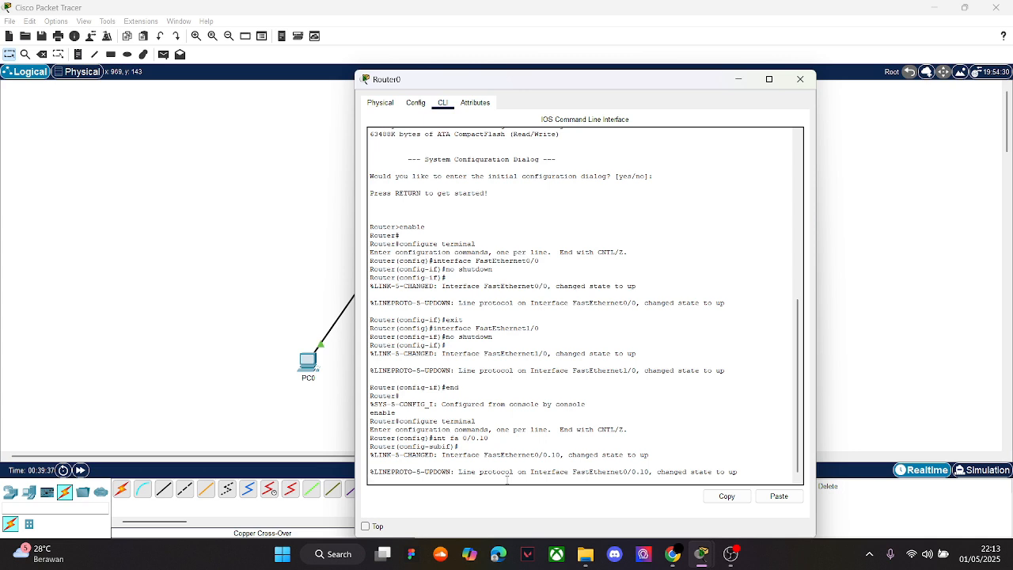
Try to set VLAN encapsulation on subinterface FastEthernet0/0.10 with the command encapsulation dot 10 10
text(end)
text(apsu)
text(la)
text(tion)
text(d)
text(o)
text(t 10)
text( 10)
key(Return)
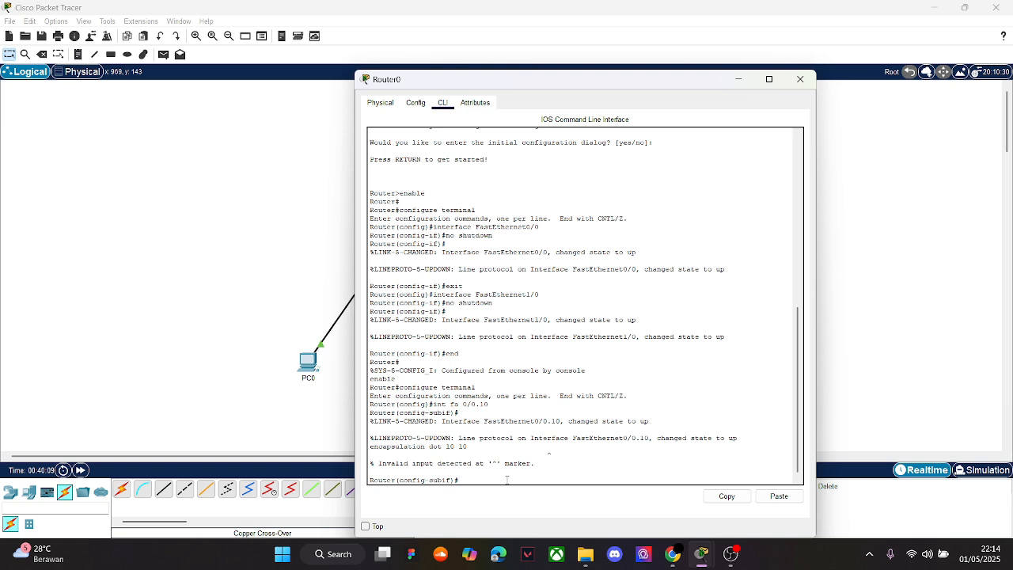
Try to assign IP address 192.168.13.1 with mask 255.255.255.0 to subinterface FastEthernet0/0.10
text(i)
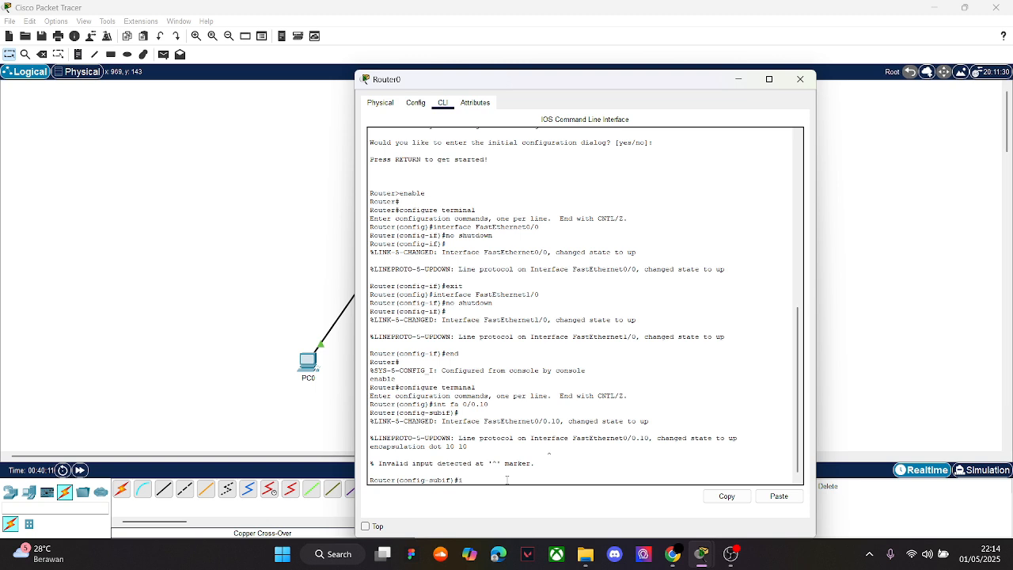
text(p add)
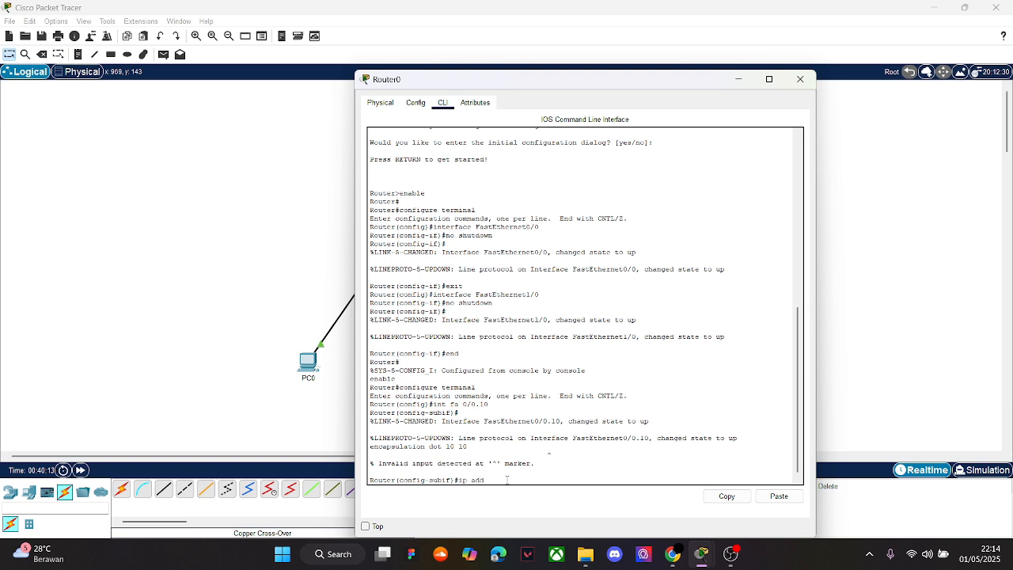
text(ress 192.168.13.)
text(1 255.255.255.0)
mouse_move(674, 554)
key(Return)
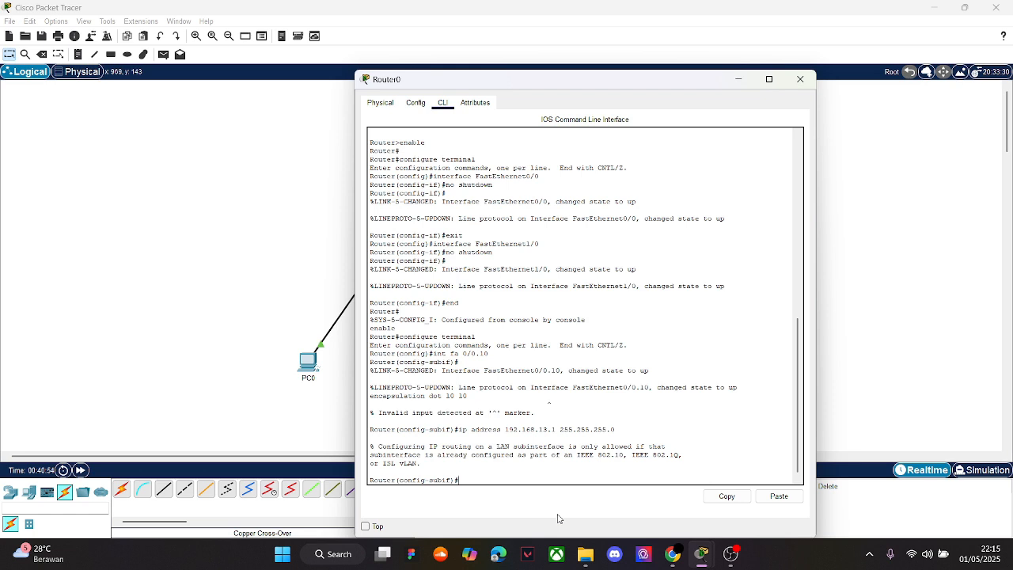
Exit the current subinterface and create subinterface FastEthernet0/0.20
text(exit)
key(Return)
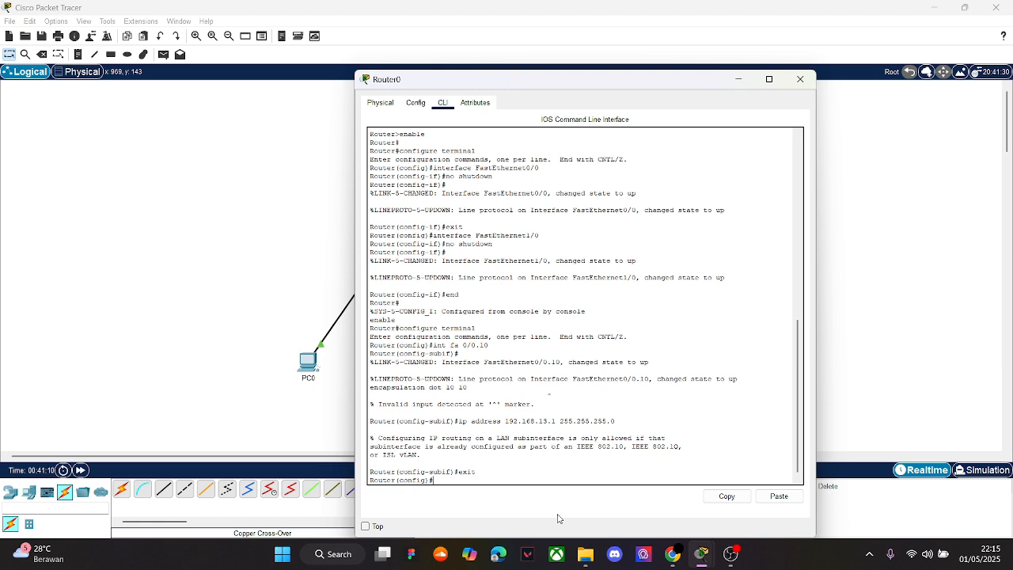
text(int fa 0/0.20)
key(Return)
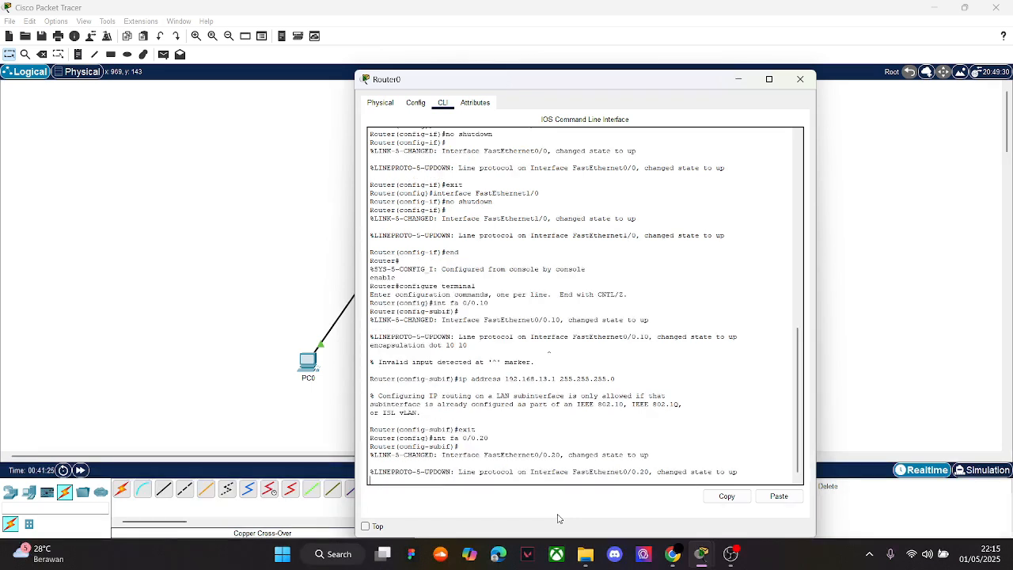
Try to set VLAN encapsulation on subinterface FastEthernet0/0.20 with the command encapsulation dot 10 20
text(exit)
key(Up)
key(Up)
key(Up)
key(Up)
key(BackSpace)
text(20)
key(Return)
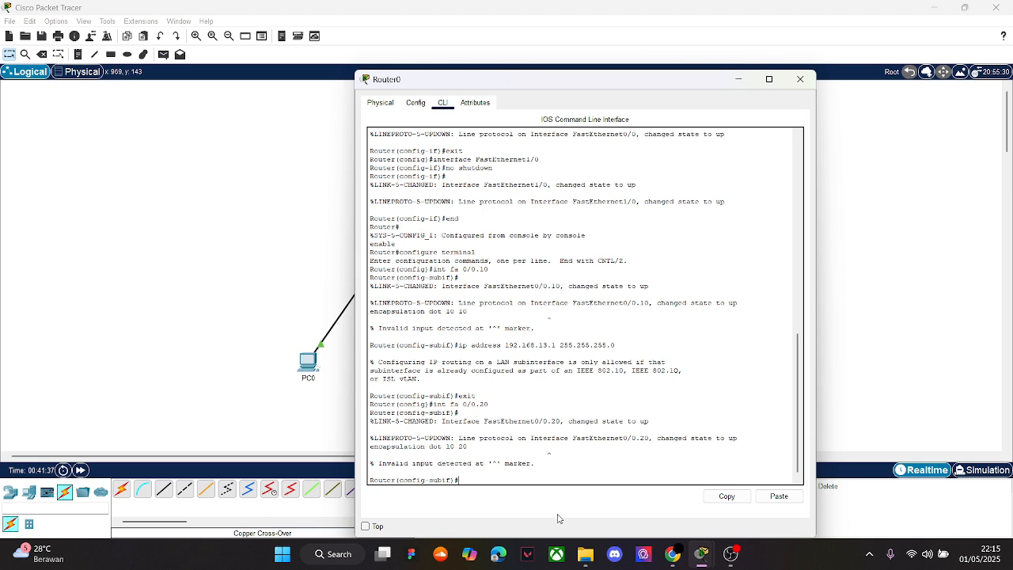
Try to assign IP address 192.168.77.1 with mask 255.255.255.0 to subinterface FastEthernet0/0.20
key(Up)
key(Up)
key(Up)
key(Up)
key(BackSpace)
key(BackSpace)
text(77)
key(Return)
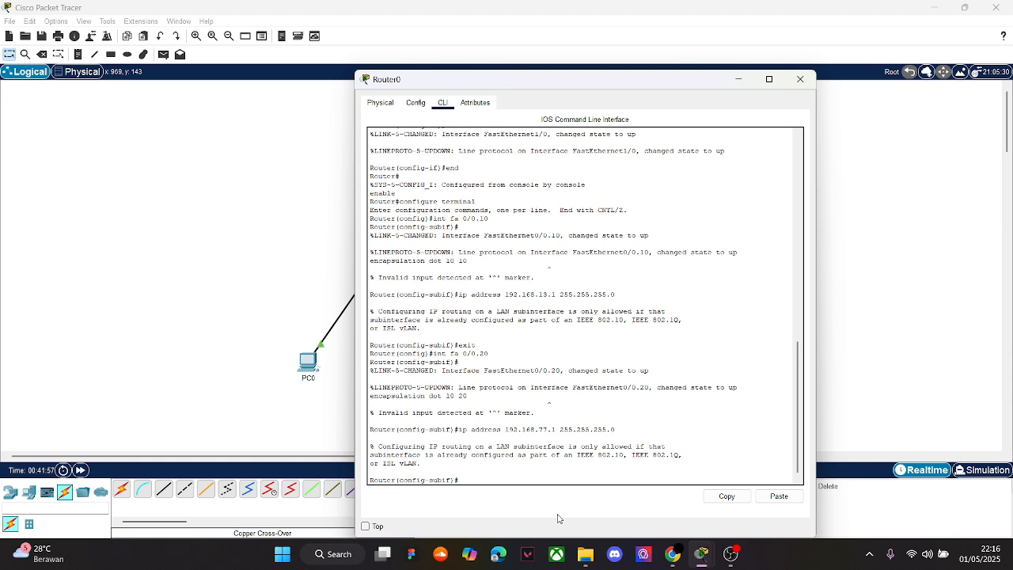
Issue no shutdown on the router's FastEthernet0/0 interface and end the configuration session
text(exit)
key(Return)
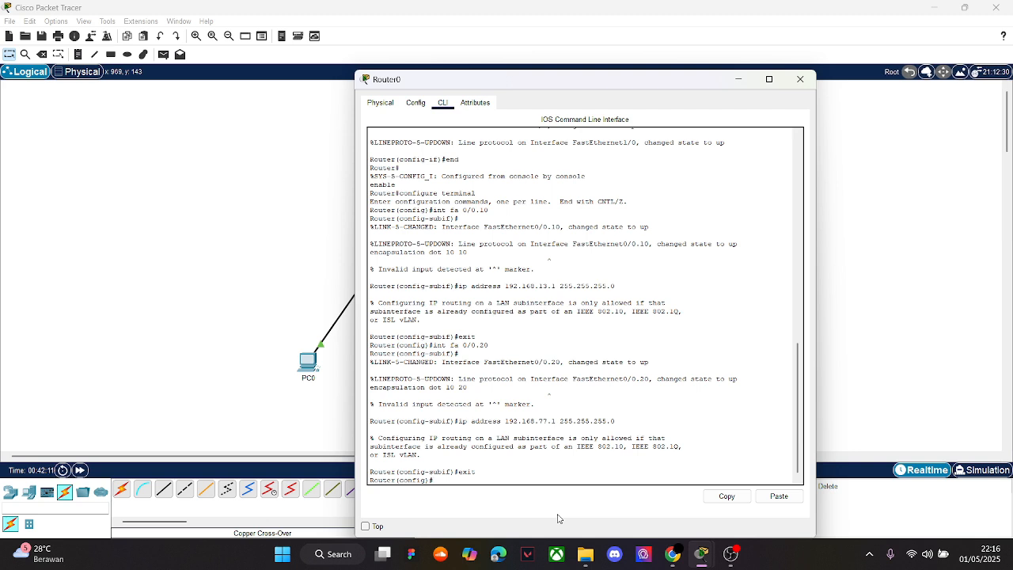
text(in)
text(t fa 0/0)
key(Return)
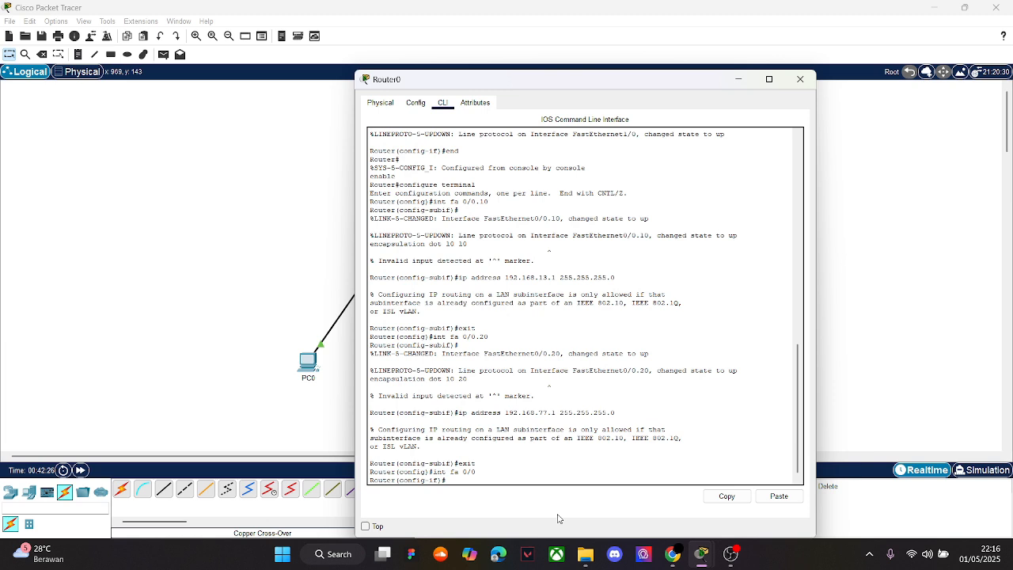
text(no shutdown)
key(Return)
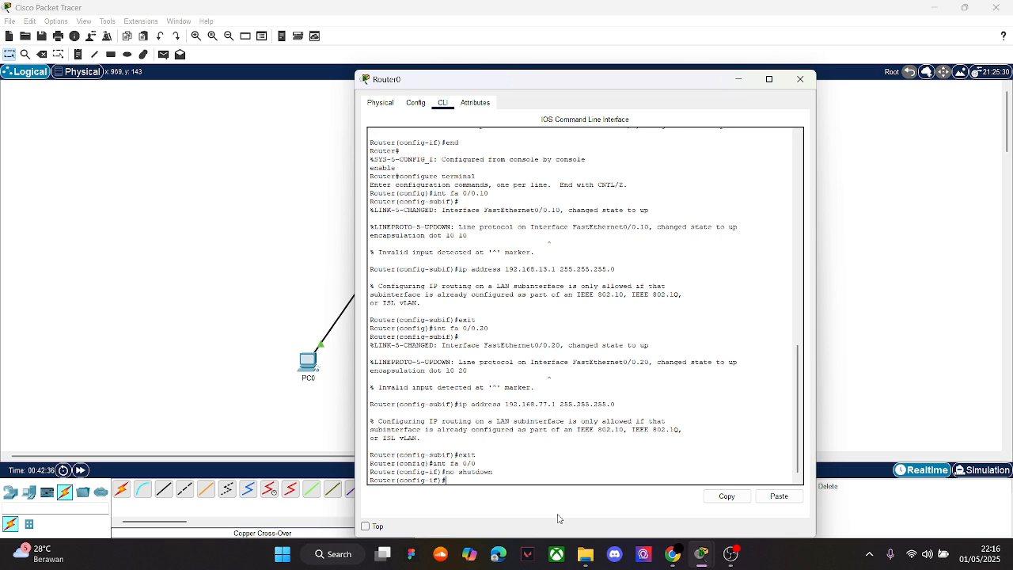
text(exit)
key(Return)
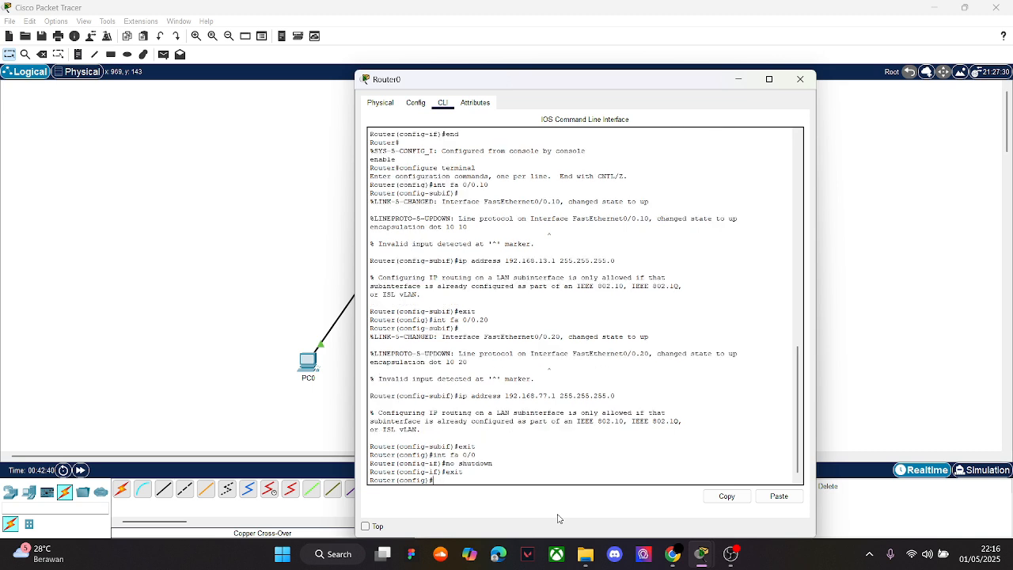
text(end)
key(Return)
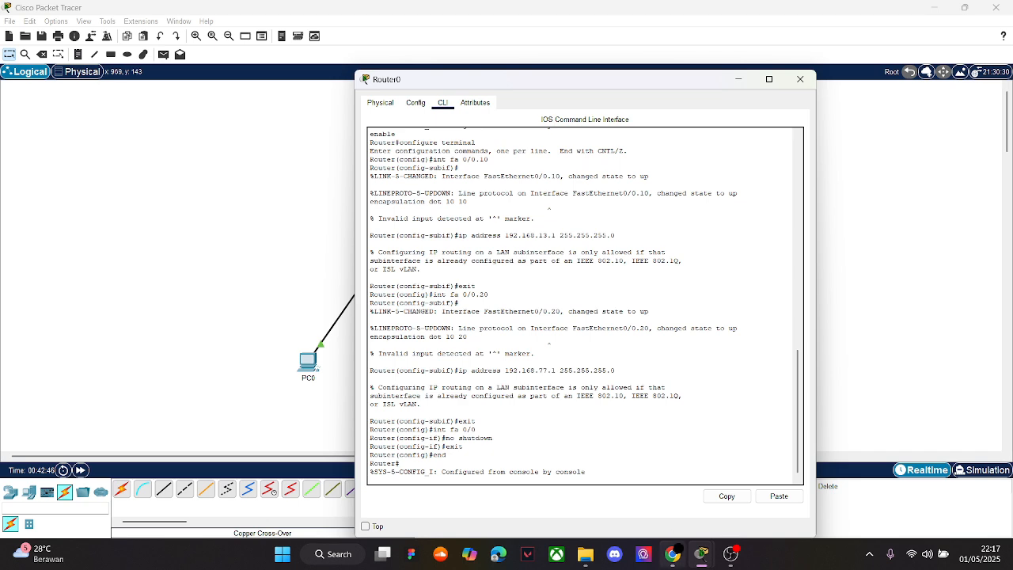
Switch to the Canva presentation to check the ACL requirements on the slide, and return to the Packet Tracer topology
mouse_move(673, 554)
click(659, 513)
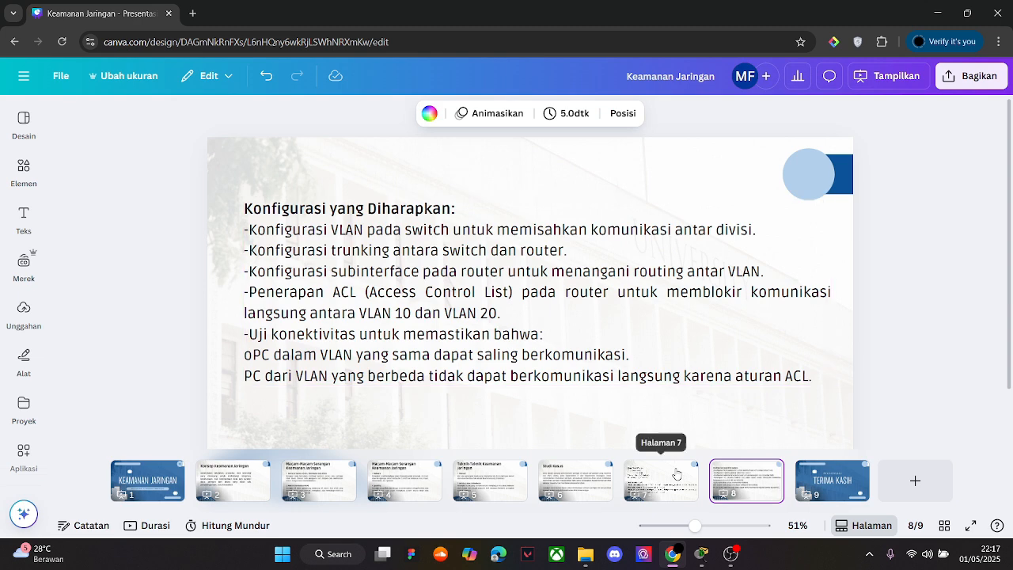
mouse_move(703, 560)
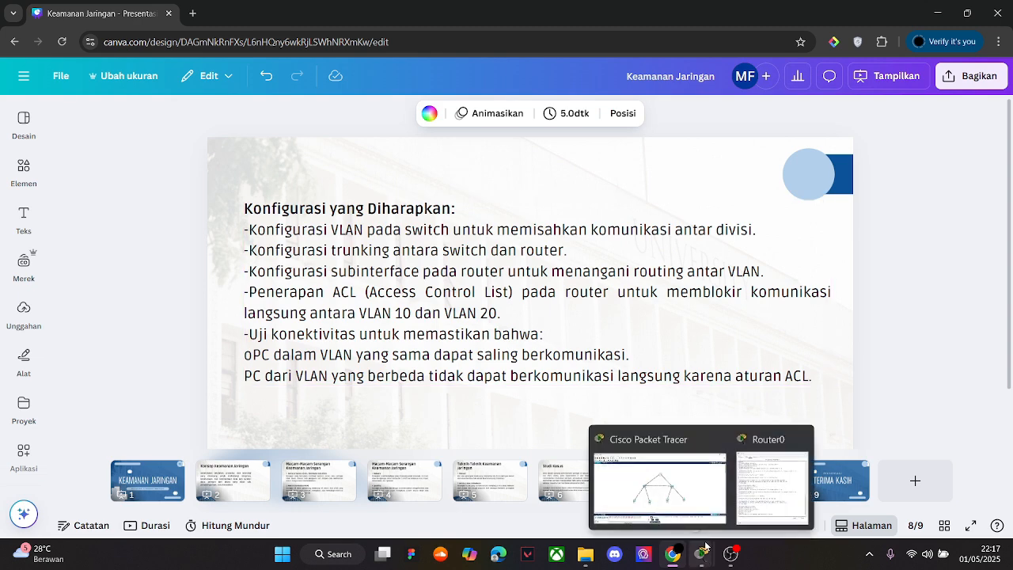
click(659, 484)
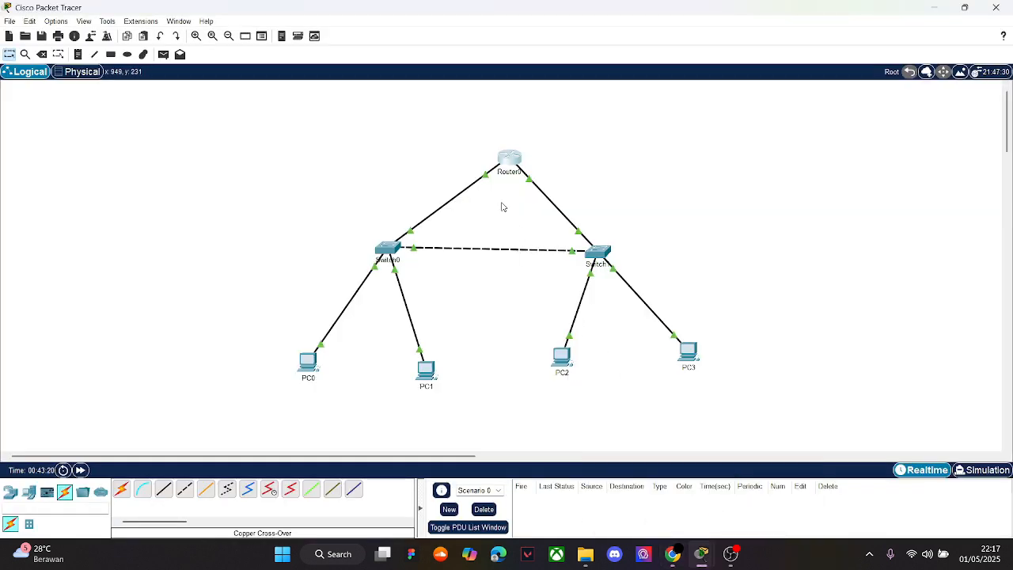
Reopen Router0's command line and enter global configuration mode
click(506, 162)
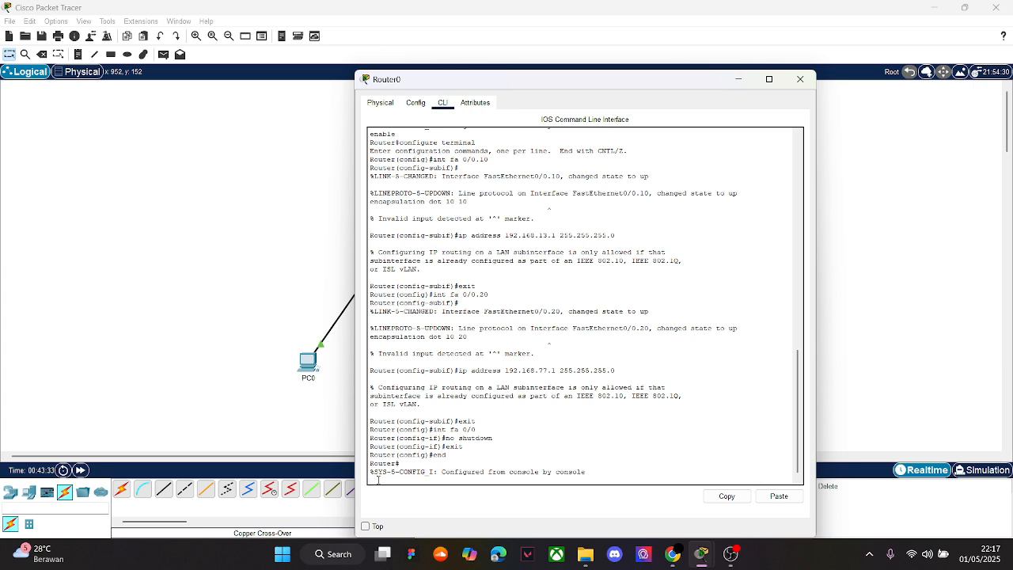
text(enable)
key(Return)
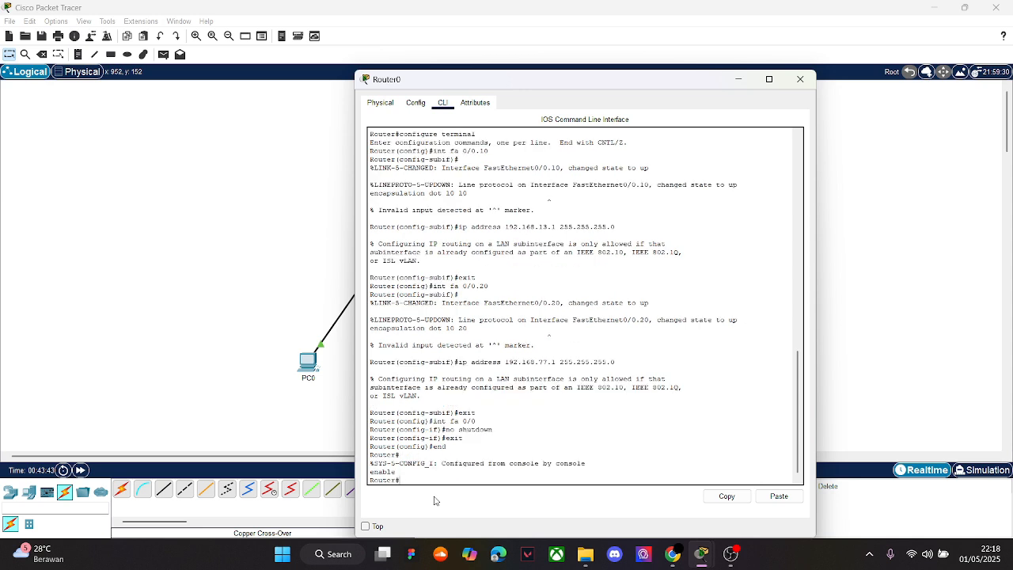
text(configure terminal)
key(Return)
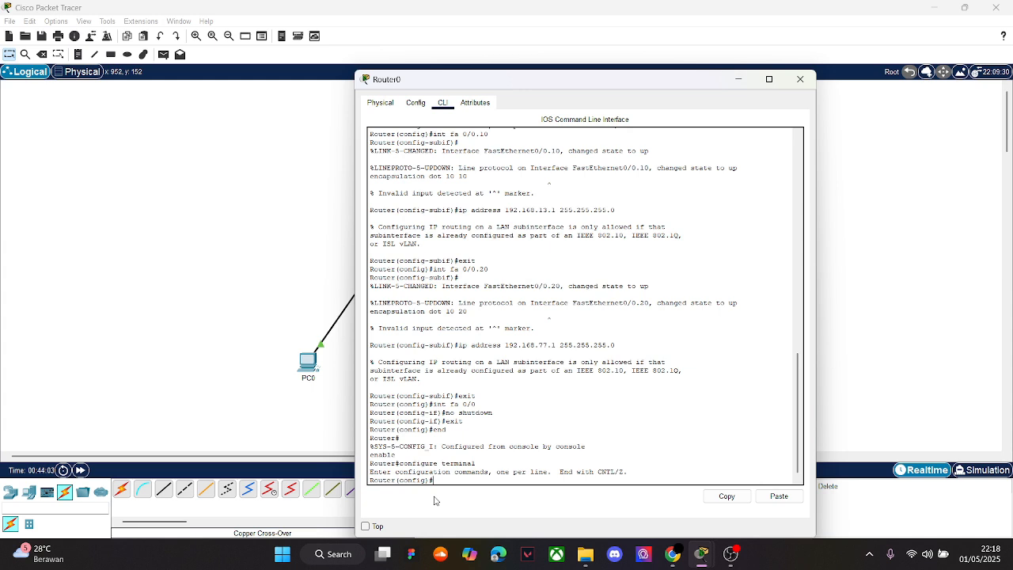
Add an access-list 100 rule denying IP traffic from 192.168.13.0 0.0.0.255 to 192.168.77.0 0.0.0.255
text(access)
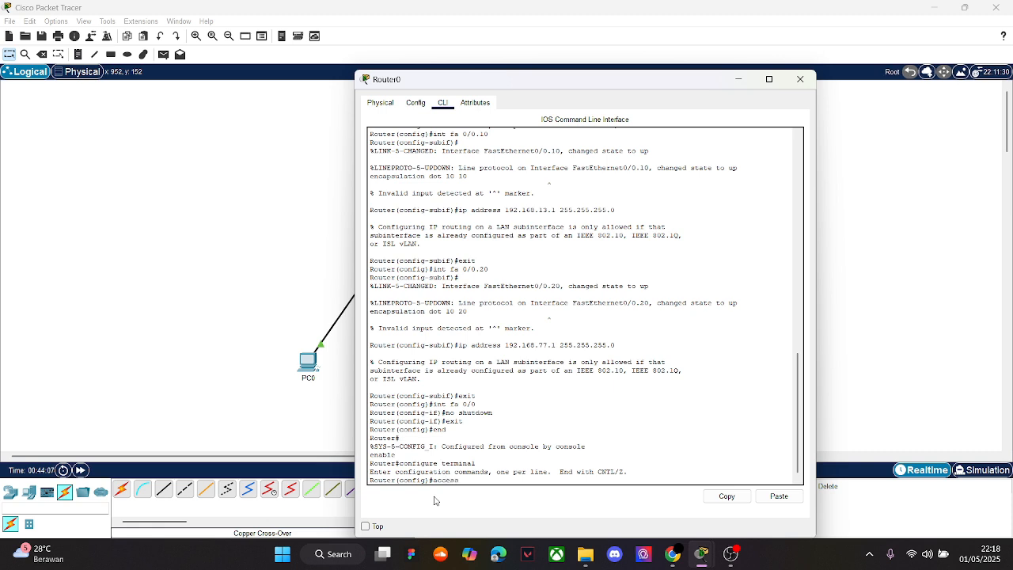
text(-list)
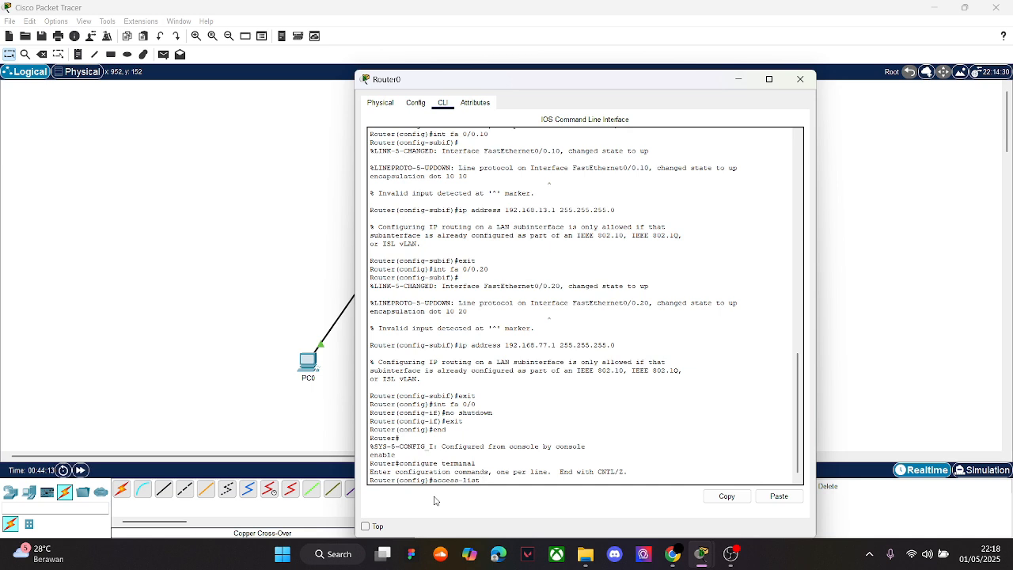
text( 100)
text( den)
text(y ip)
text( 192)
text(.16)
text(8.13)
text(.0 0.0.0.)
text(255)
text(.255)
text(192.168)
text(.77.)
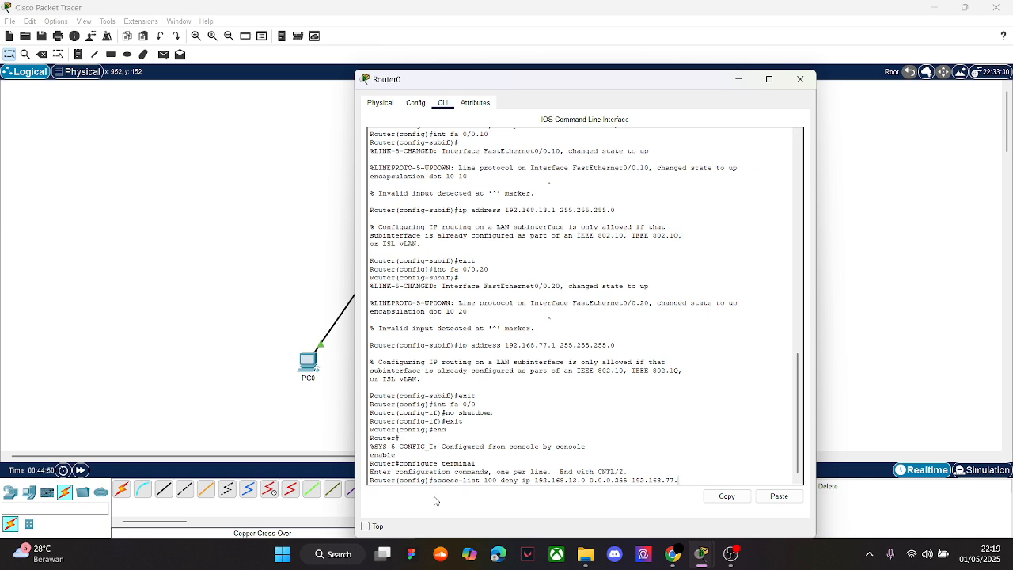
text(0 0.0.0.255)
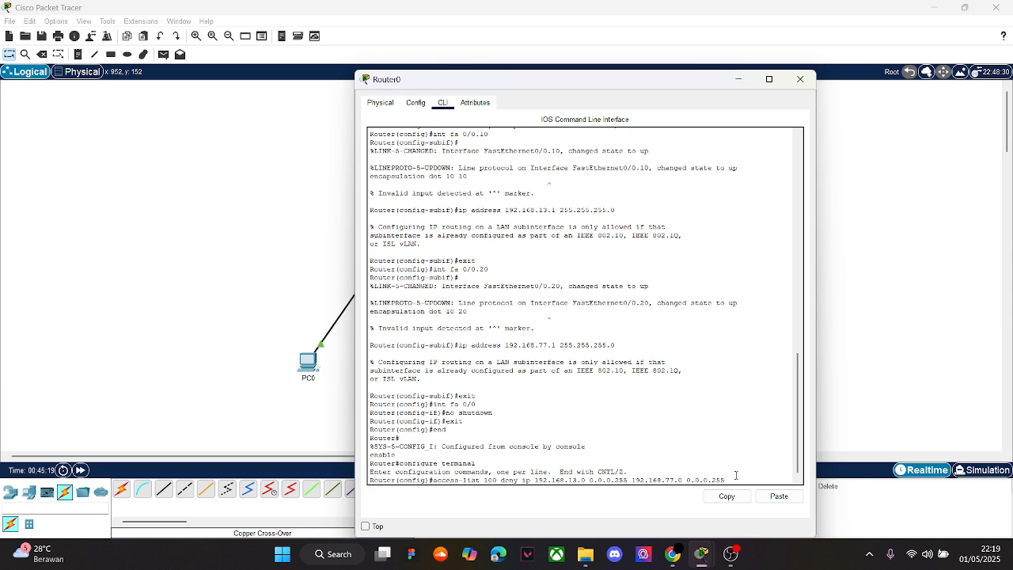
key(Return)
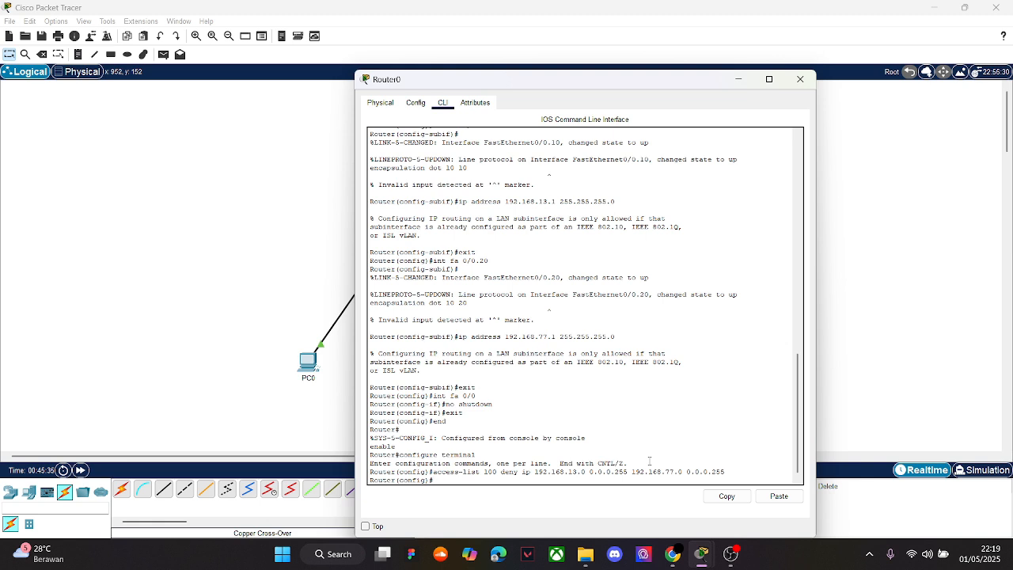
Add an access-list 100 rule permitting all other IP traffic with permit ip any any
text(acc)
text(ess)
text(-)
text(list)
text( 100)
text( permi)
text(t ip any)
text( anhy)
key(BackSpace)
key(BackSpace)
text(y)
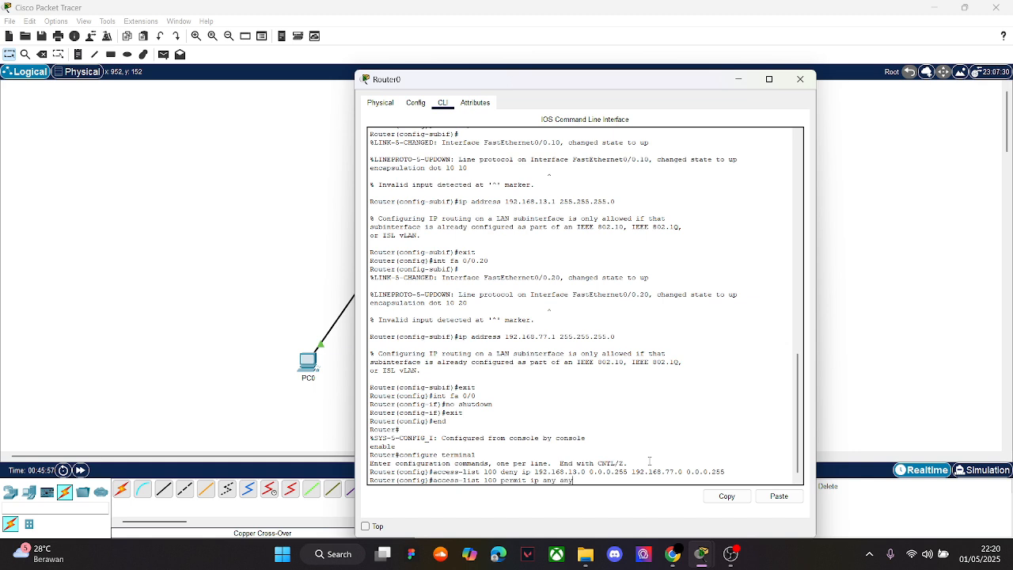
key(Return)
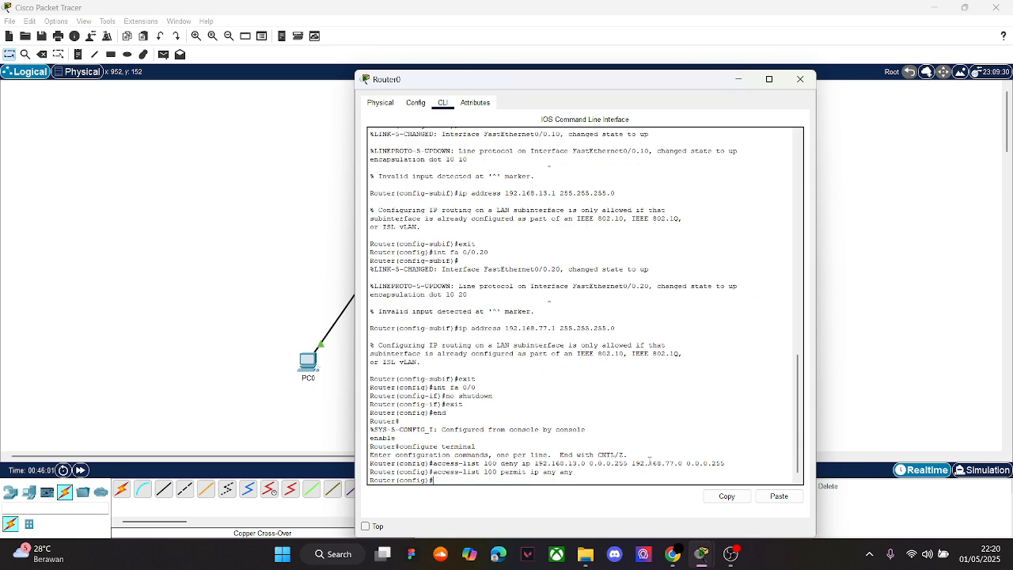
Apply access list 100 inbound on subinterface fa 0/0.10 with ip access-group 100 in, and end configuration mode
text(int fa)
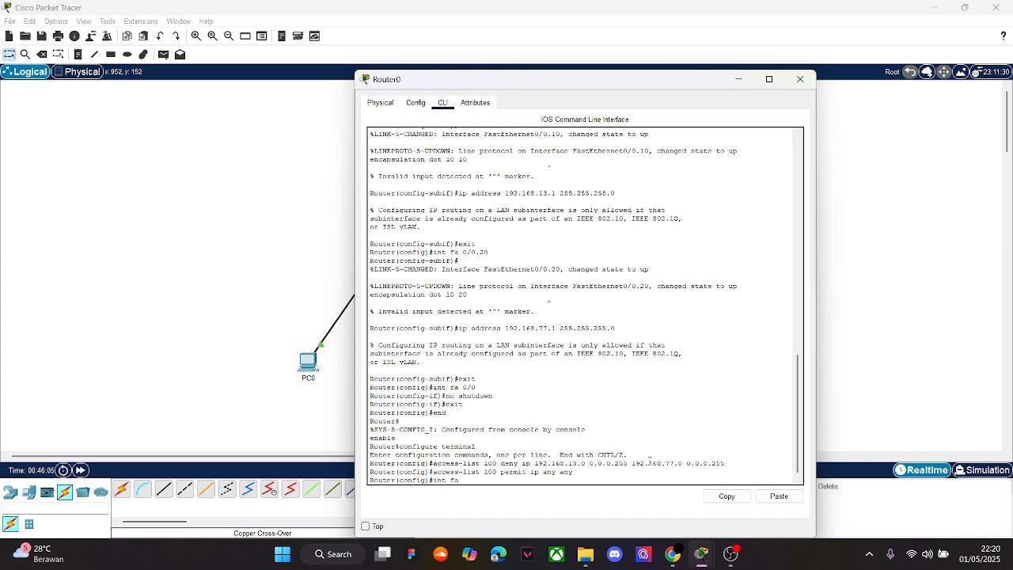
text( 0/0.)
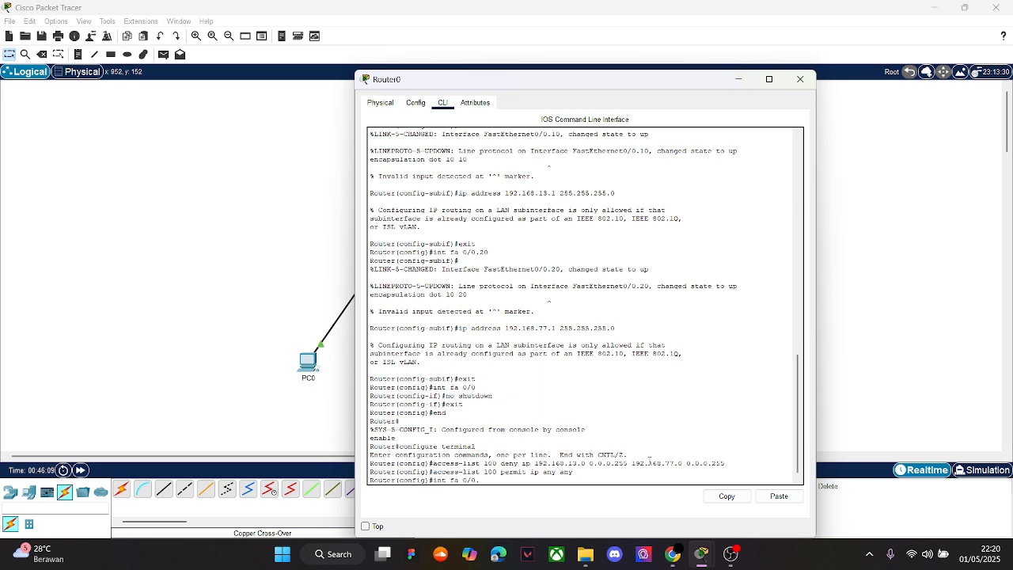
text(10)
key(Return)
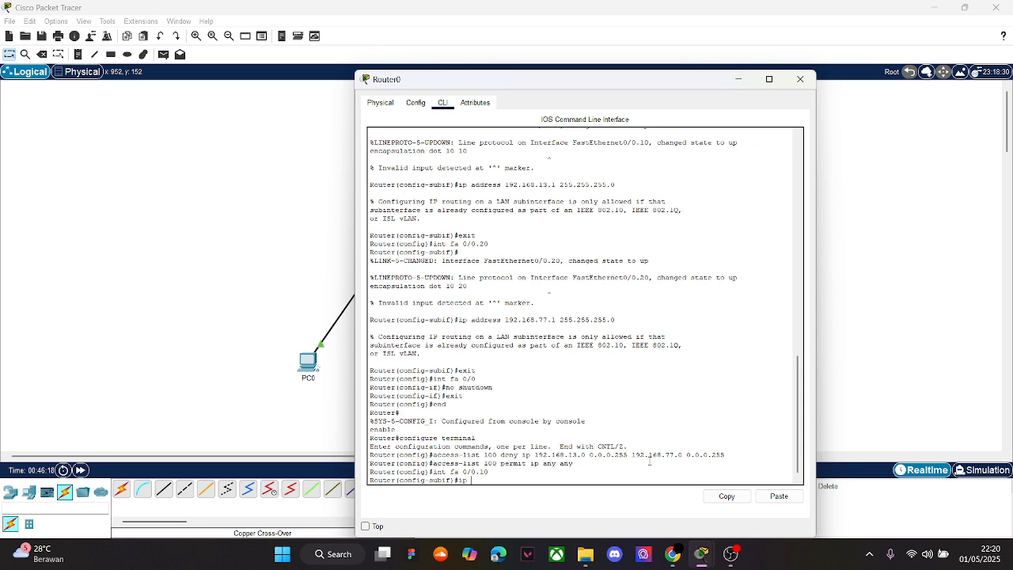
text(ip access-grou)
text(p 100 in)
key(Return)
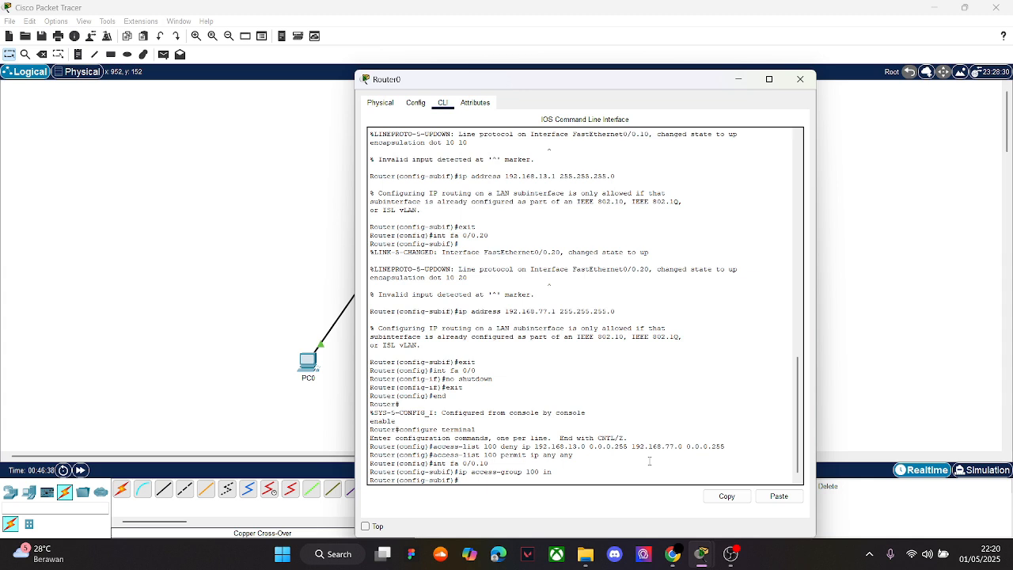
text(end)
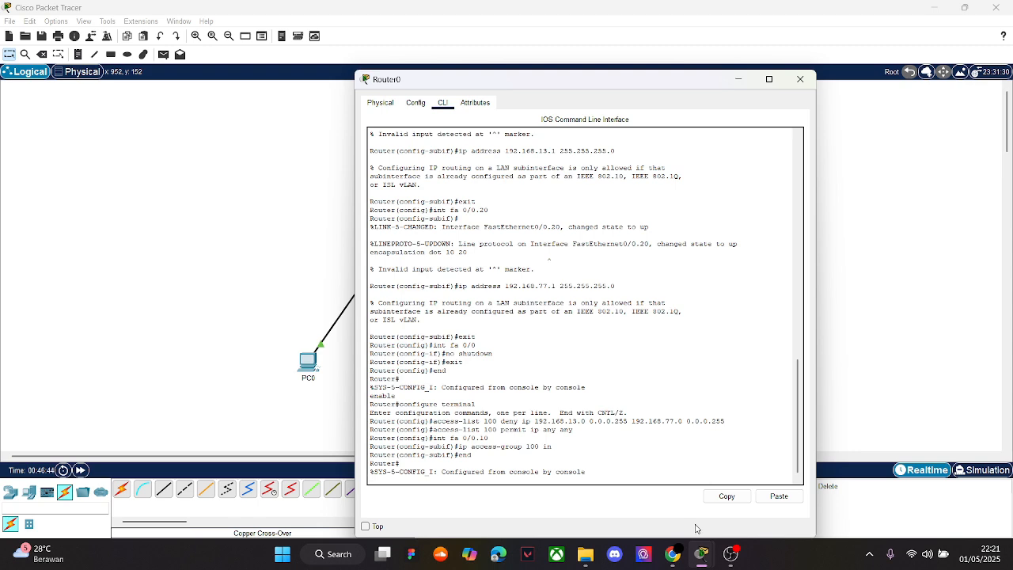
Switch to the Canva presentation to read the connectivity test requirements, and return to the Packet Tracer topology
click(675, 557)
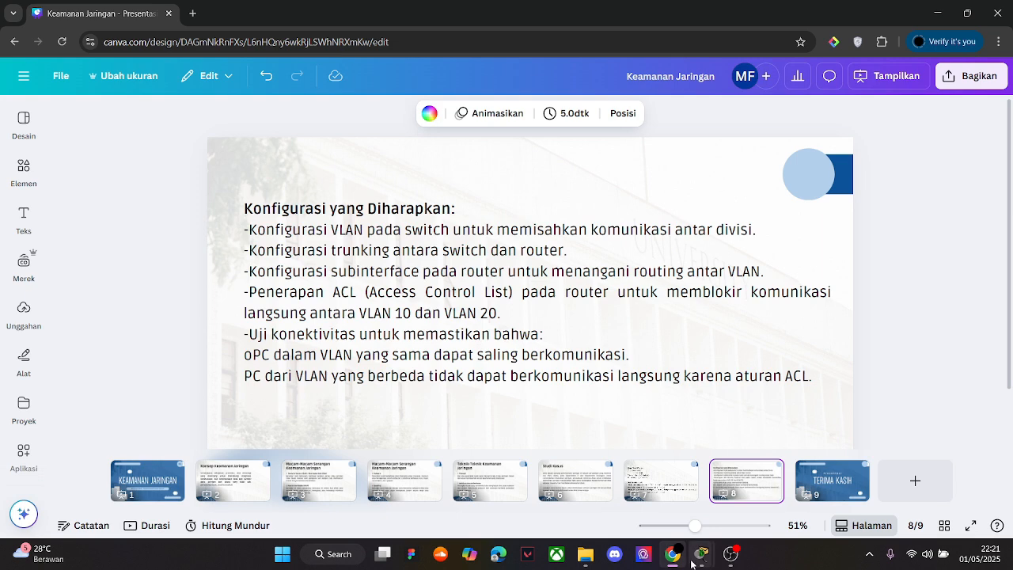
mouse_move(692, 561)
mouse_move(662, 479)
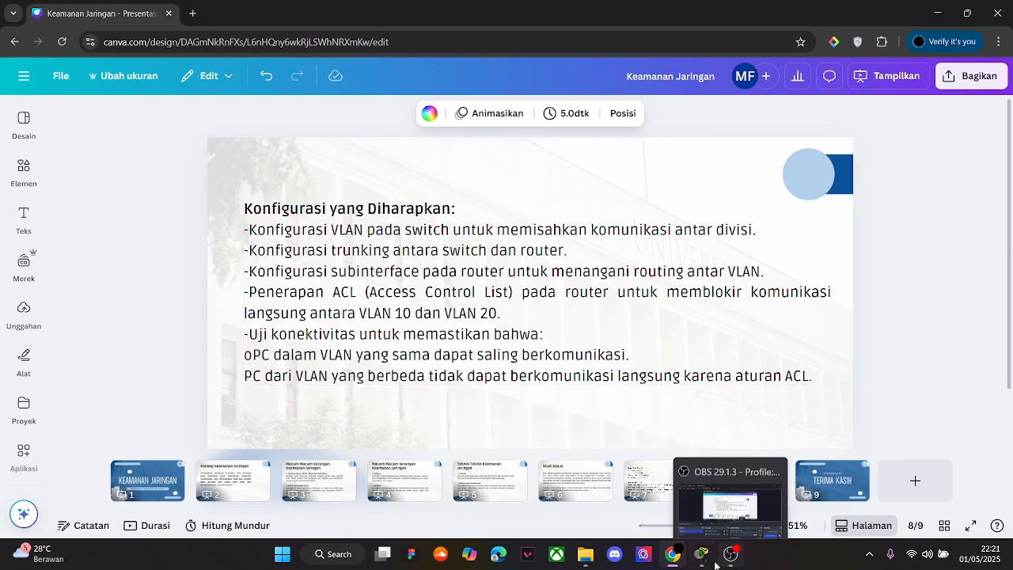
mouse_move(712, 546)
click(687, 515)
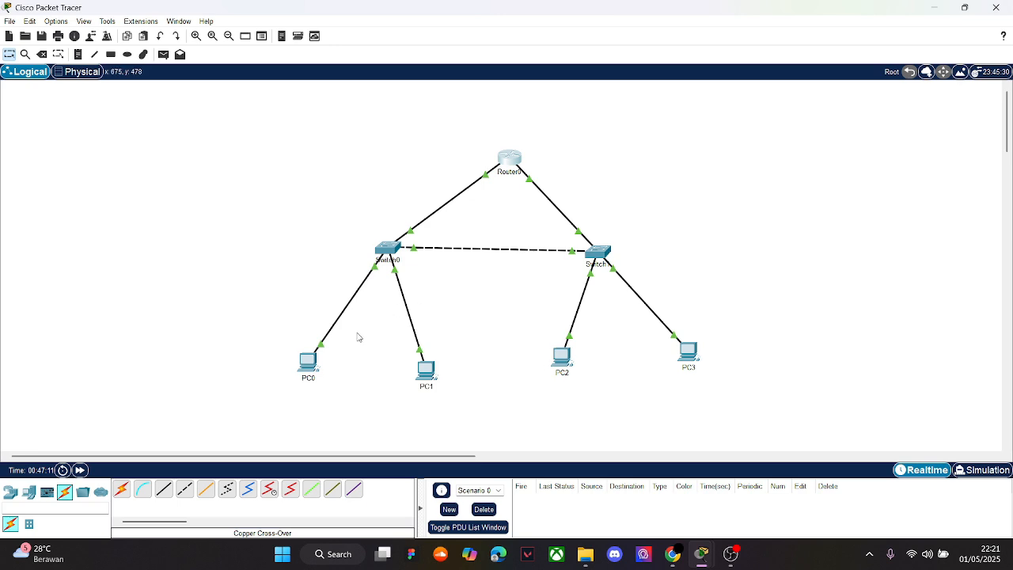
Open PC0's Command Prompt, ping 192.168.13.3 to test connectivity within the same VLAN, and review the ping statistics
click(315, 364)
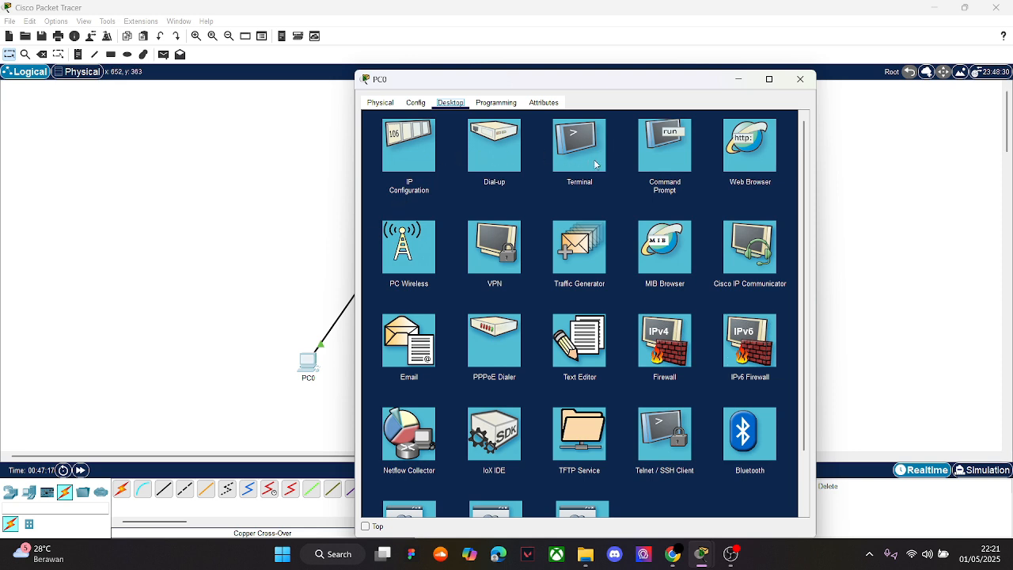
click(661, 168)
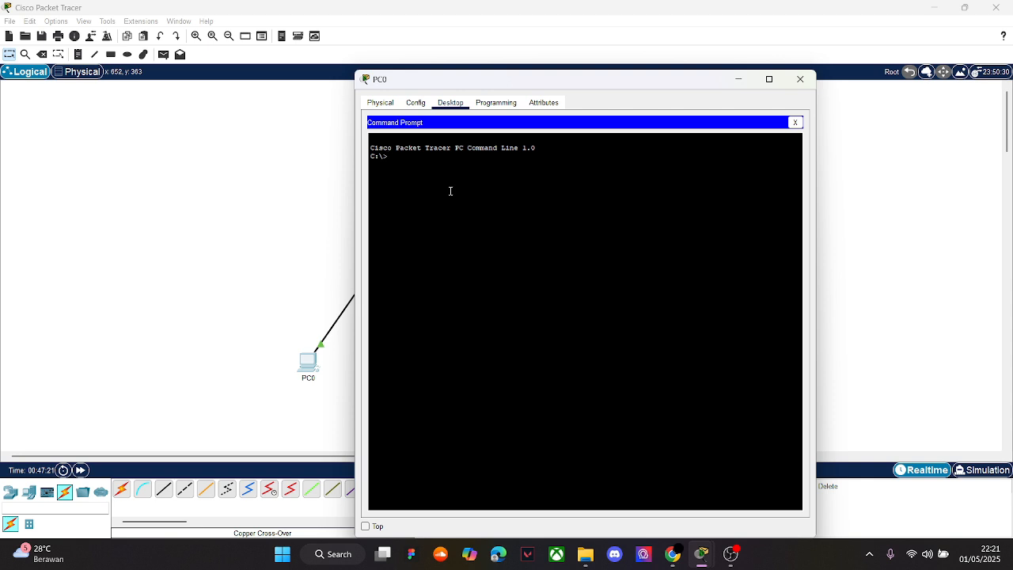
text(ping)
drag(512, 79, 683, 81)
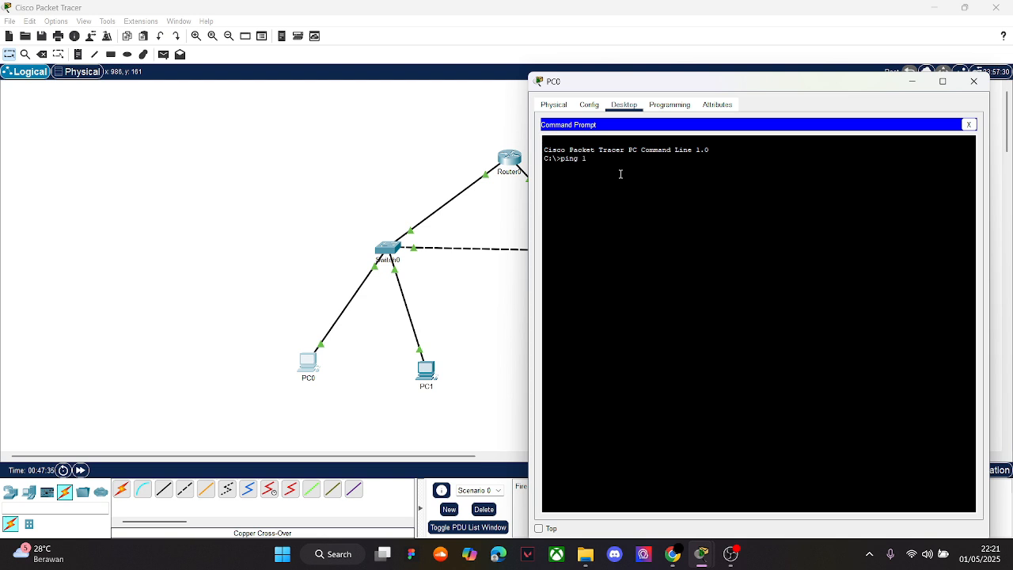
text(92.168.13.3\)
key(Return)
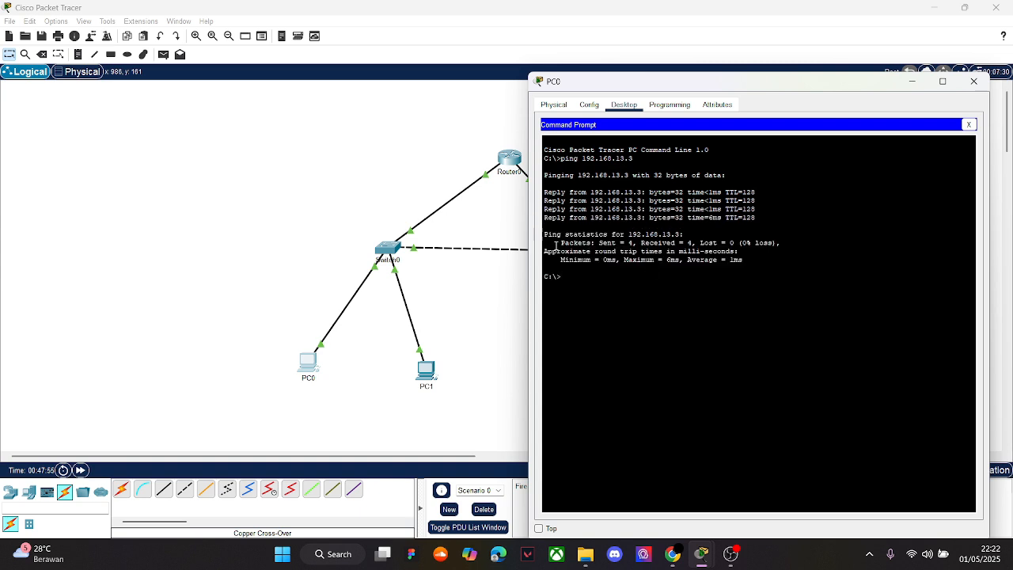
drag(556, 247, 684, 235)
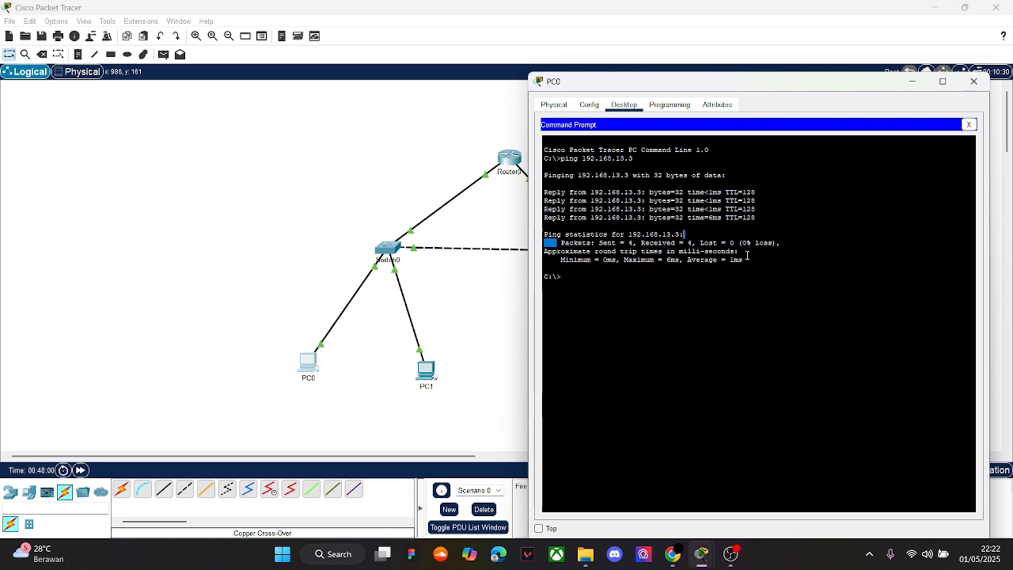
drag(746, 253, 645, 252)
click(600, 276)
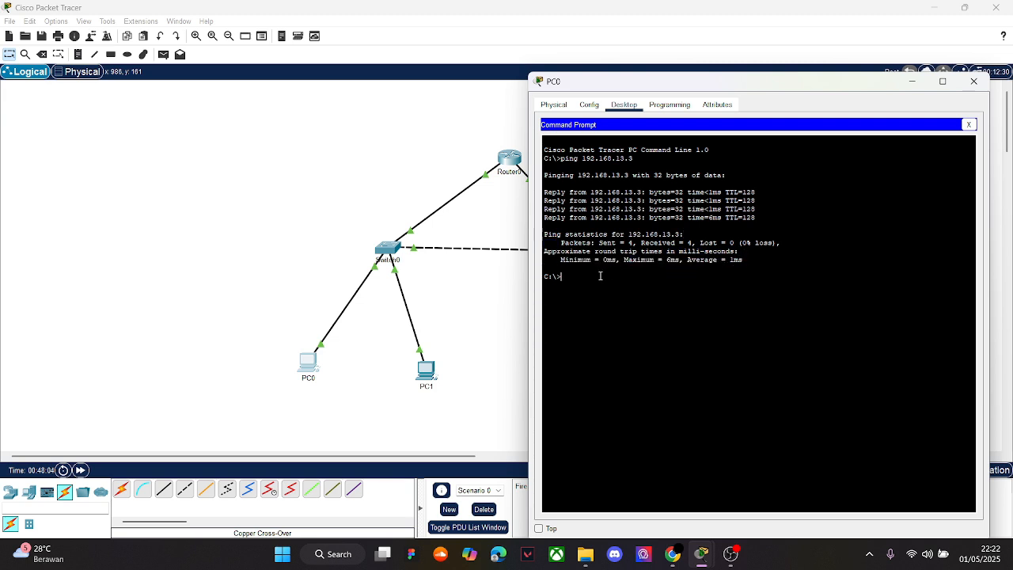
Switch to the Canva slide to recheck the requirement for PCs in different VLANs, and return to PC0's Command Prompt
mouse_move(672, 544)
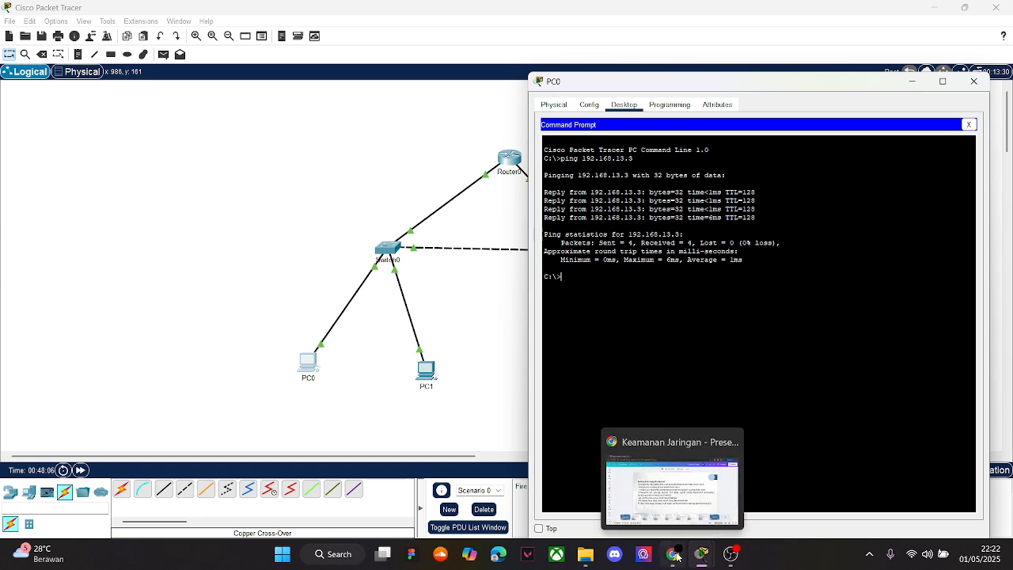
click(665, 482)
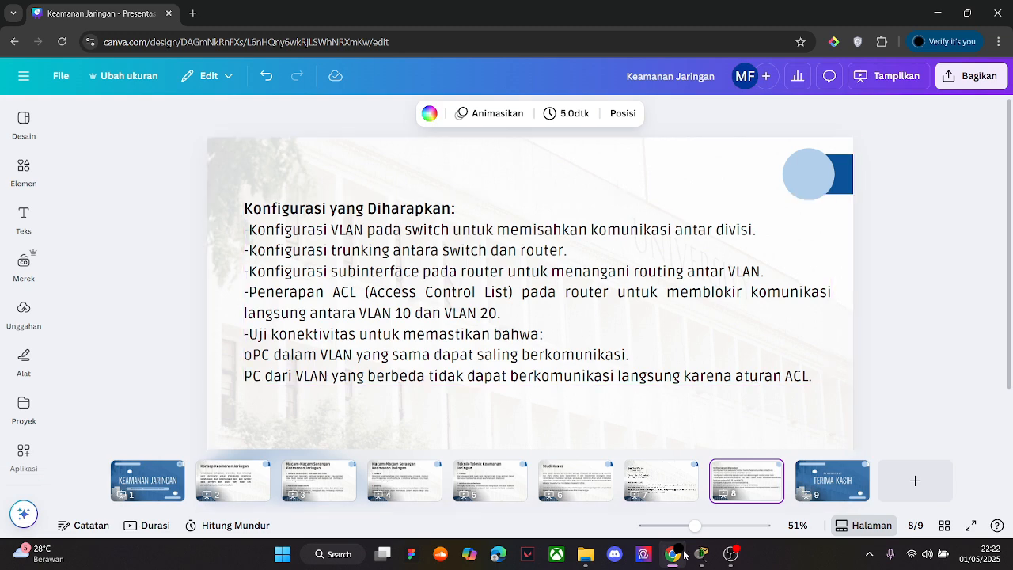
mouse_move(701, 554)
click(662, 510)
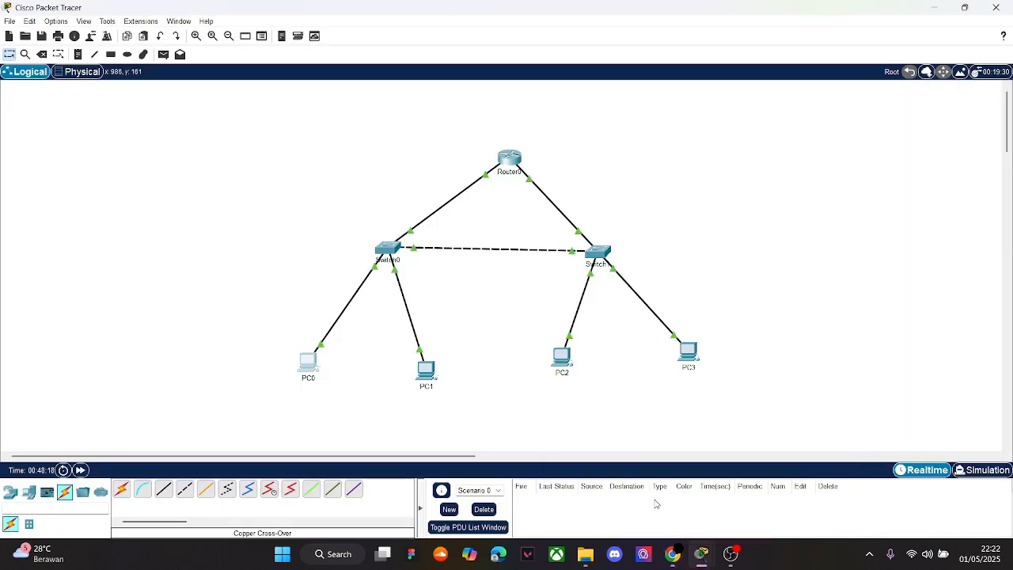
mouse_move(701, 554)
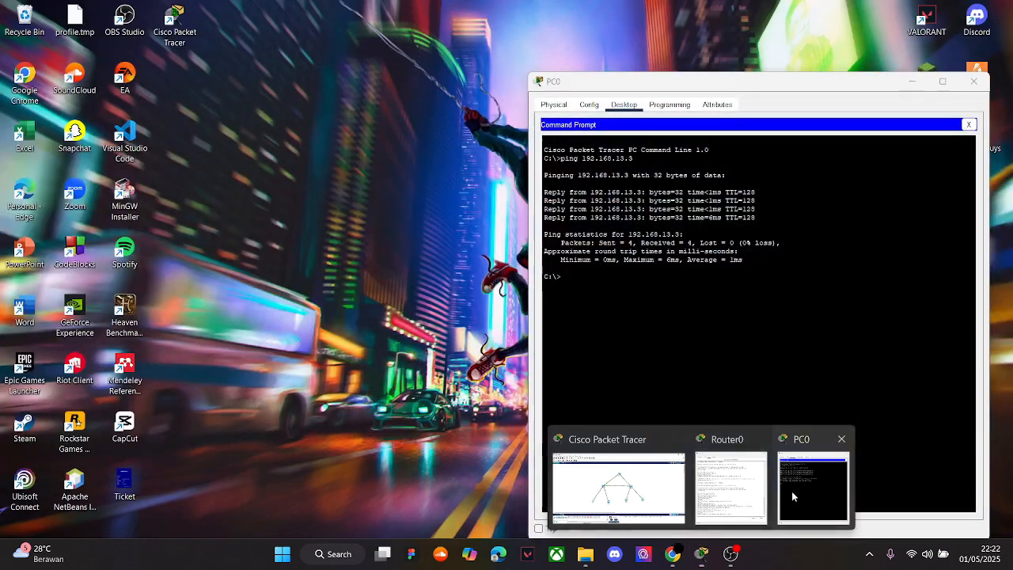
click(792, 490)
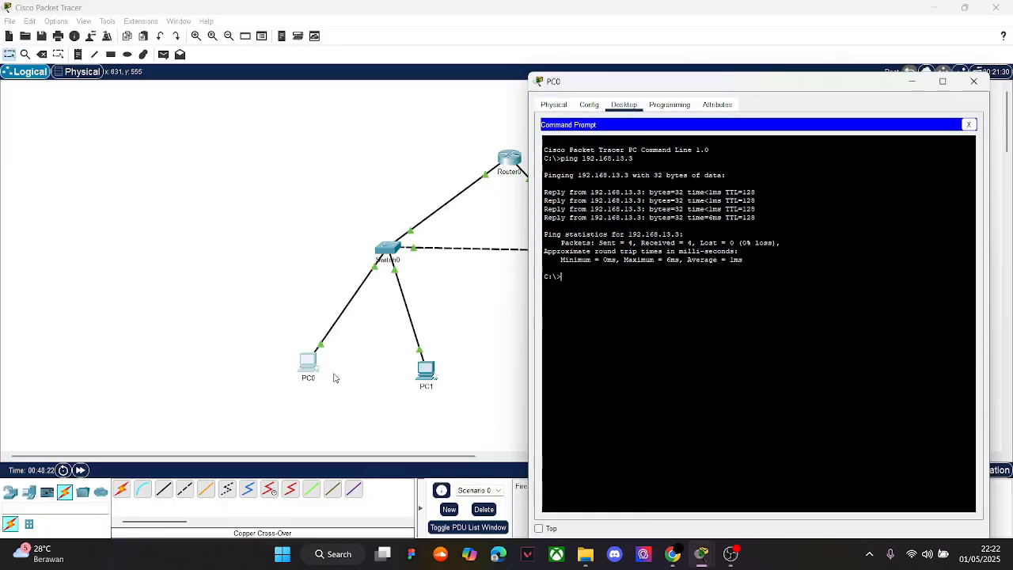
Ping 192.168.77.2 from PC0 to test whether the ACL blocks traffic to the other VLAN
drag(788, 89, 704, 135)
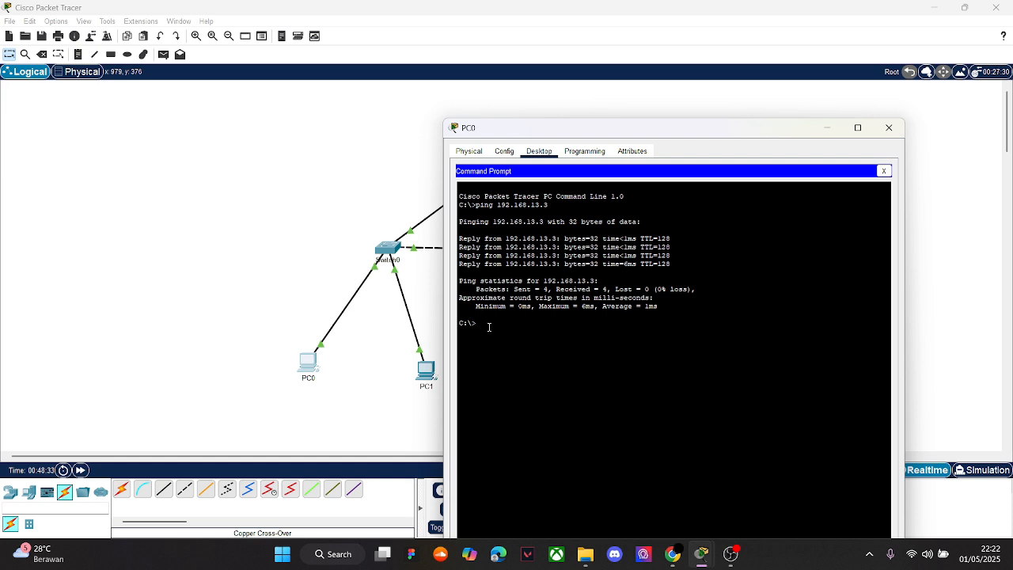
text(ng)
text(192.168.77)
text(.2)
key(Return)
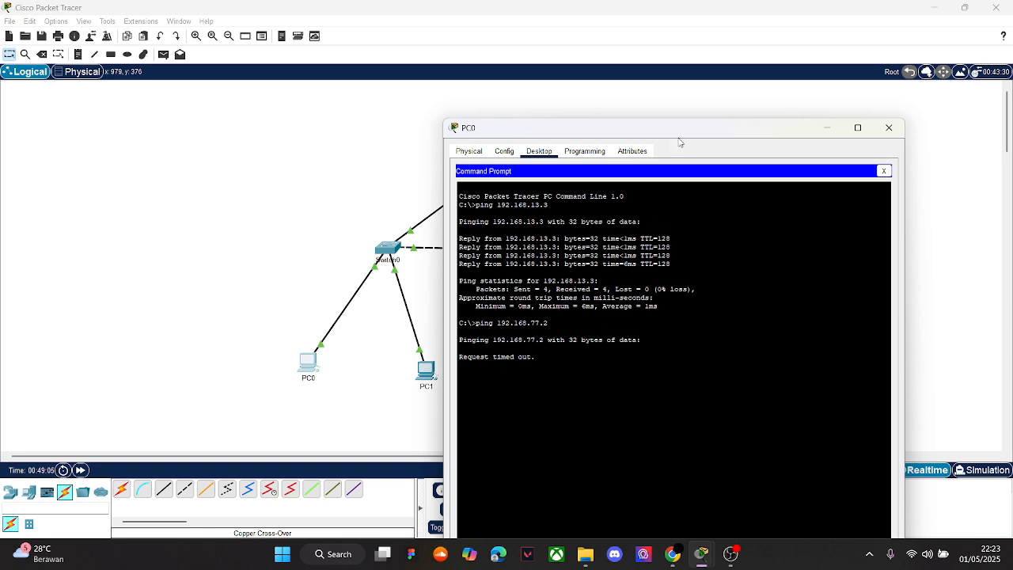
Examine the responses and packet statistics of PC0's ping to 192.168.77.2, highlighting the relevant output lines
drag(676, 129, 644, 75)
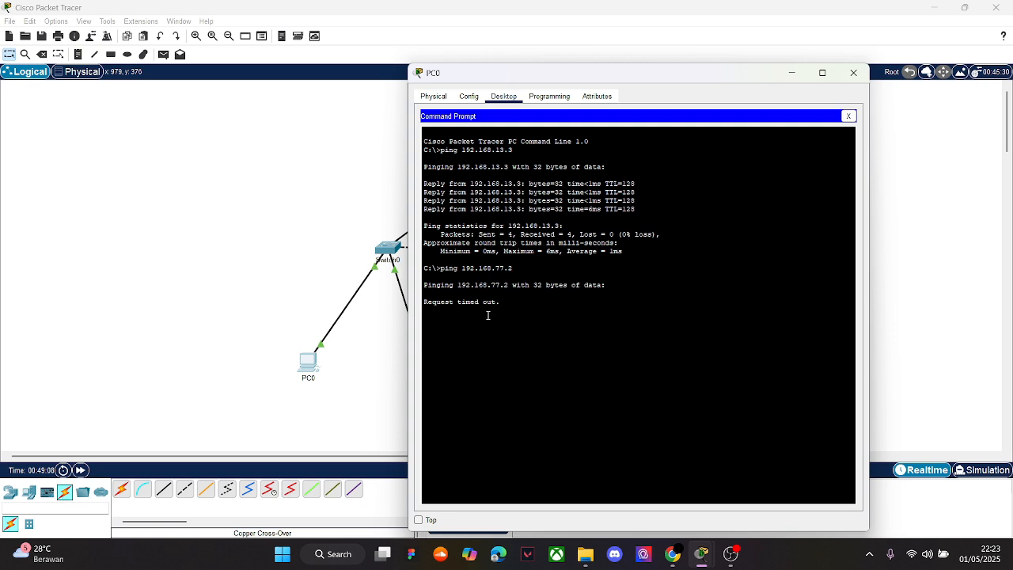
drag(501, 313, 425, 305)
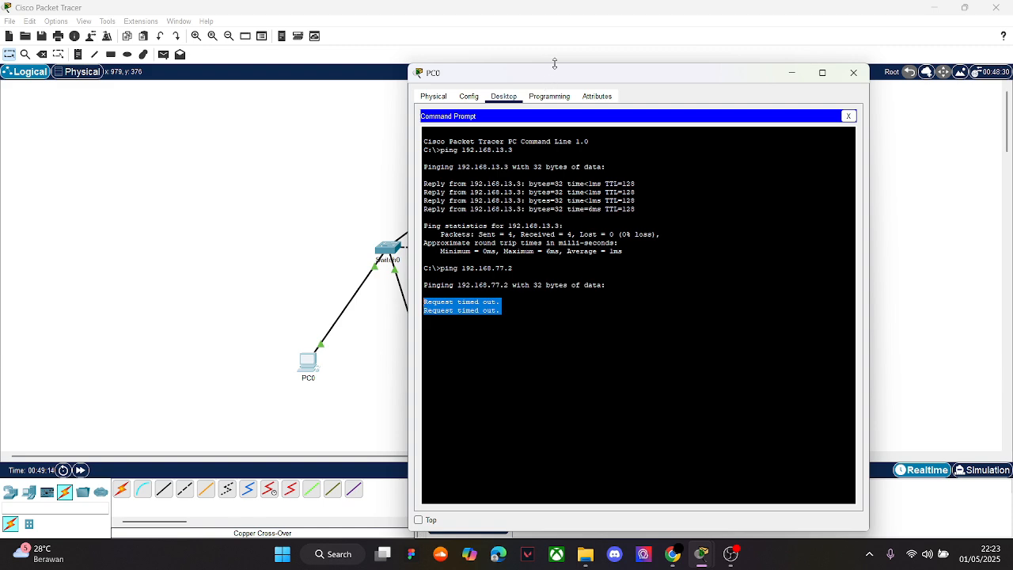
drag(549, 78, 611, 105)
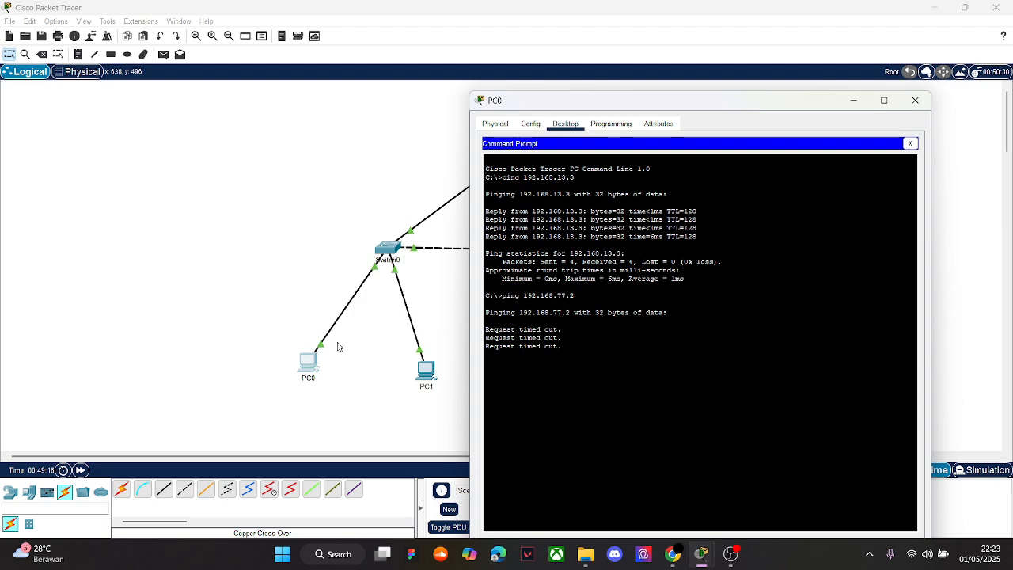
drag(617, 100, 634, 115)
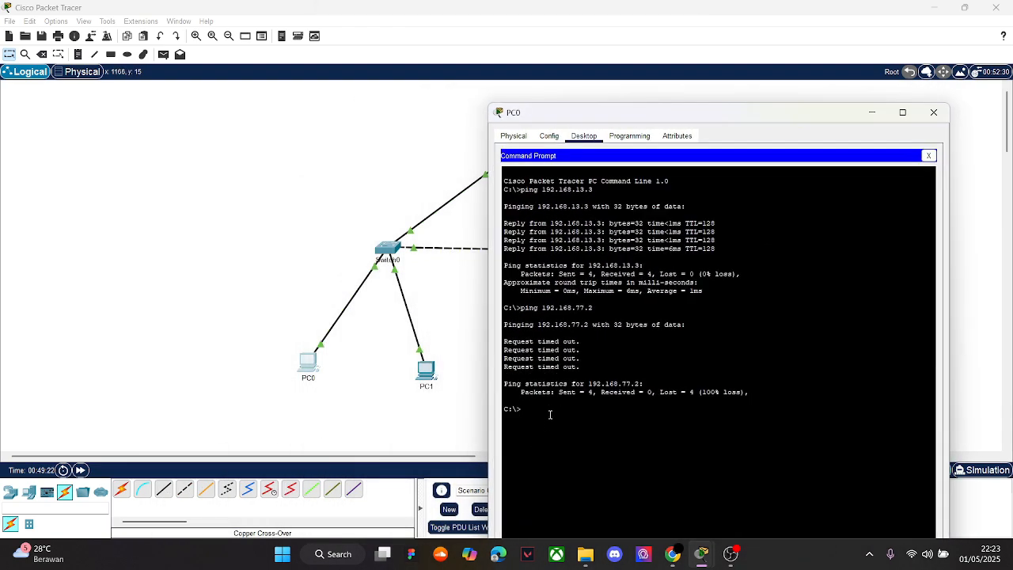
drag(585, 370, 504, 340)
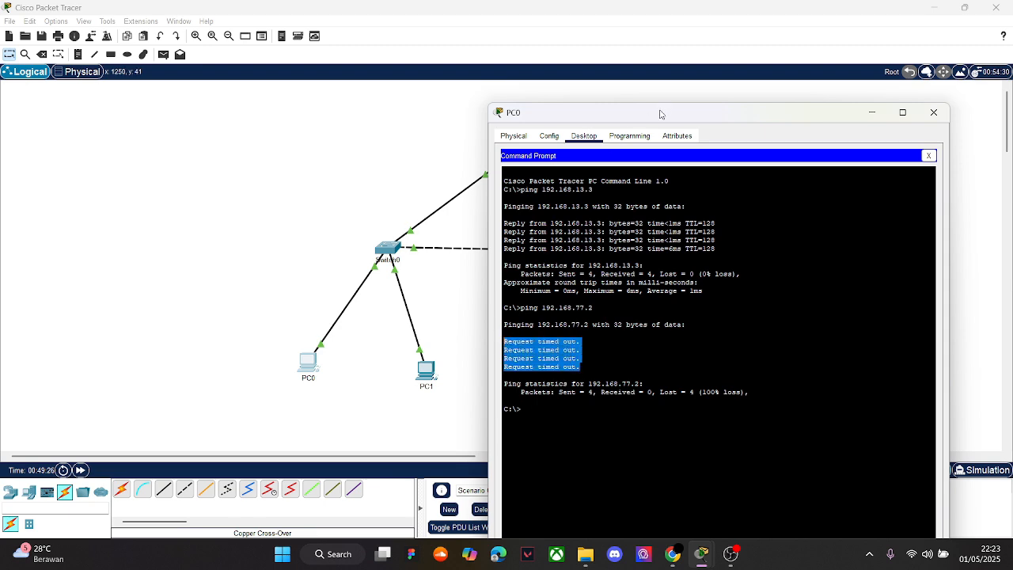
drag(661, 114, 620, 93)
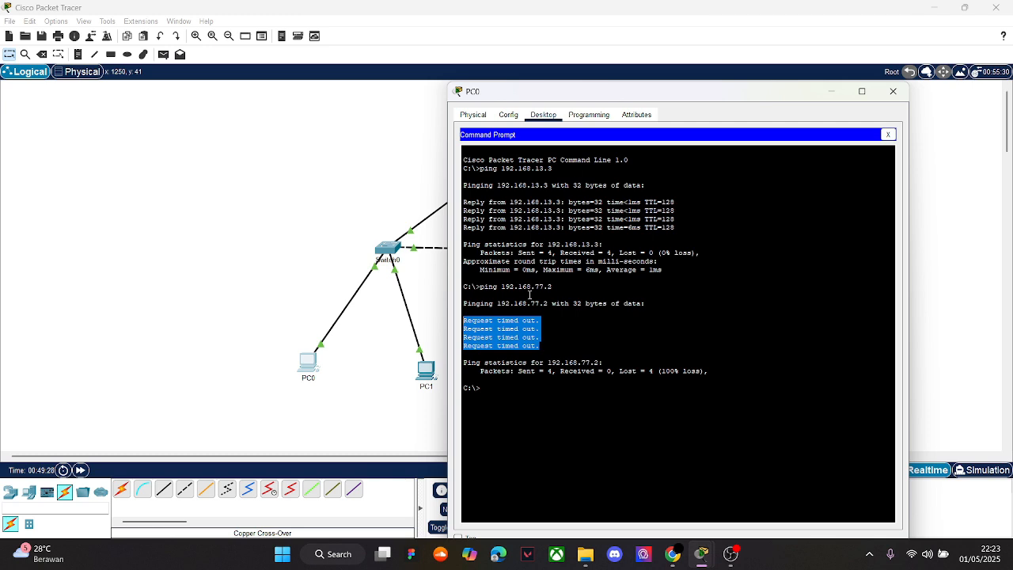
drag(717, 371, 620, 373)
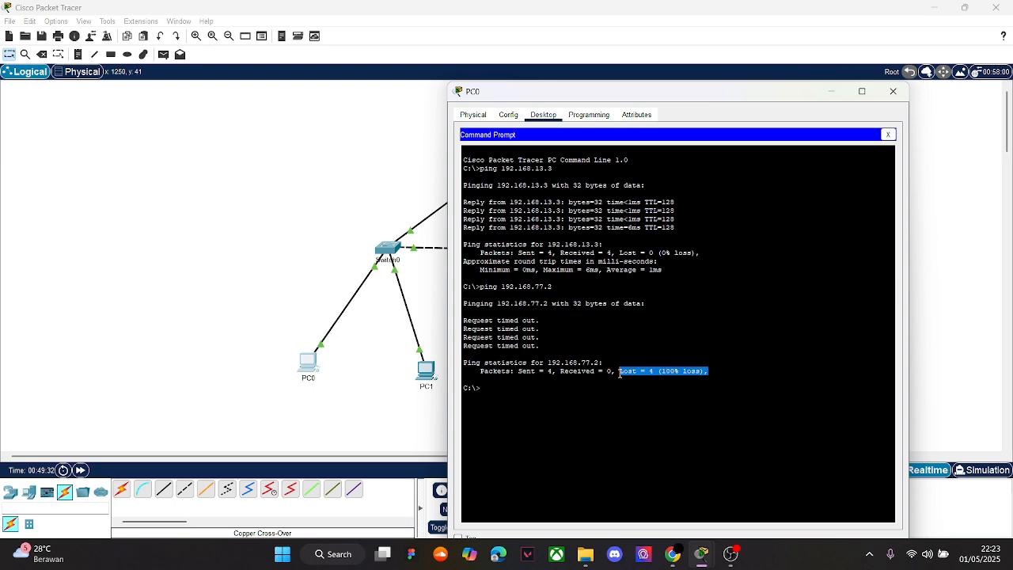
Minimise PC0's window and switch to the Canva presentation's slide of expected configurations
click(838, 93)
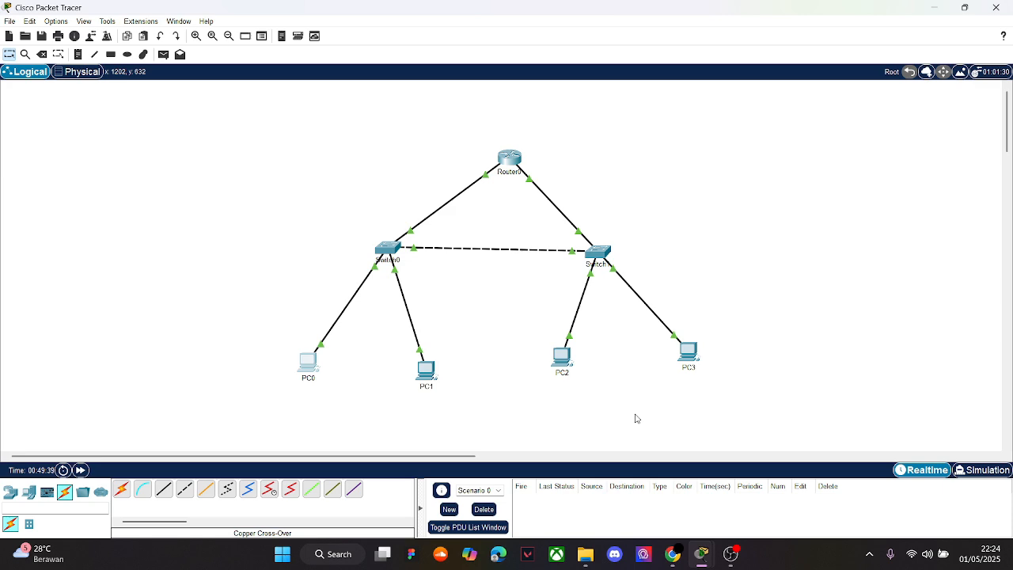
click(674, 560)
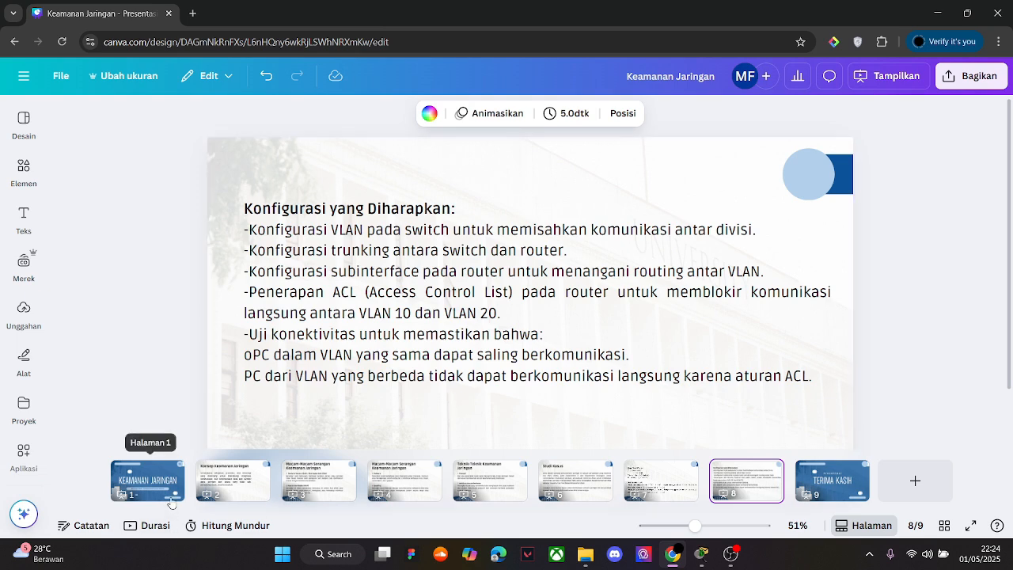